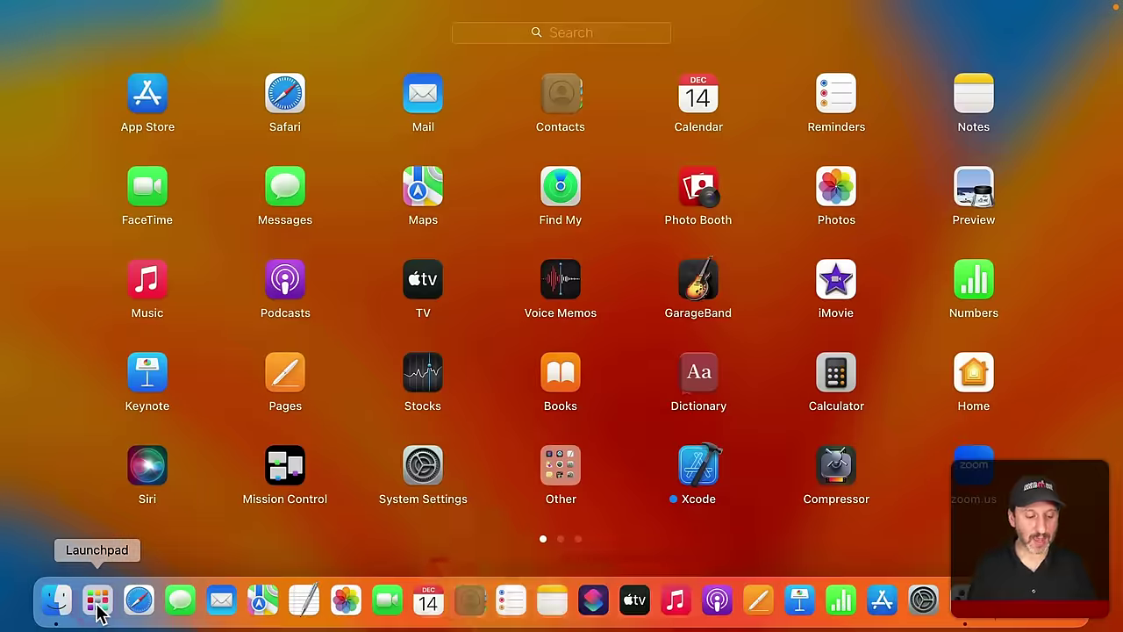
# Search Launchpad for 'fre' and launch Freeform
pyautogui.write('free')
pyautogui.press('Return')
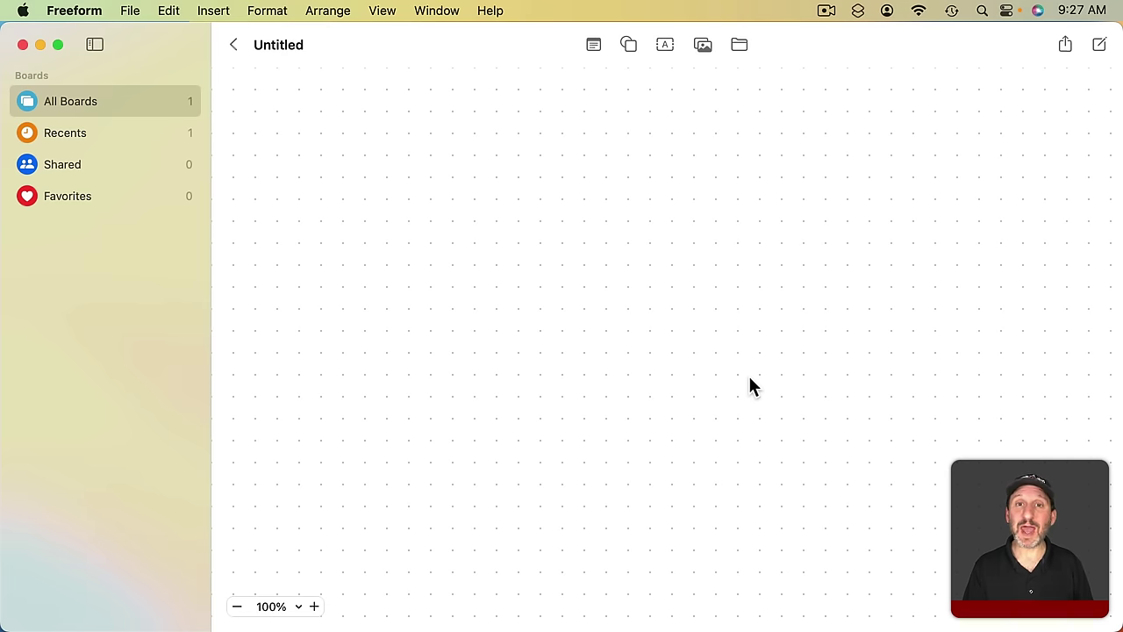
pyautogui.click(233, 48)
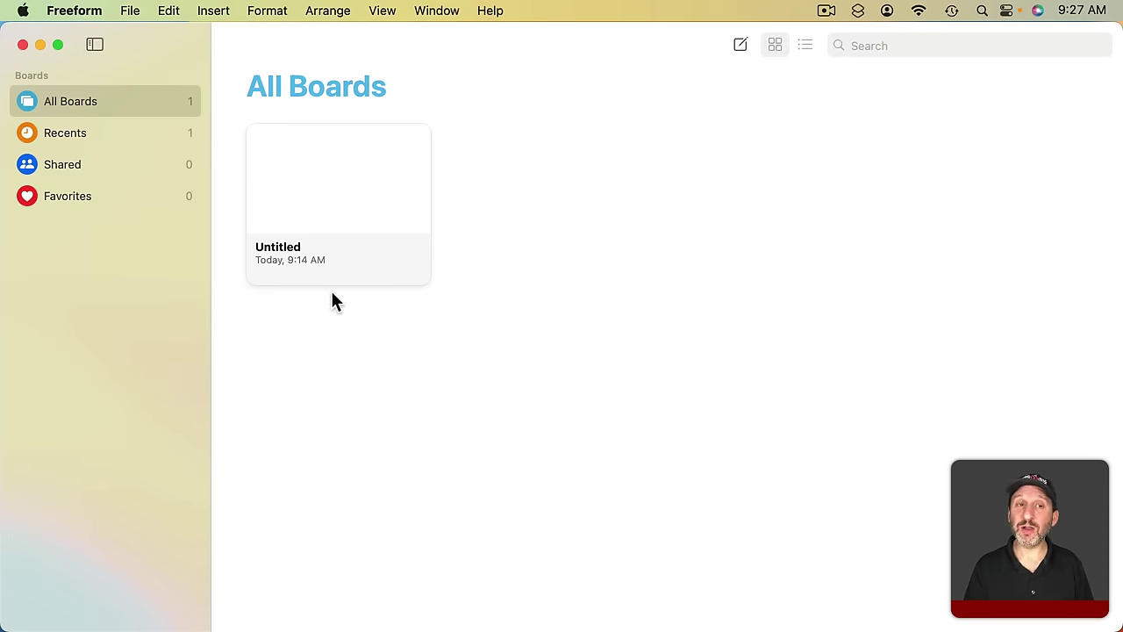
pyautogui.click(804, 46)
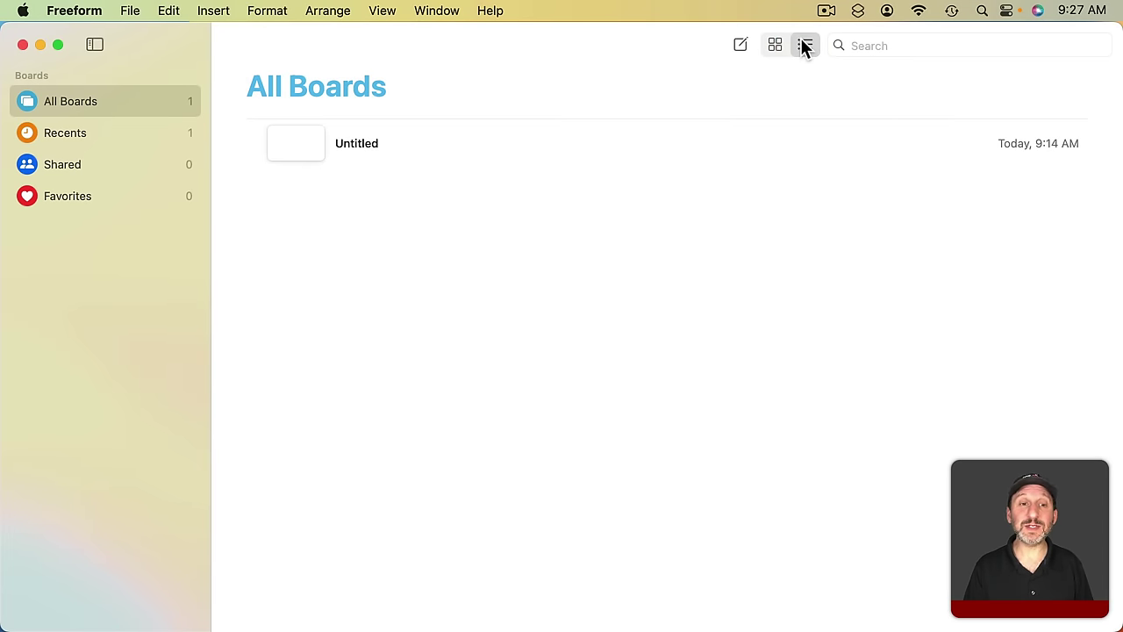
pyautogui.click(776, 45)
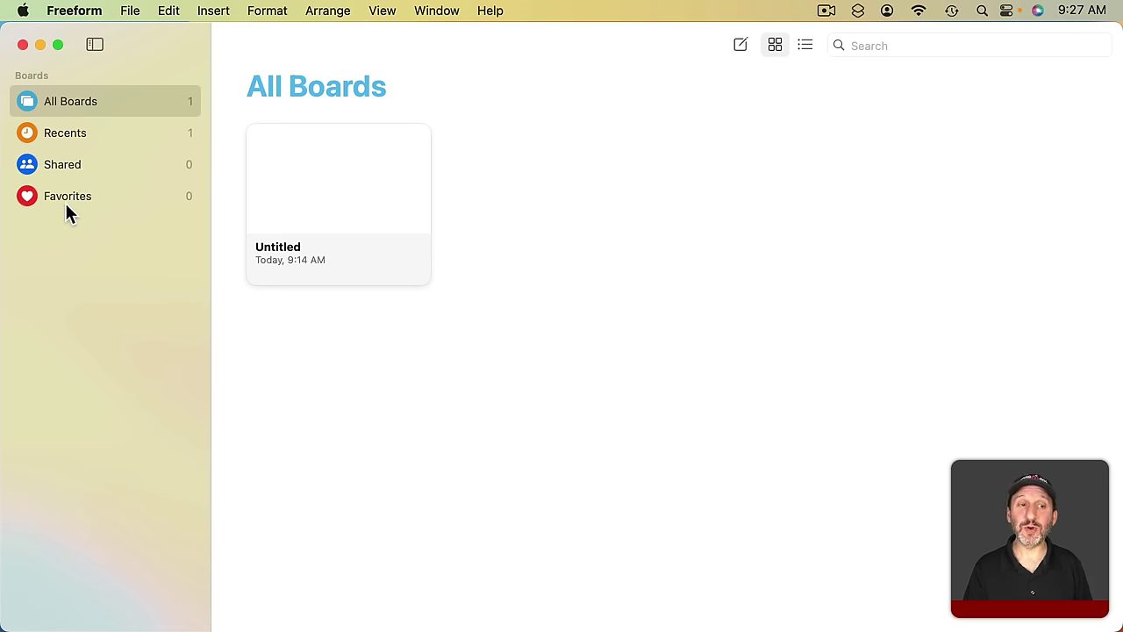
pyautogui.click(866, 46)
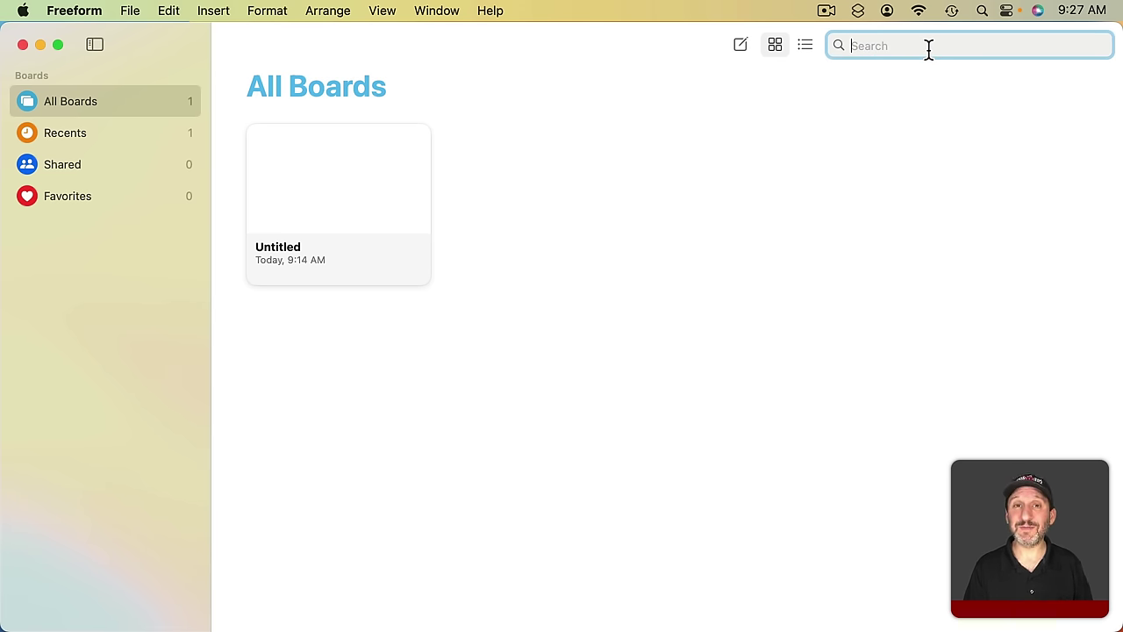
pyautogui.doubleClick(329, 179)
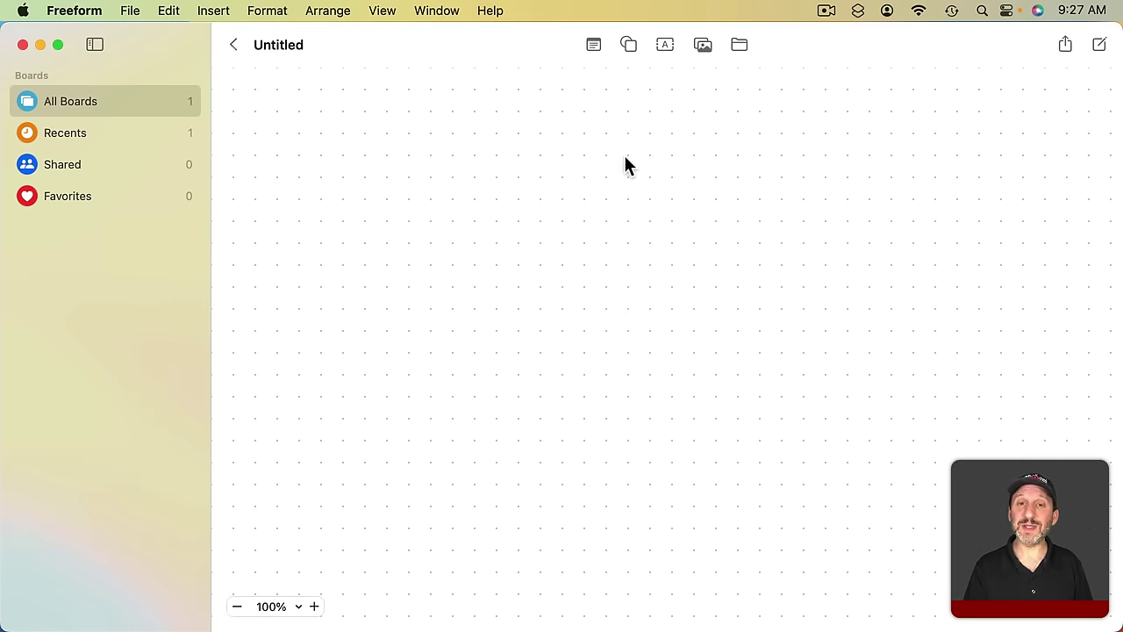
pyautogui.click(390, 16)
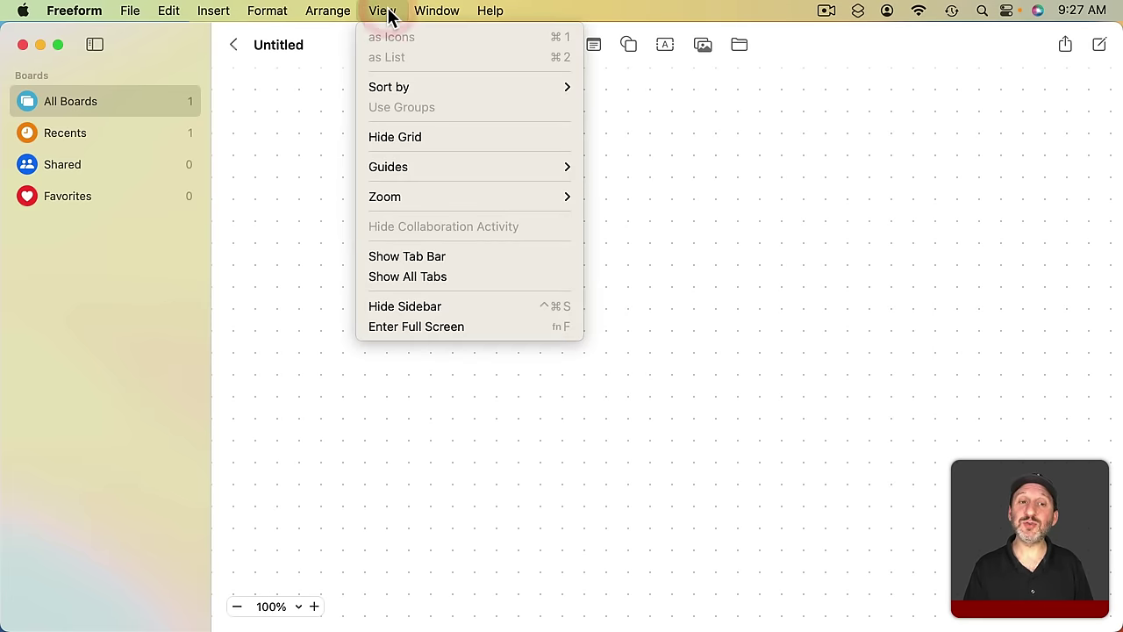
pyautogui.click(412, 147)
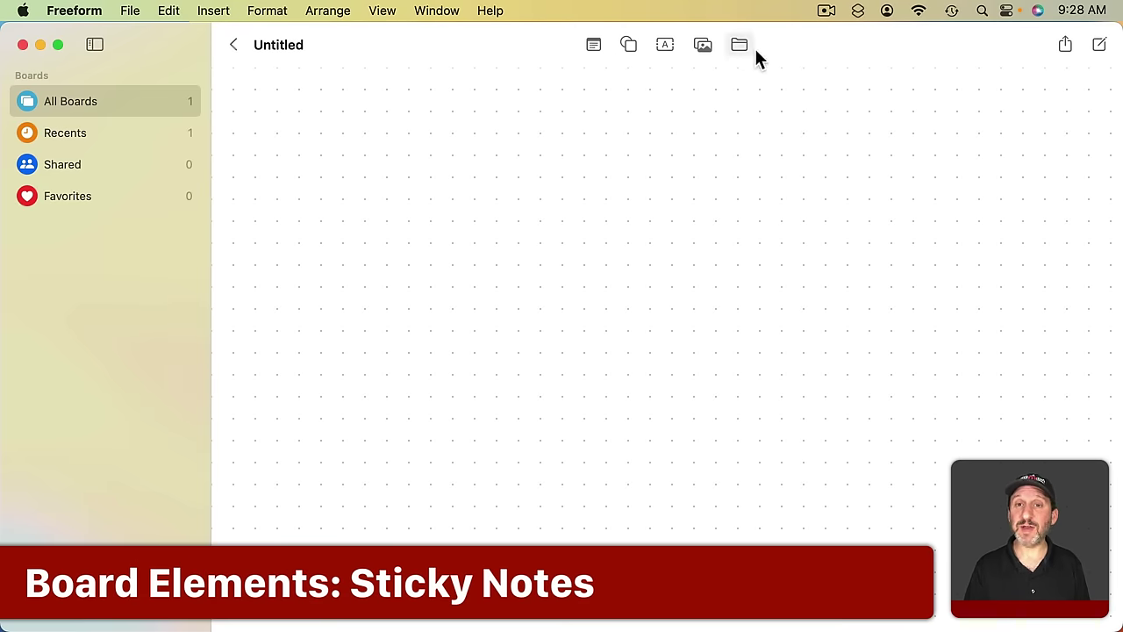
# Add a sticky note, move and enlarge it, and type 'Hello!' in it
pyautogui.click(594, 48)
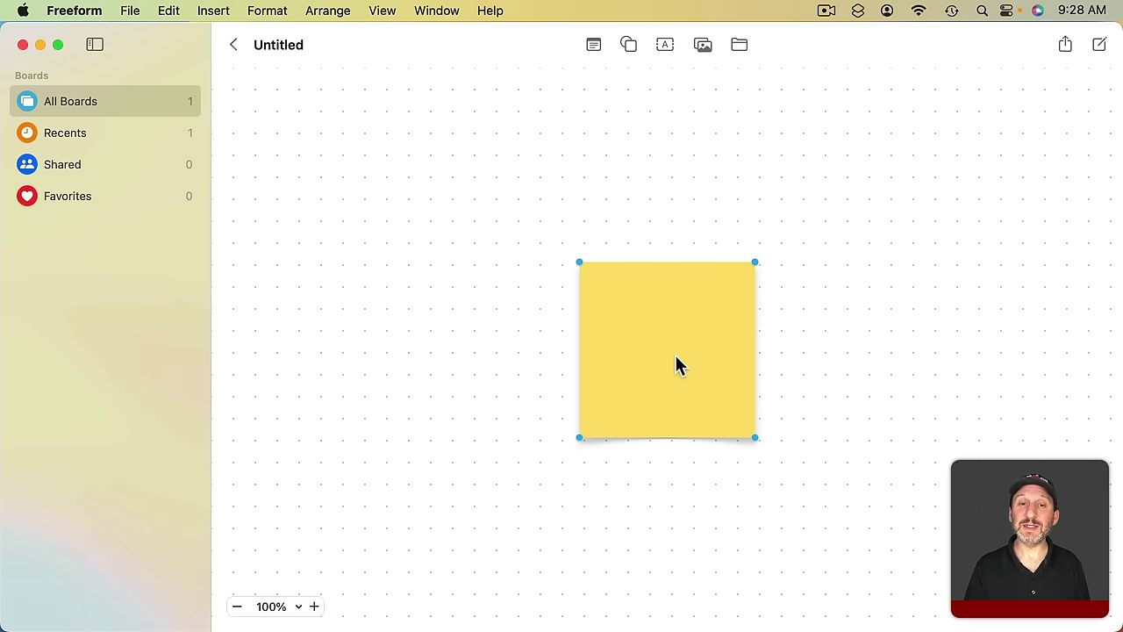
pyautogui.moveTo(675, 366); pyautogui.dragTo(614, 325)
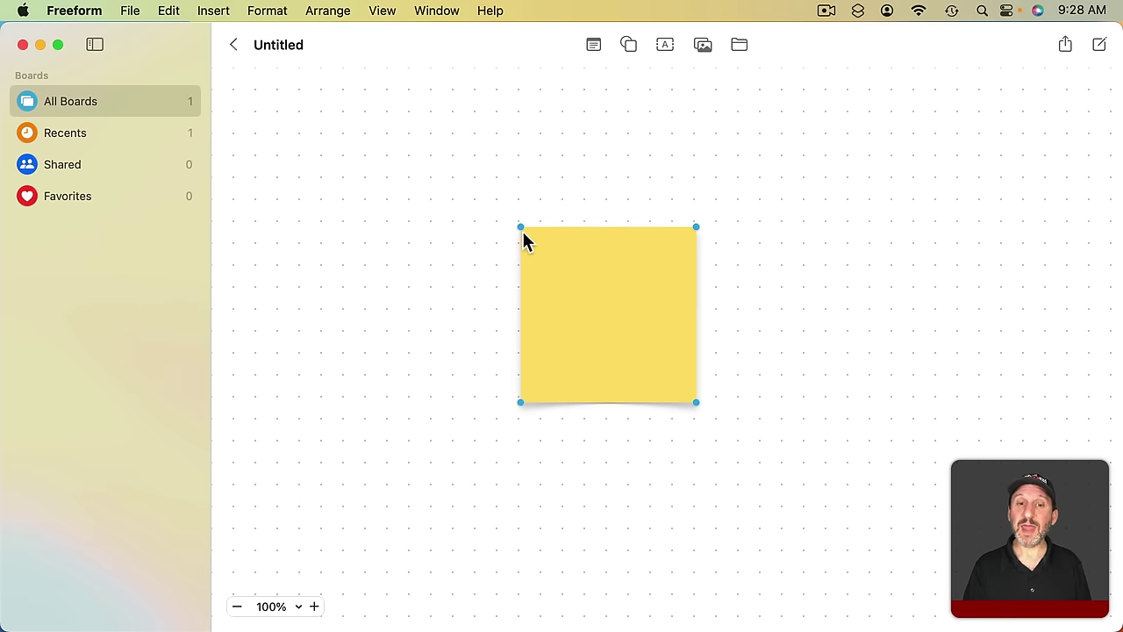
pyautogui.moveTo(518, 227)
pyautogui.mouseDown()
pyautogui.moveTo(550, 251)
pyautogui.moveTo(527, 263)
pyautogui.moveTo(493, 233)
pyautogui.mouseUp()
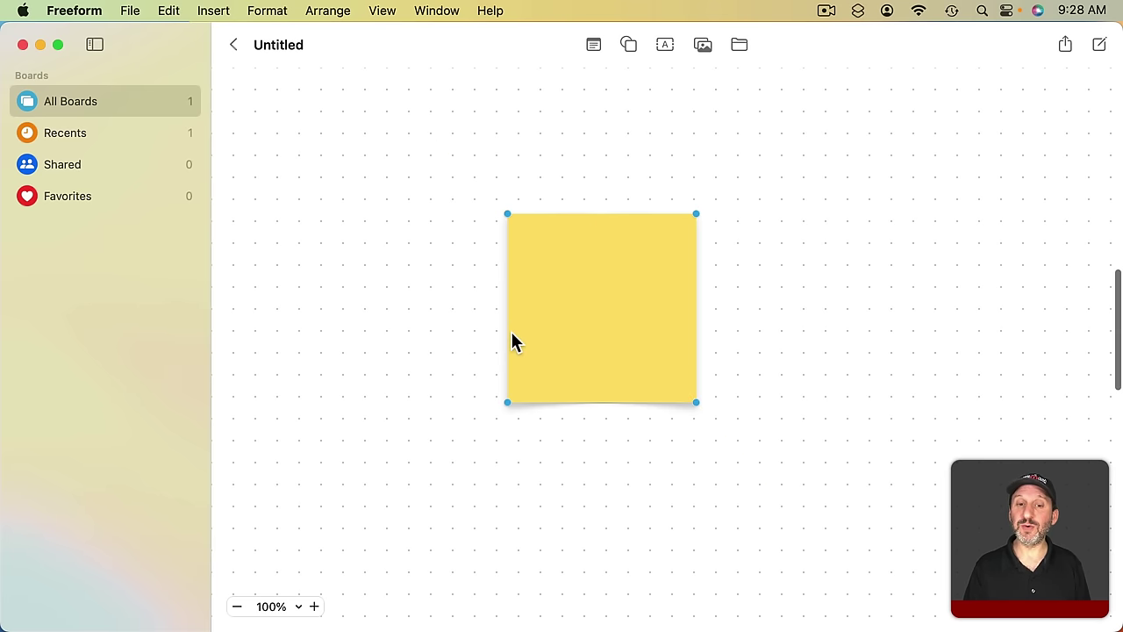
pyautogui.doubleClick(585, 292)
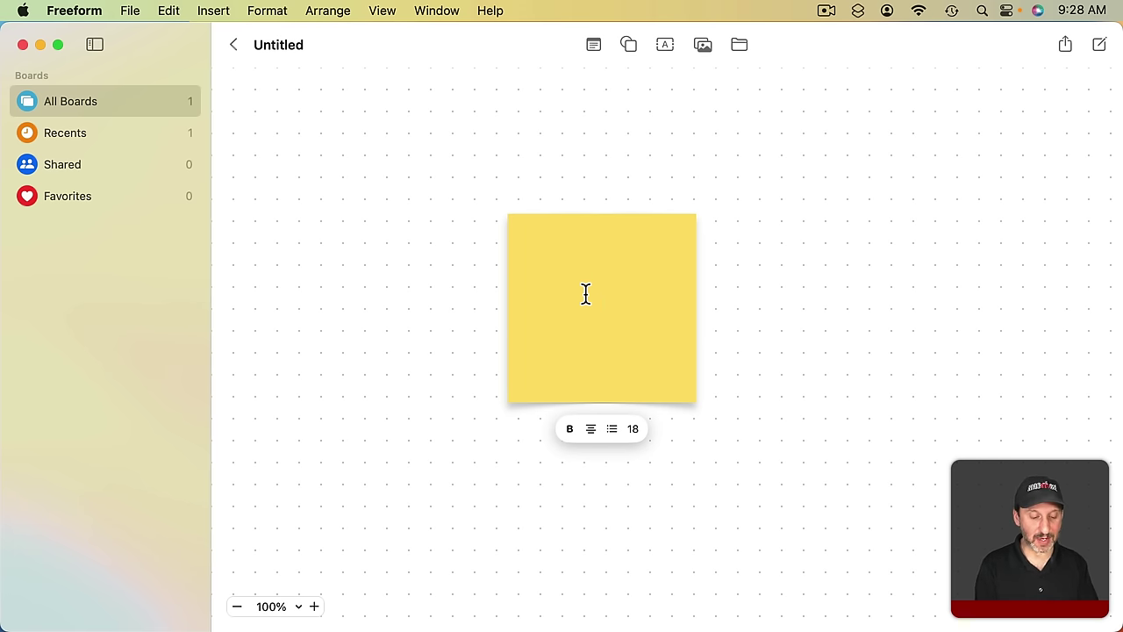
pyautogui.write('Hello!')
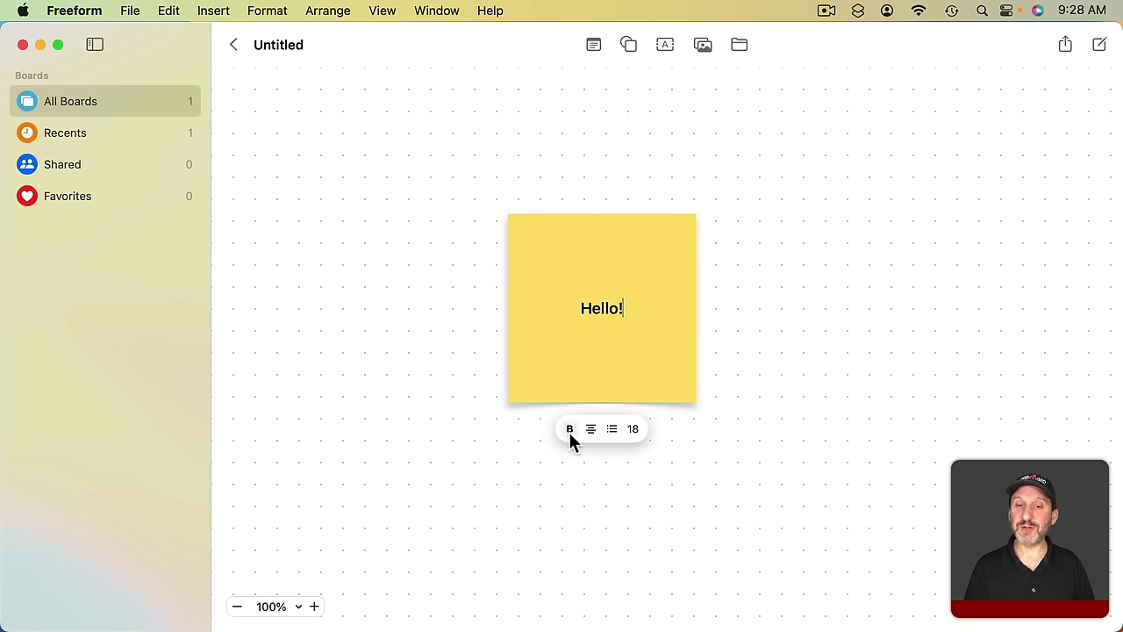
# Make the Hello! text italic, left-aligned and size 24
pyautogui.moveTo(631, 310); pyautogui.dragTo(553, 312)
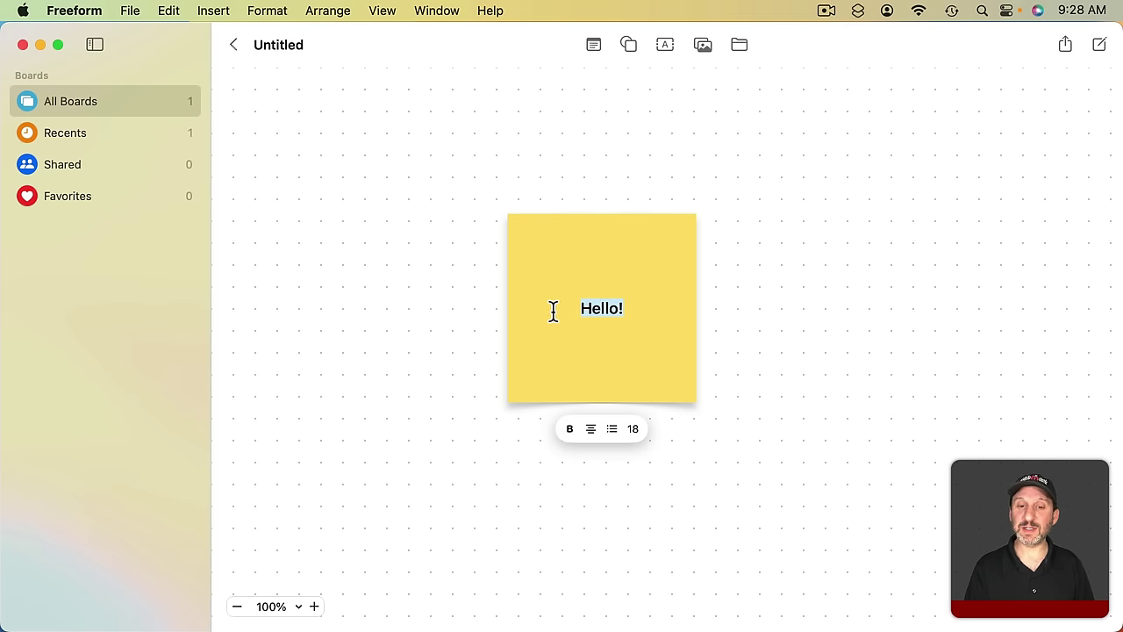
pyautogui.click(570, 428)
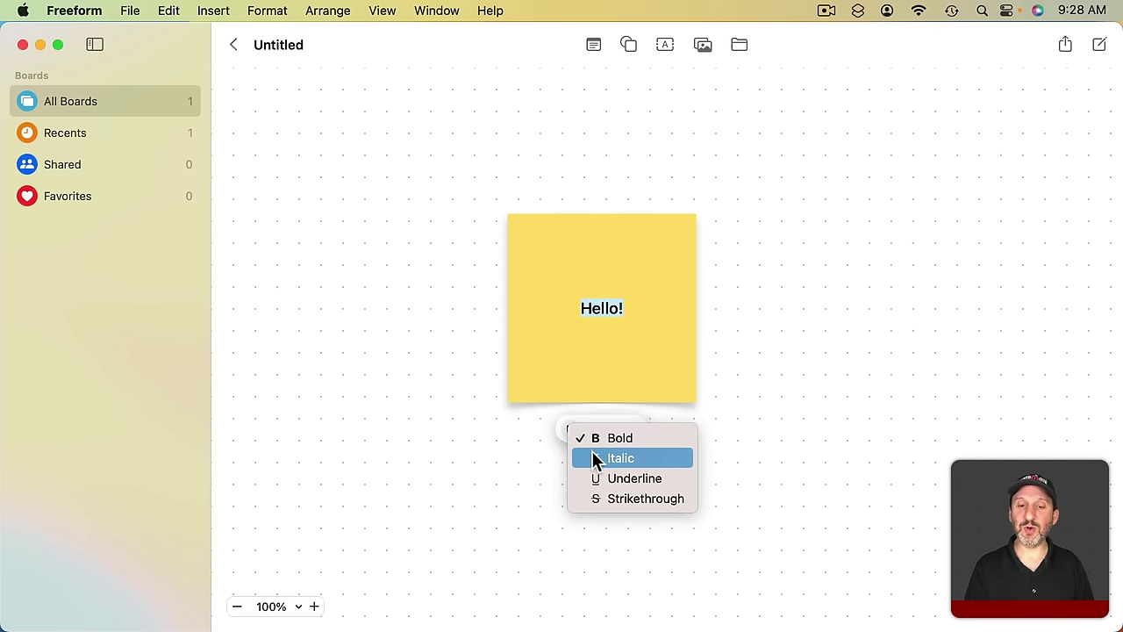
pyautogui.click(592, 458)
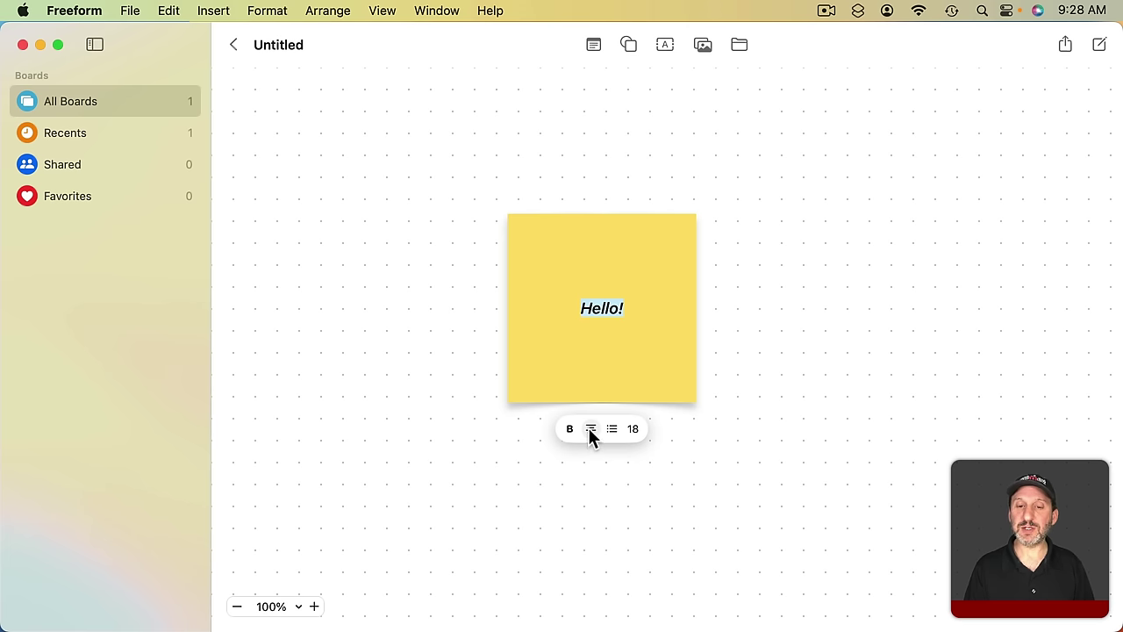
pyautogui.click(588, 427)
pyautogui.click(604, 436)
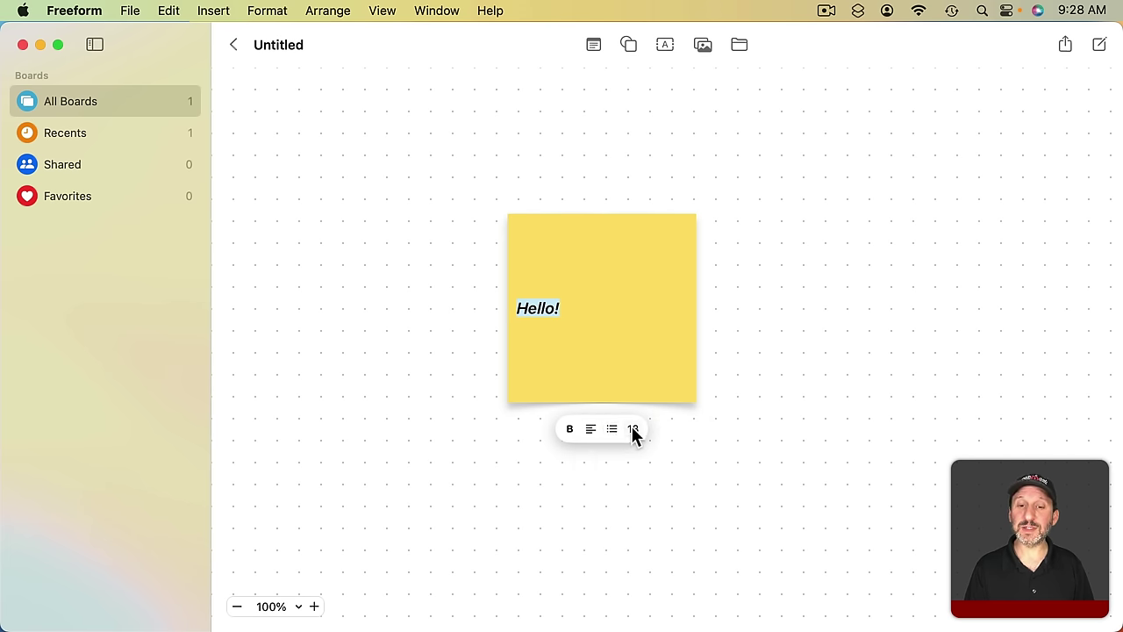
pyautogui.click(633, 428)
pyautogui.click(667, 492)
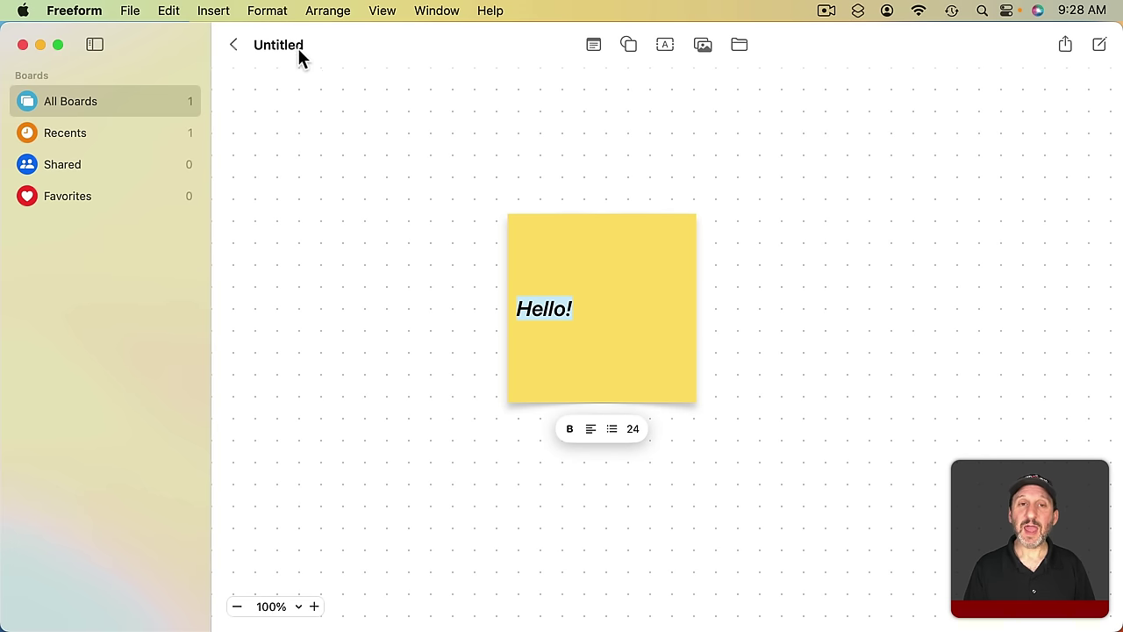
# Colour the Hello! text turquoise using the Show Fonts colour picker's pencil swatches
pyautogui.click(265, 12)
pyautogui.moveTo(270, 35)
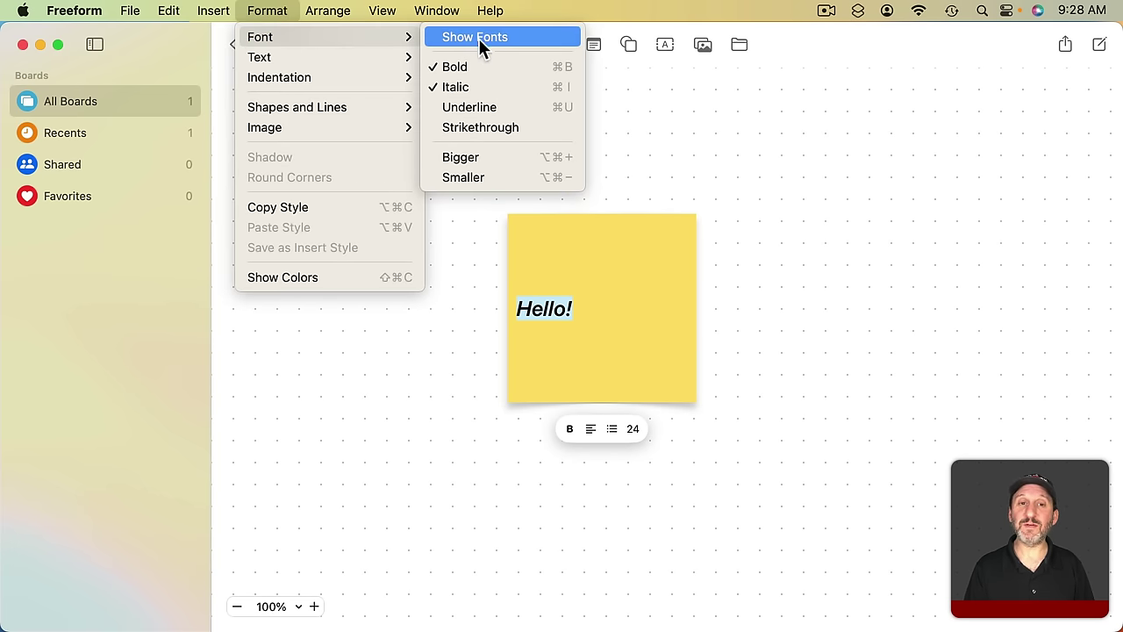
pyautogui.moveTo(395, 63)
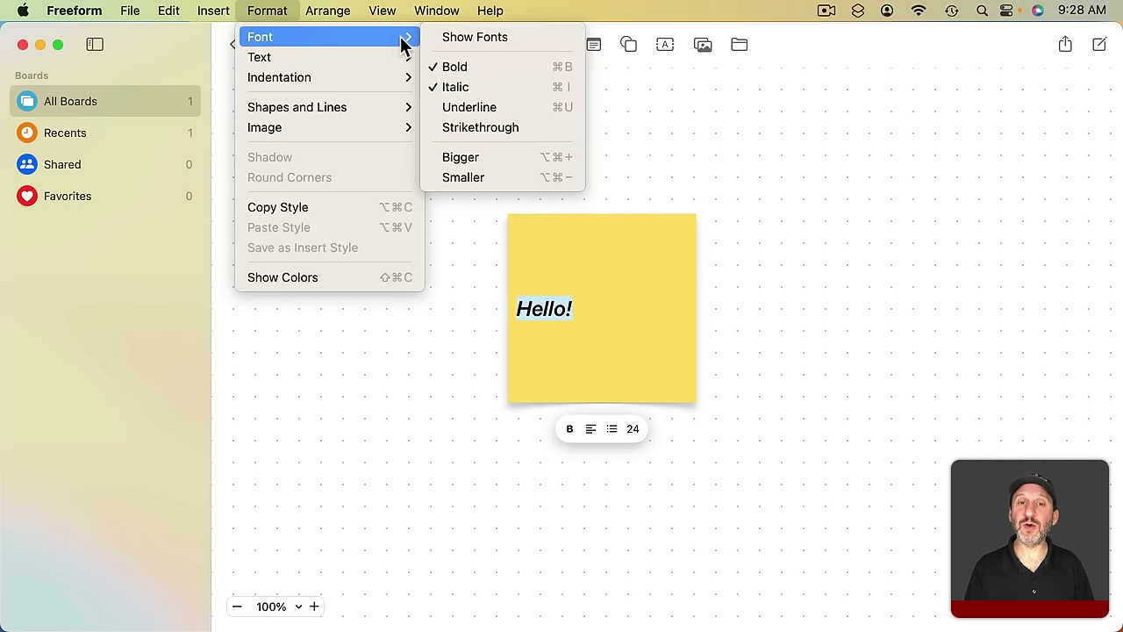
pyautogui.click(456, 39)
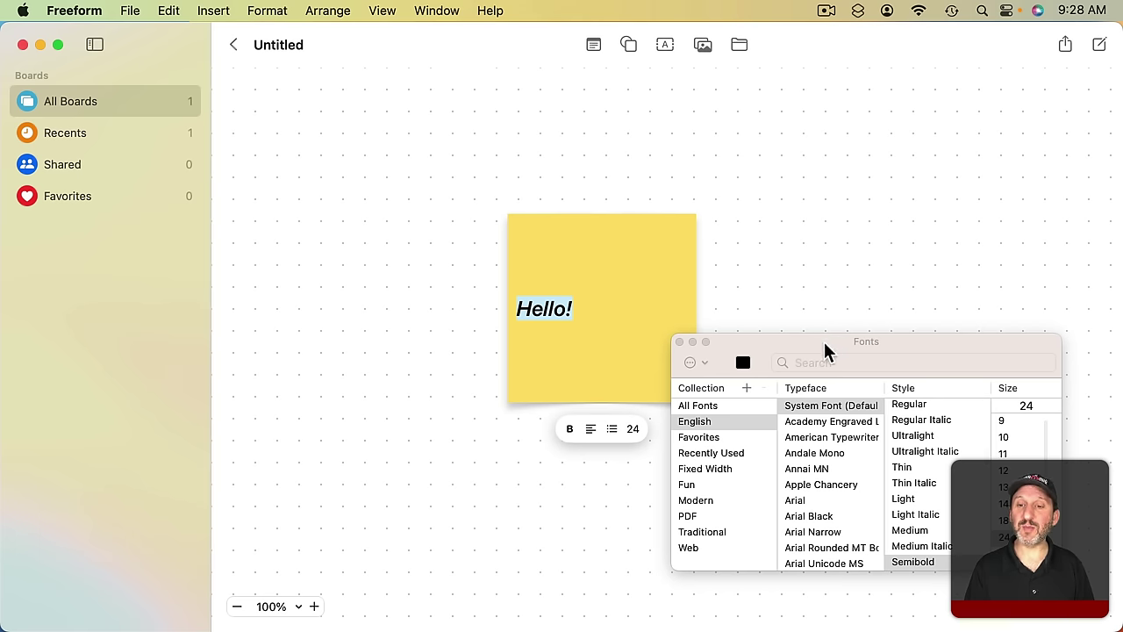
pyautogui.moveTo(817, 347); pyautogui.dragTo(831, 76)
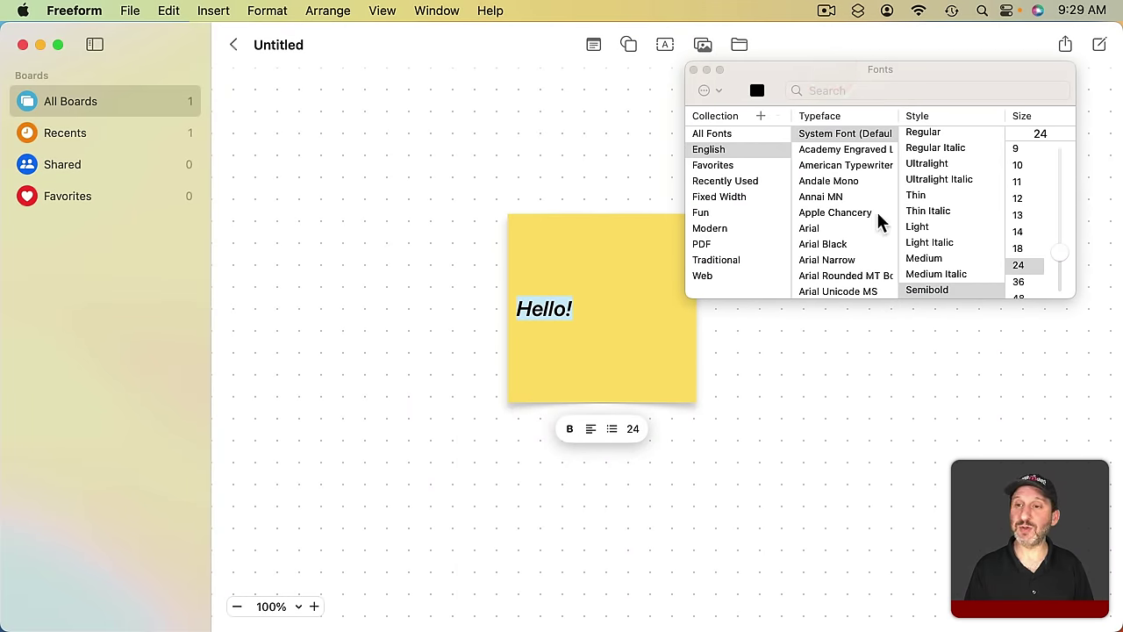
pyautogui.click(757, 90)
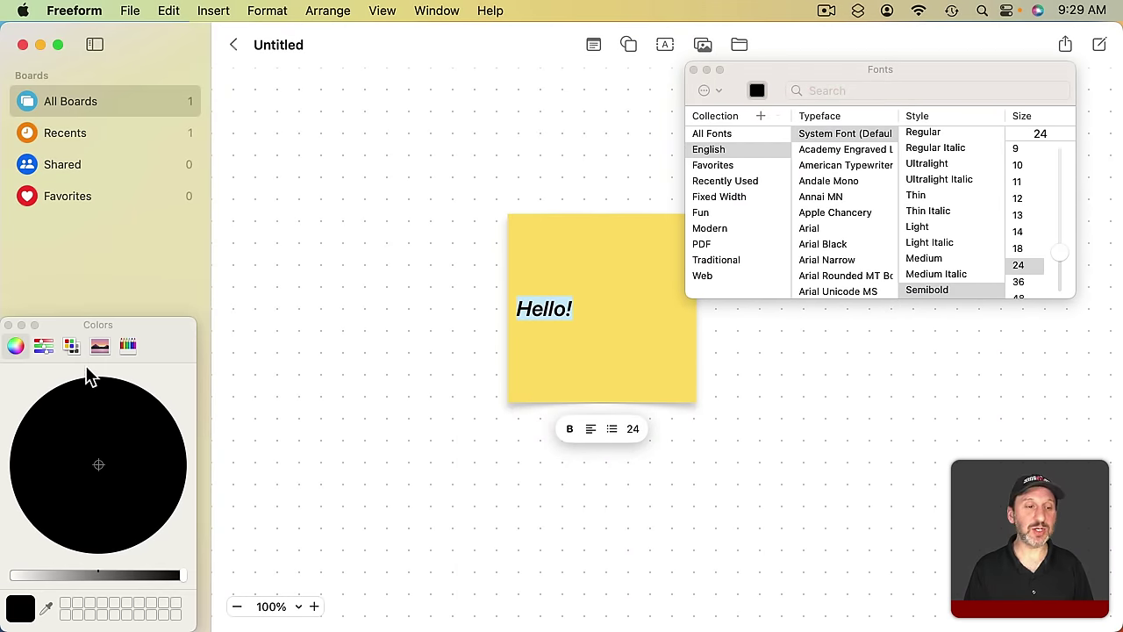
pyautogui.click(117, 343)
pyautogui.click(105, 486)
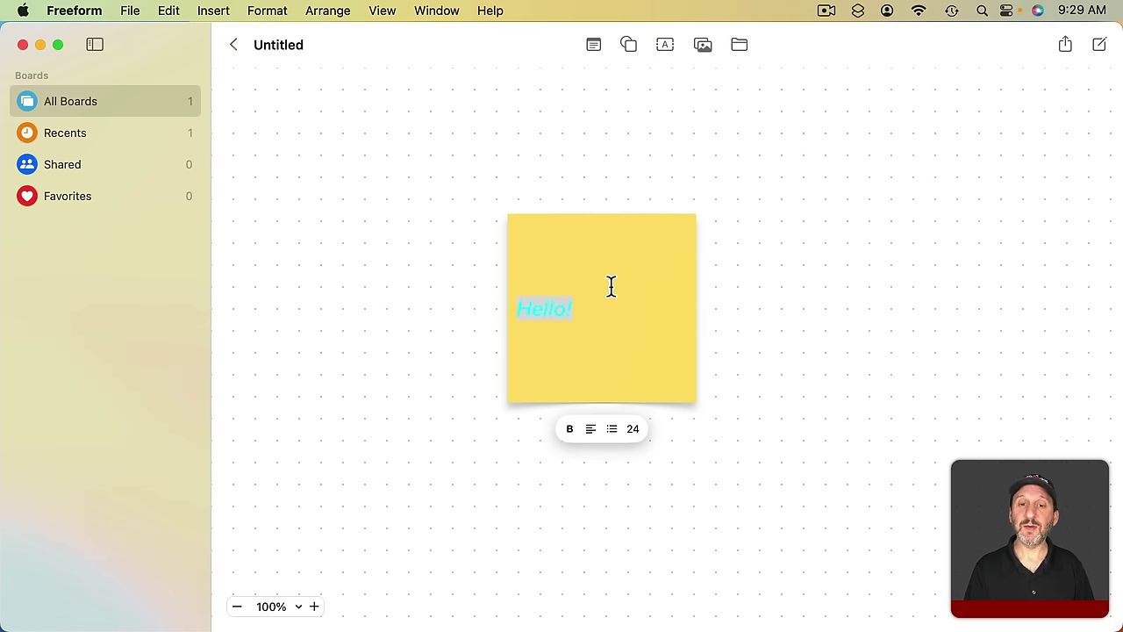
# Change the Hello! sticky note's colour to green
pyautogui.click(721, 259)
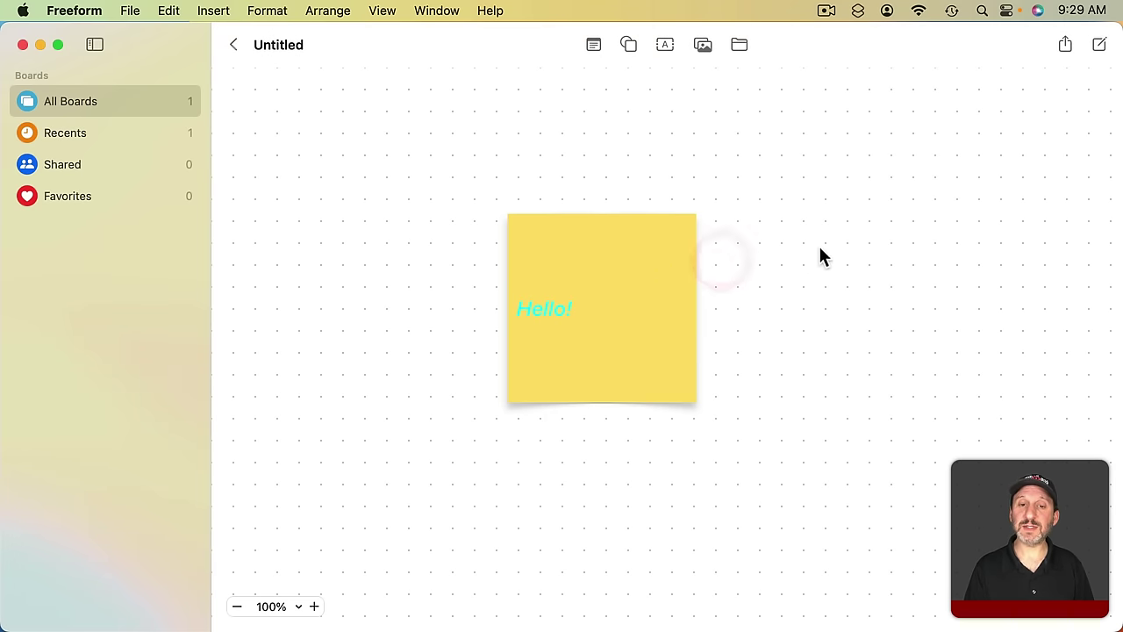
pyautogui.click(611, 249)
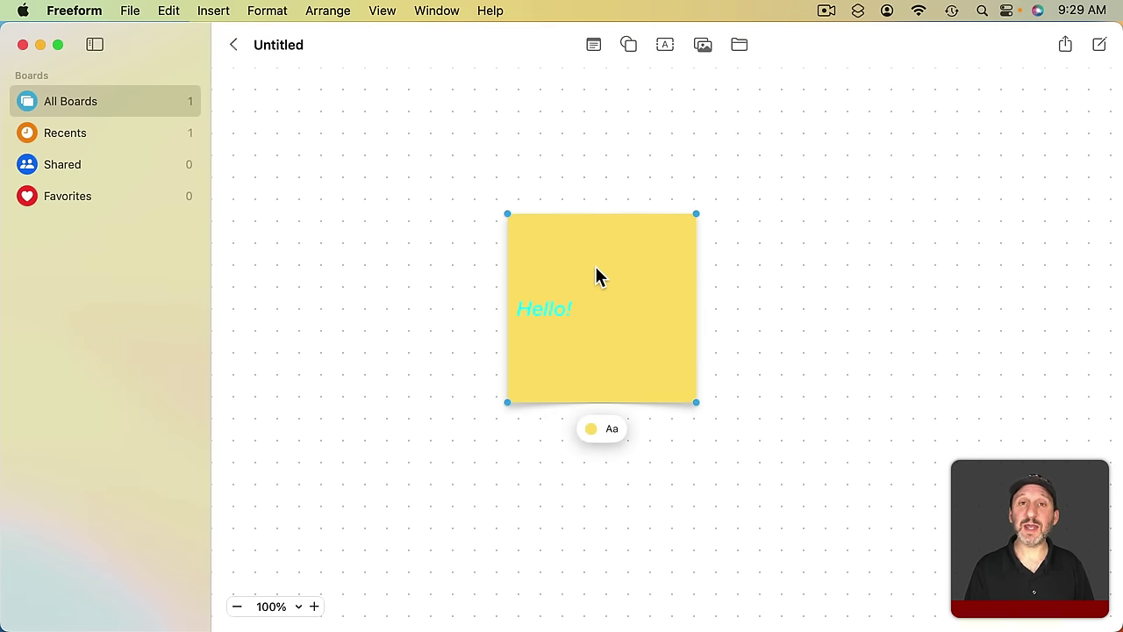
pyautogui.click(593, 429)
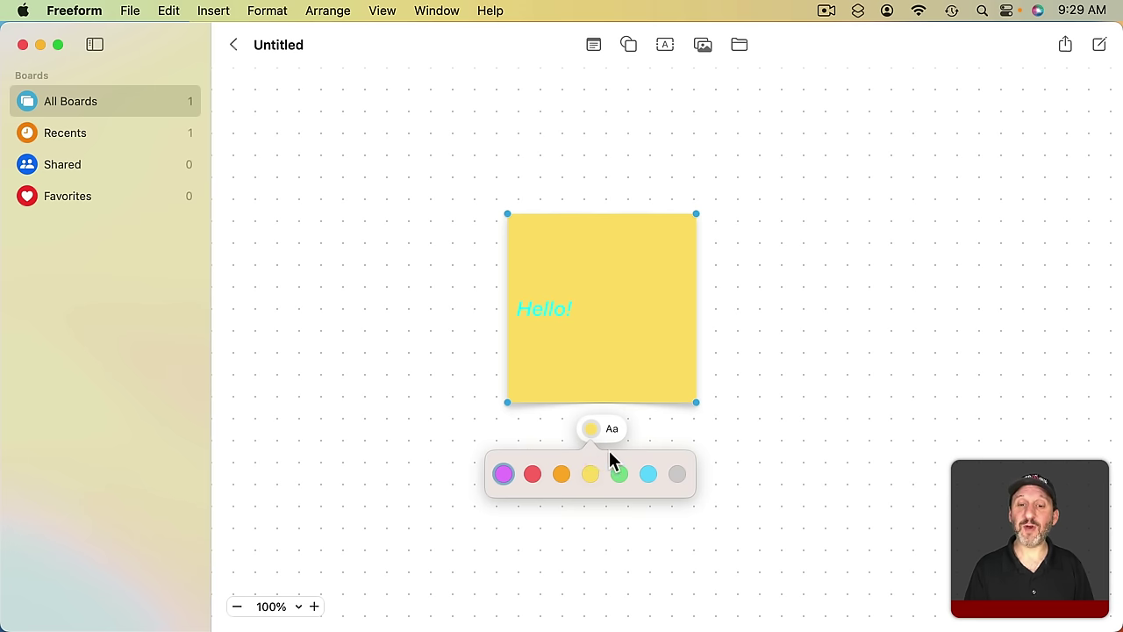
pyautogui.click(619, 474)
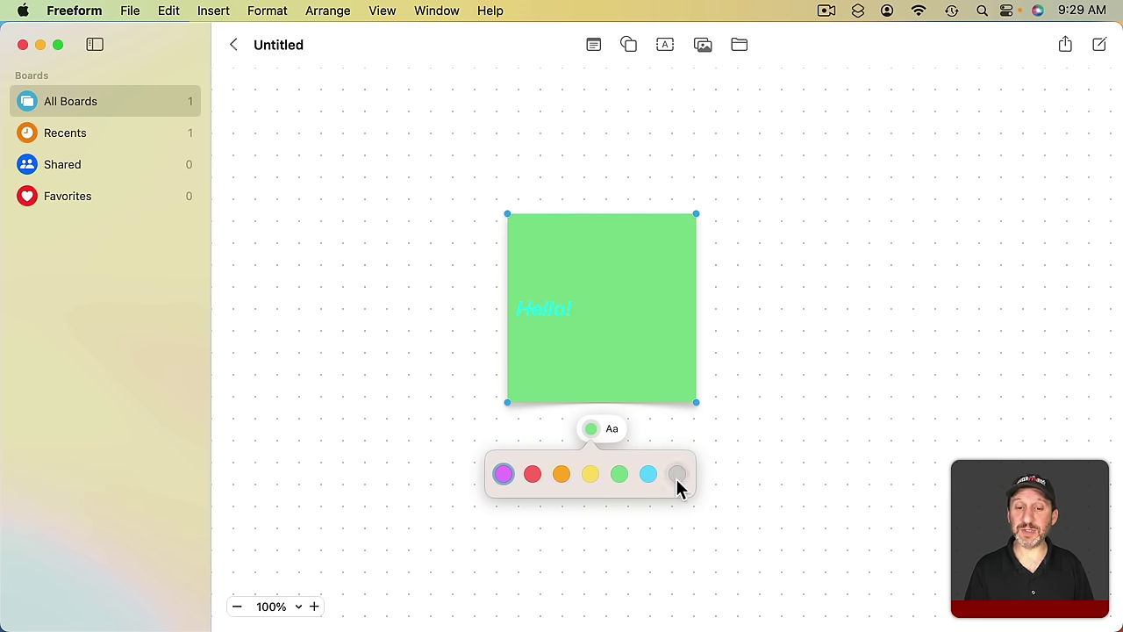
pyautogui.click(659, 313)
# Move the note left, shrink it to a smaller square and rotate it about 17°
pyautogui.moveTo(649, 369); pyautogui.dragTo(513, 373)
pyautogui.moveTo(548, 409); pyautogui.dragTo(490, 352)
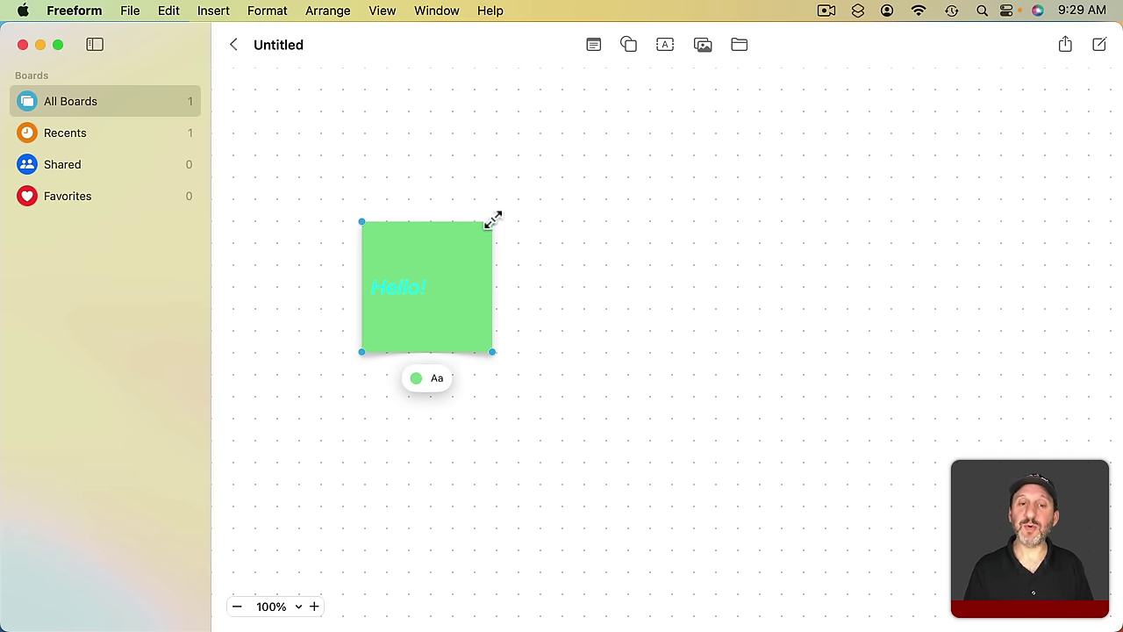
pyautogui.press('super')
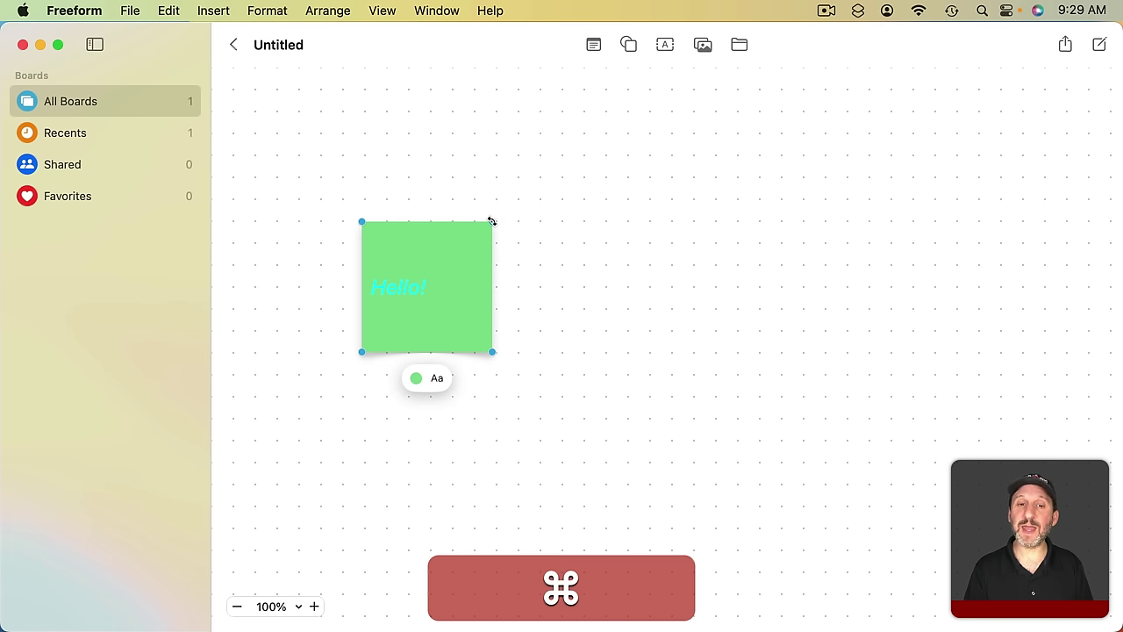
pyautogui.moveTo(491, 221); pyautogui.dragTo(465, 204)
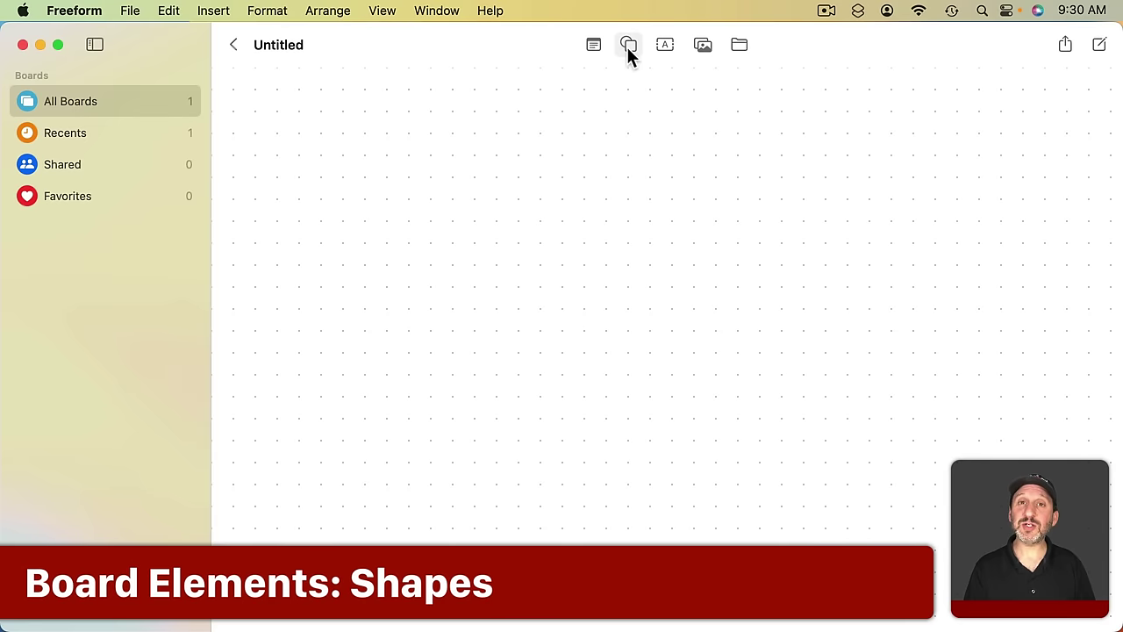
# Insert the Americas globe from the Places shapes, move it up-left and enlarge it to about 172 px
pyautogui.click(627, 46)
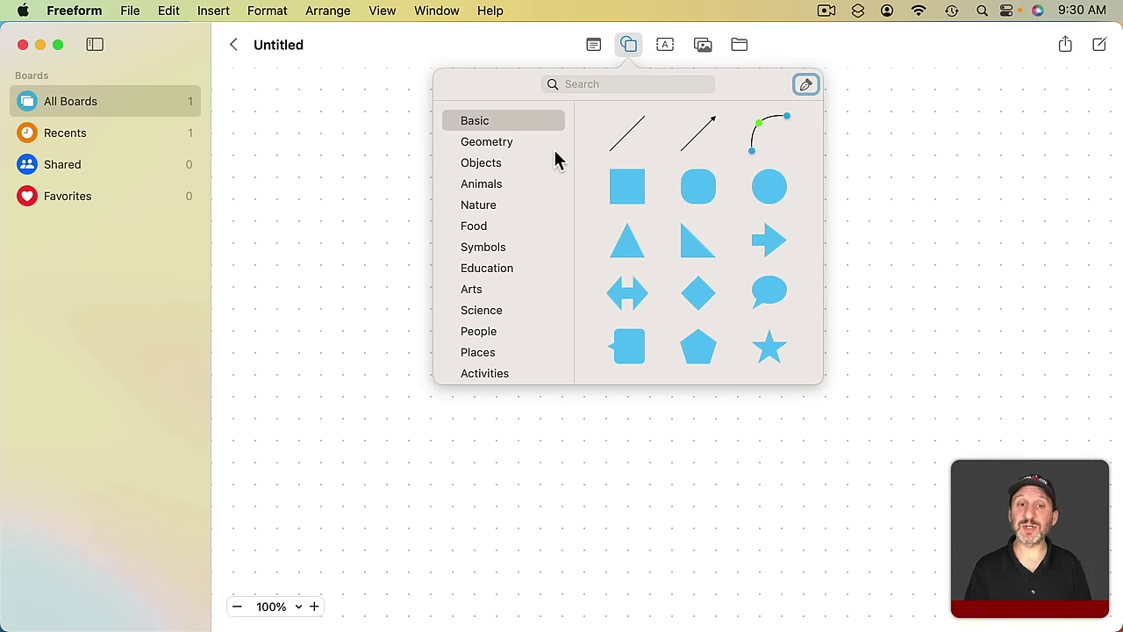
pyautogui.click(493, 248)
pyautogui.click(490, 268)
pyautogui.click(484, 307)
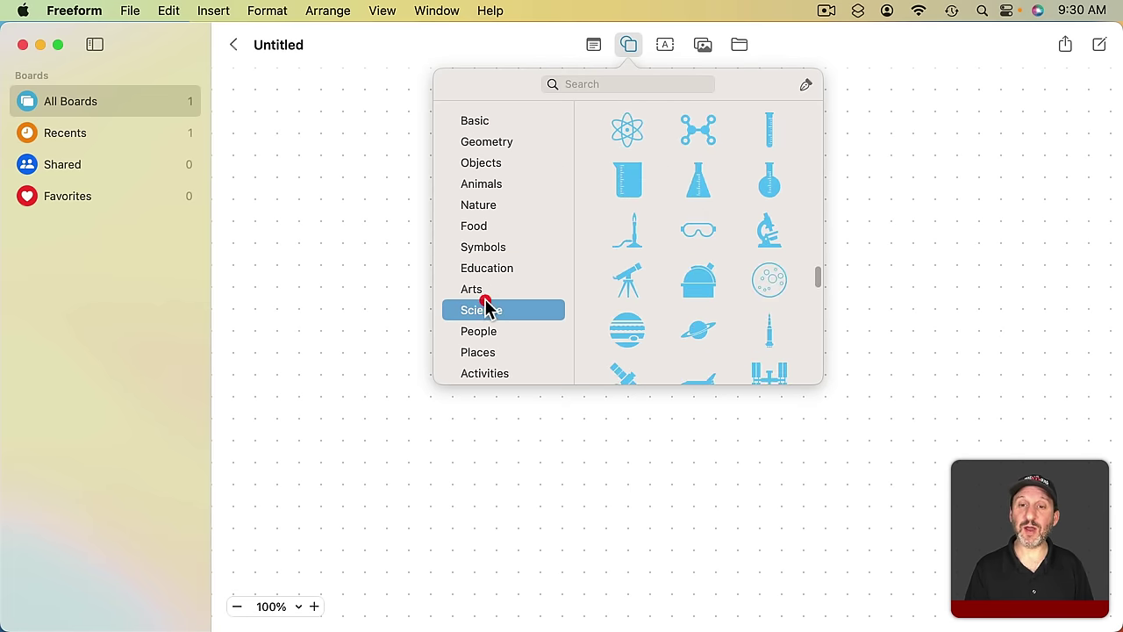
pyautogui.click(483, 351)
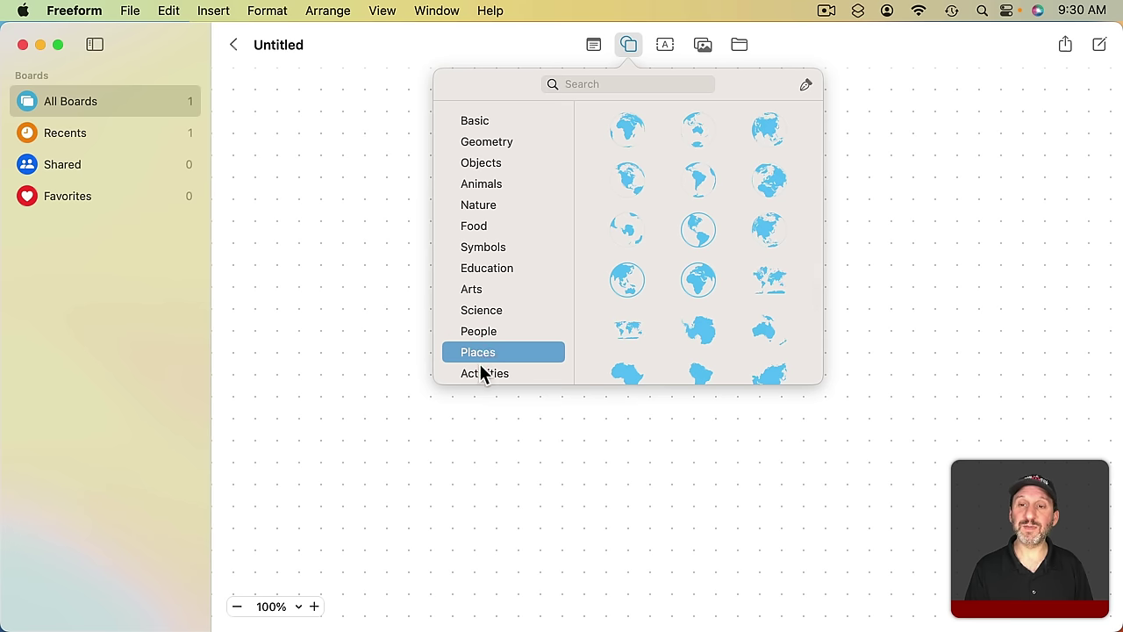
pyautogui.click(697, 228)
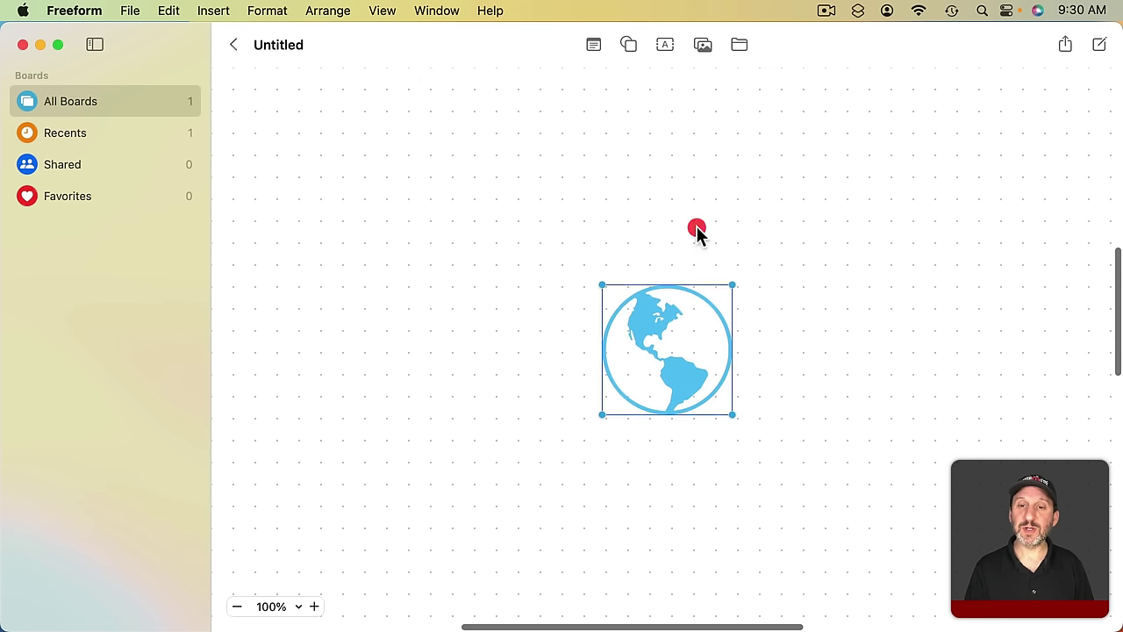
pyautogui.moveTo(665, 328); pyautogui.dragTo(622, 241)
pyautogui.moveTo(692, 332); pyautogui.dragTo(706, 353)
pyautogui.doubleClick(616, 245)
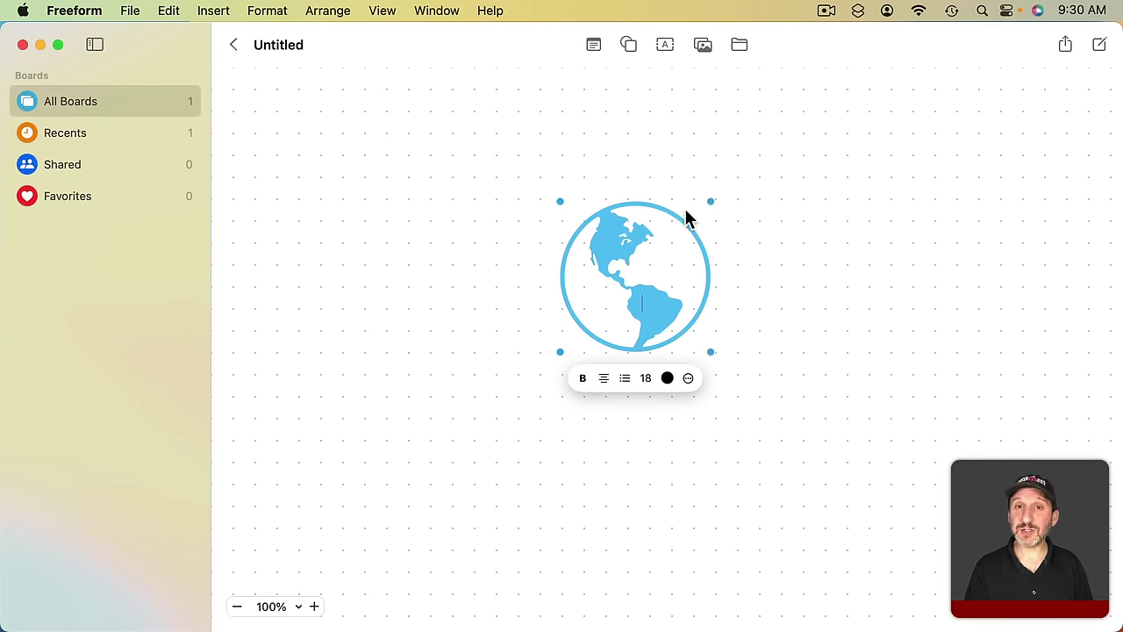
# Fill the globe shape pink
pyautogui.click(744, 182)
pyautogui.click(602, 239)
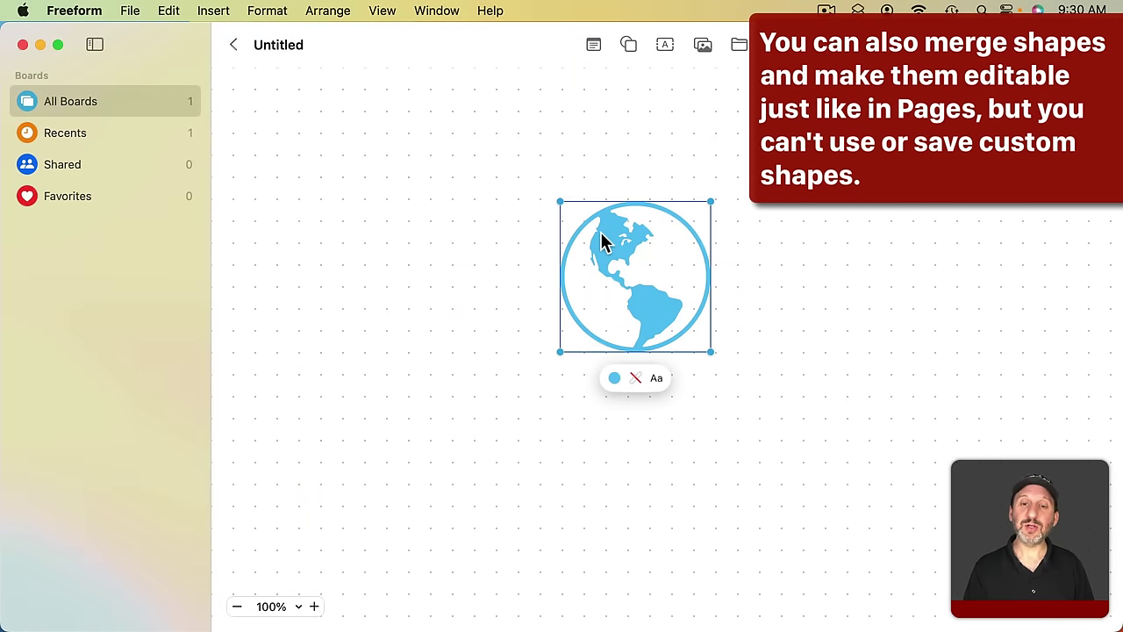
pyautogui.click(611, 376)
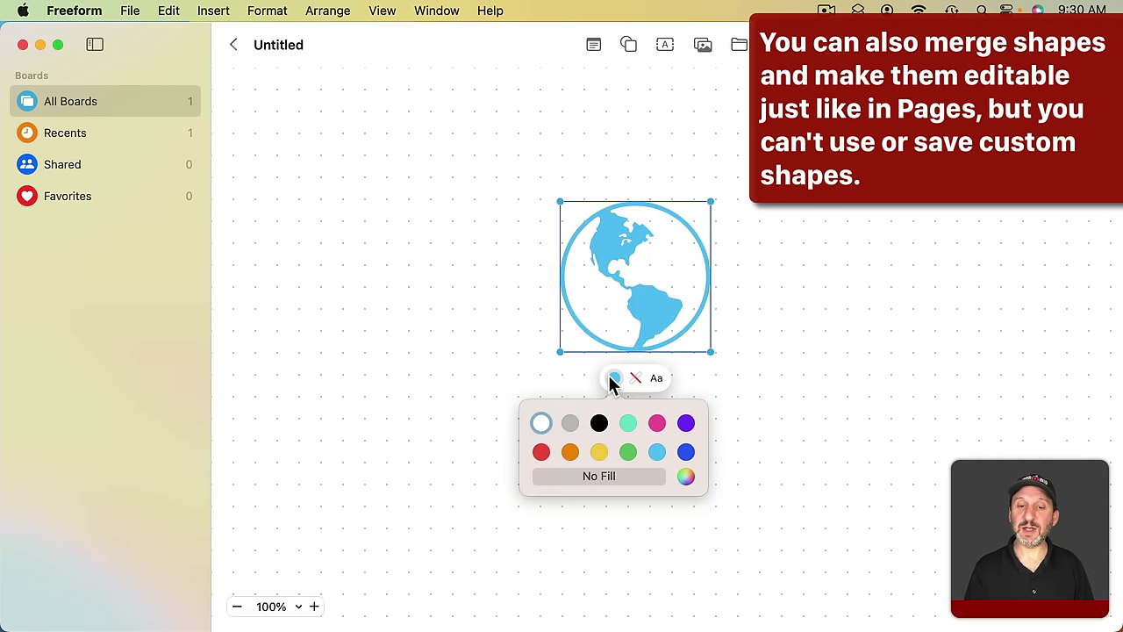
pyautogui.click(659, 423)
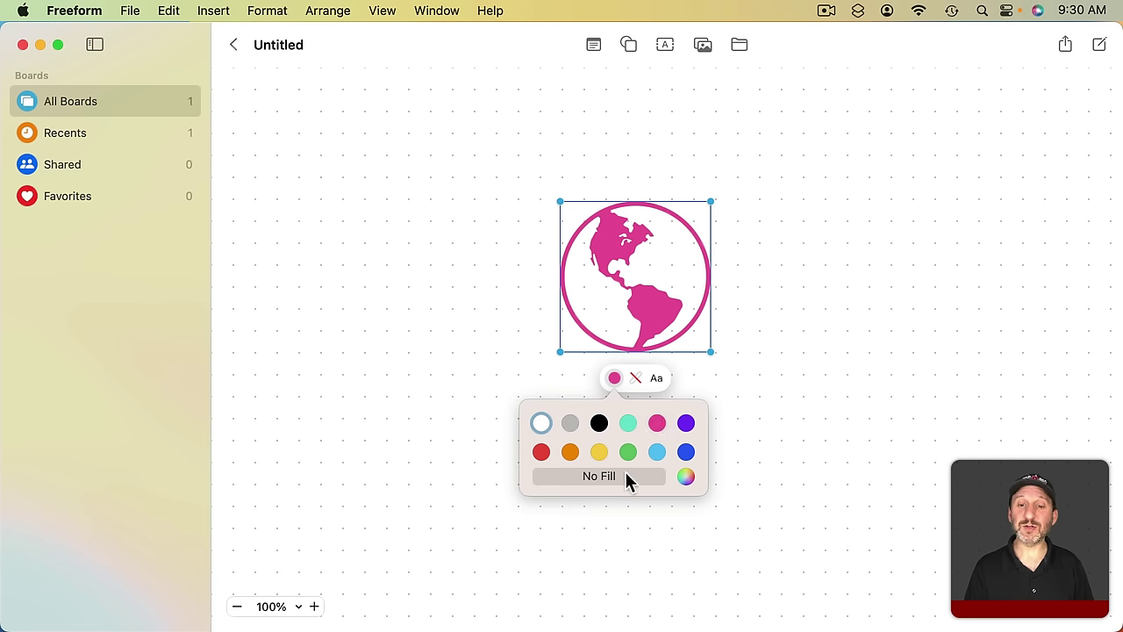
pyautogui.click(687, 476)
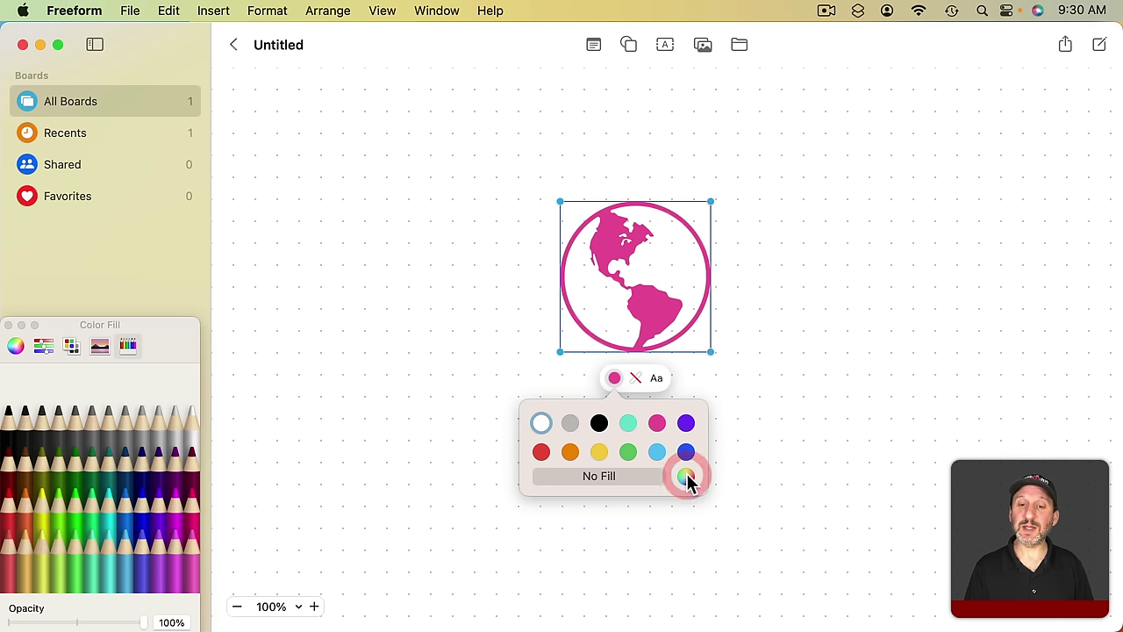
pyautogui.click(12, 348)
pyautogui.click(8, 325)
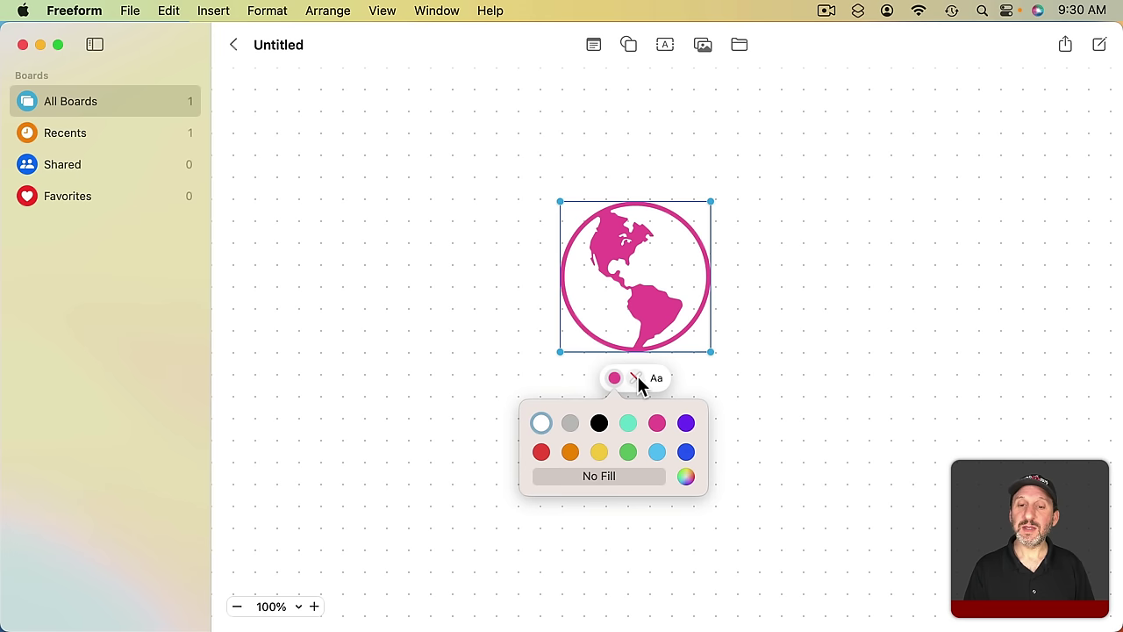
# Give the globe a solid 2 pt teal outline and shrink it to about 156 pt
pyautogui.click(636, 378)
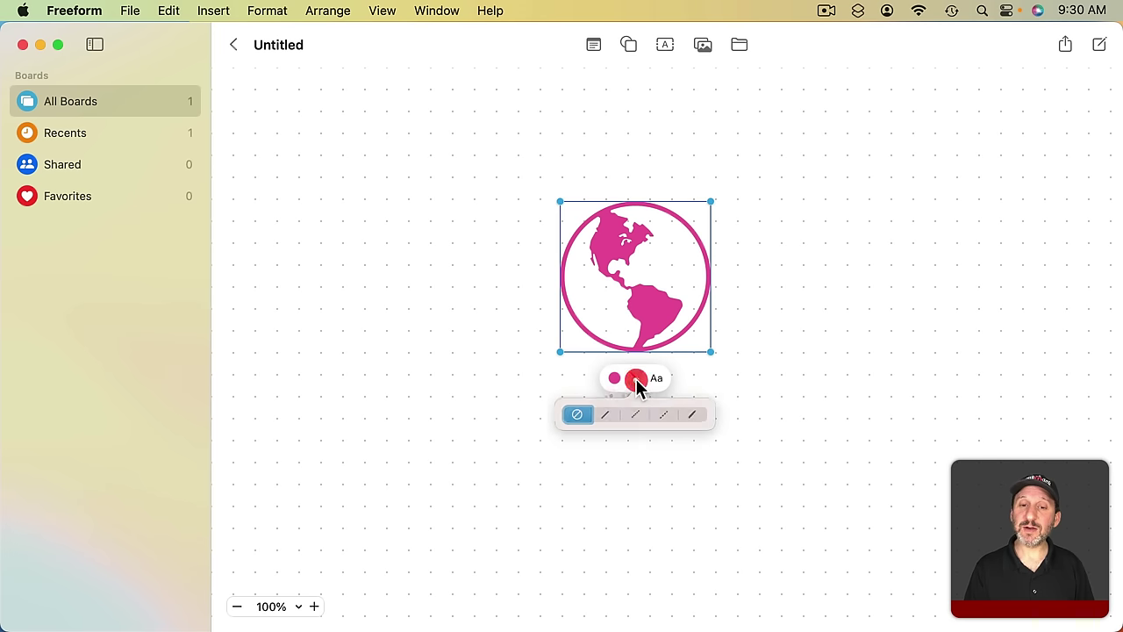
pyautogui.click(600, 420)
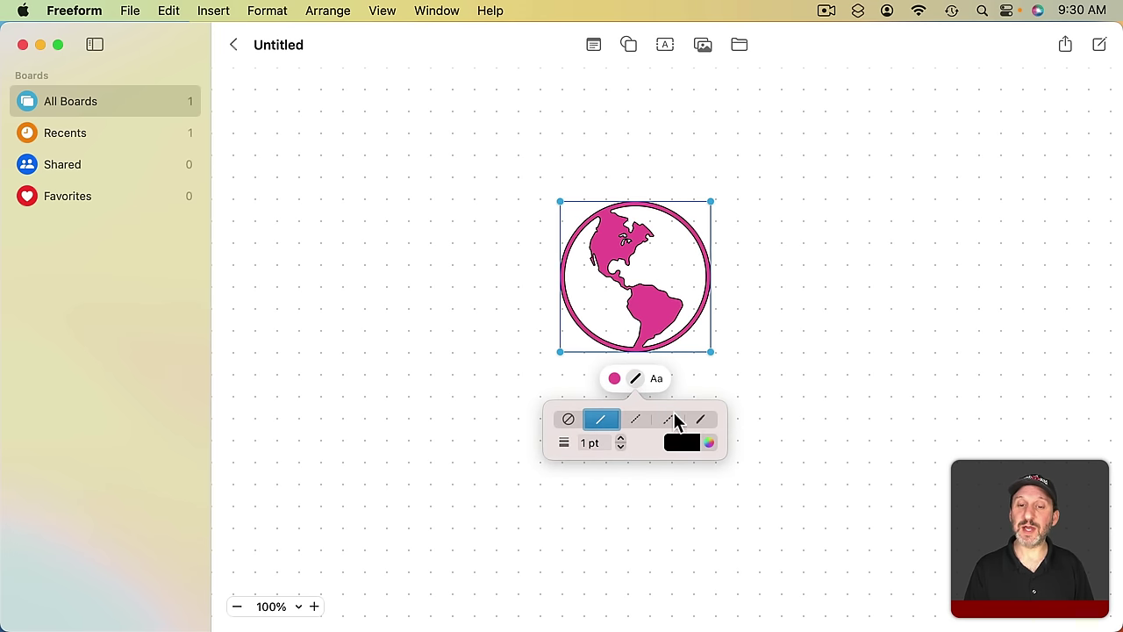
pyautogui.click(620, 438)
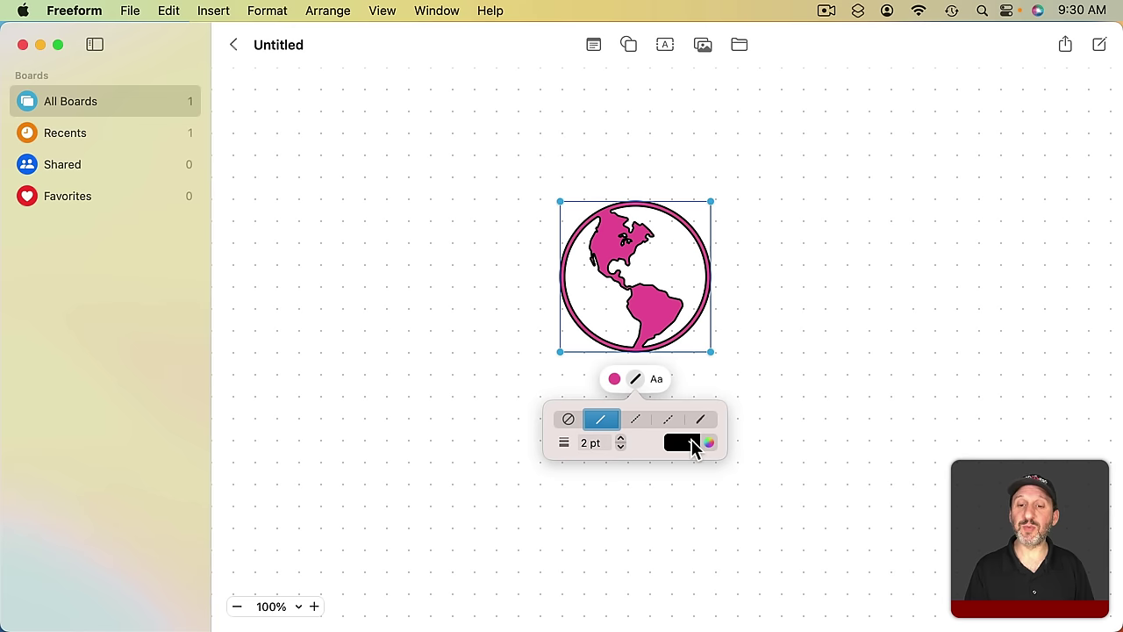
pyautogui.click(691, 441)
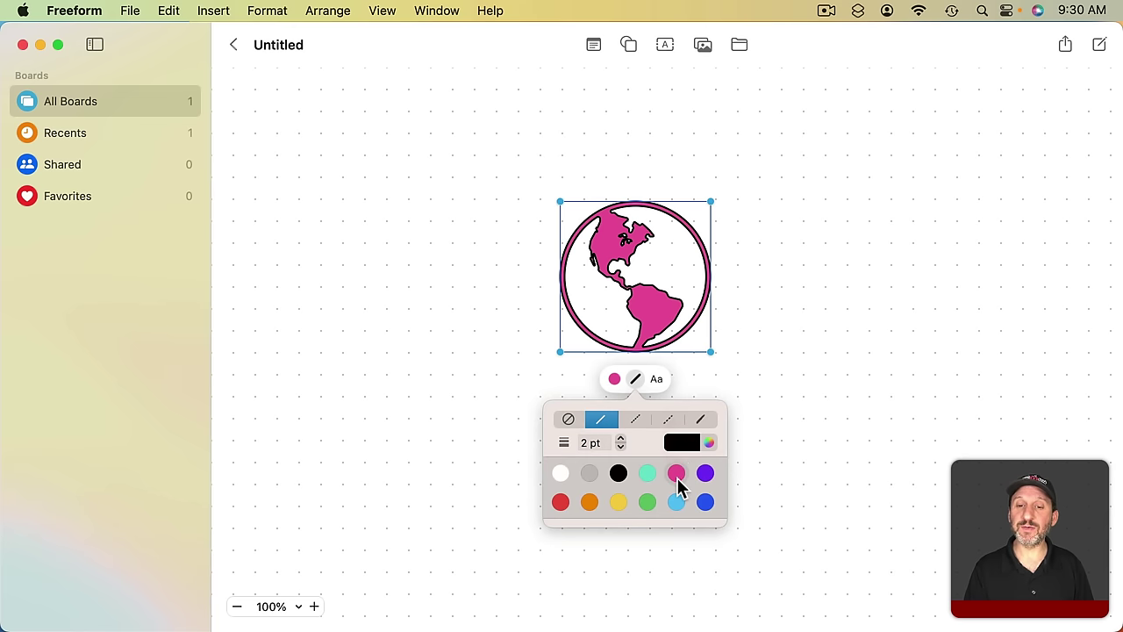
pyautogui.click(678, 478)
pyautogui.click(647, 474)
pyautogui.click(635, 294)
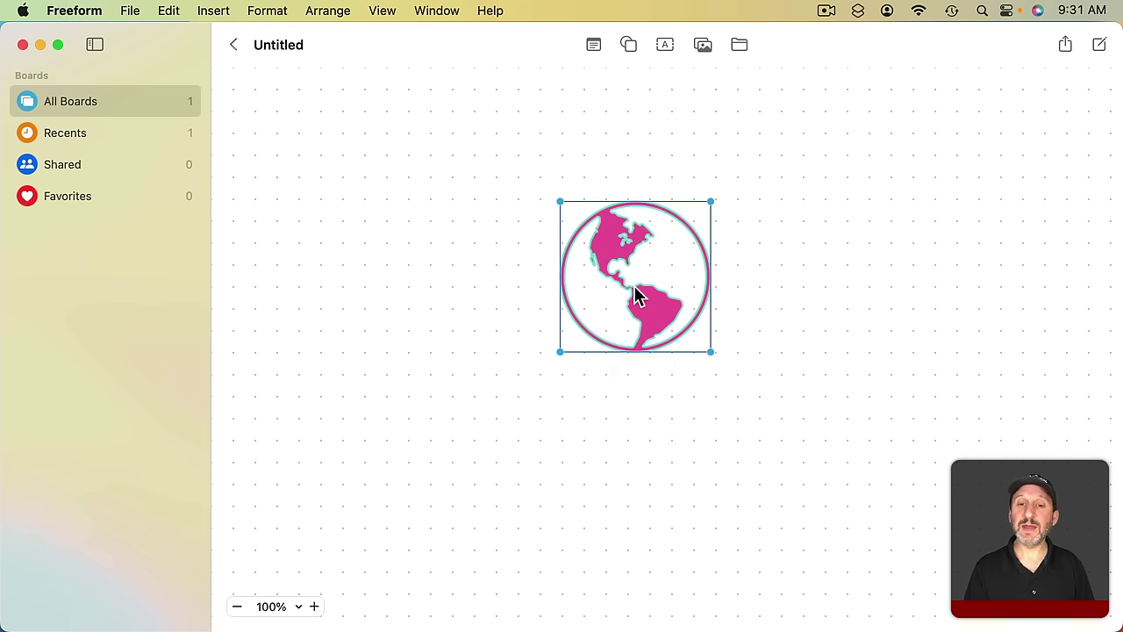
pyautogui.moveTo(711, 352); pyautogui.dragTo(712, 298)
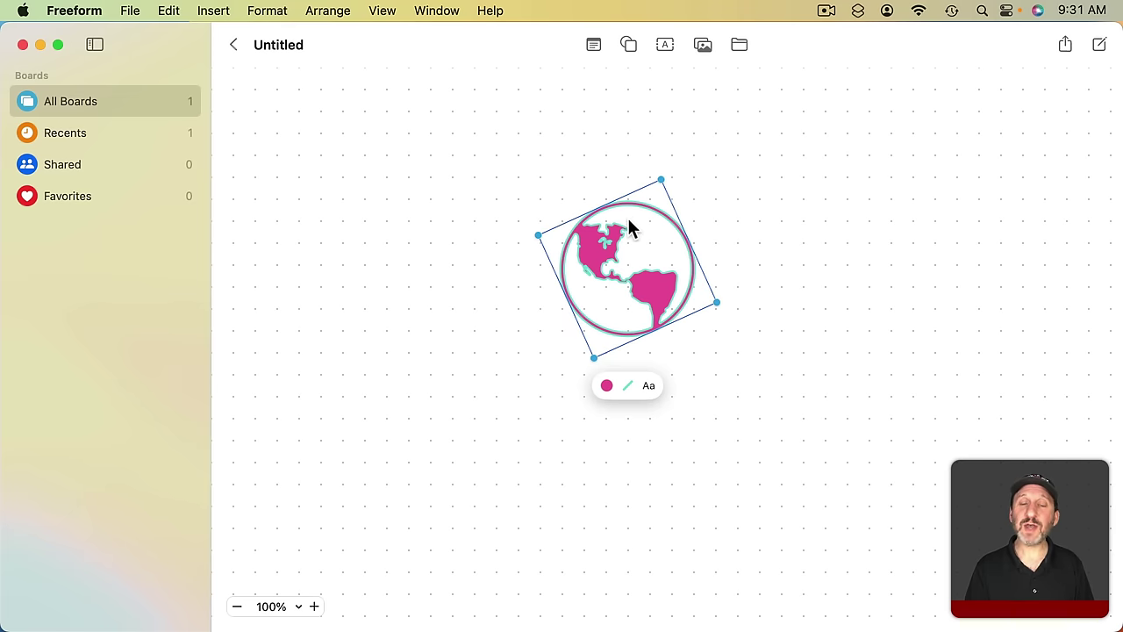
# Insert an apple from the Food shapes and place it left of the globe
pyautogui.click(629, 44)
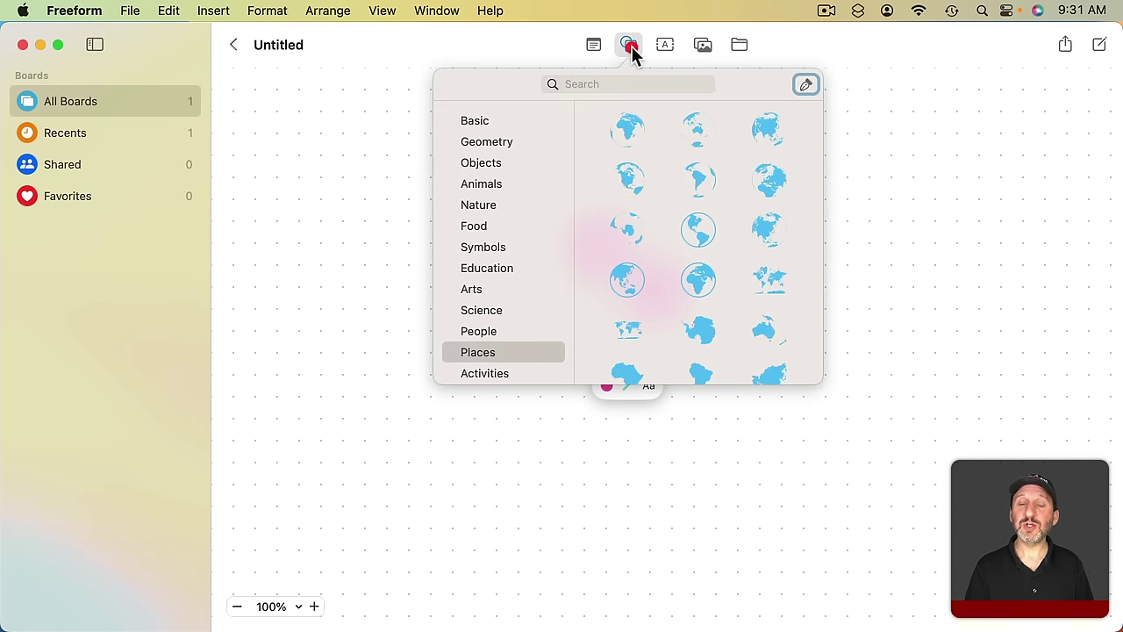
pyautogui.click(494, 226)
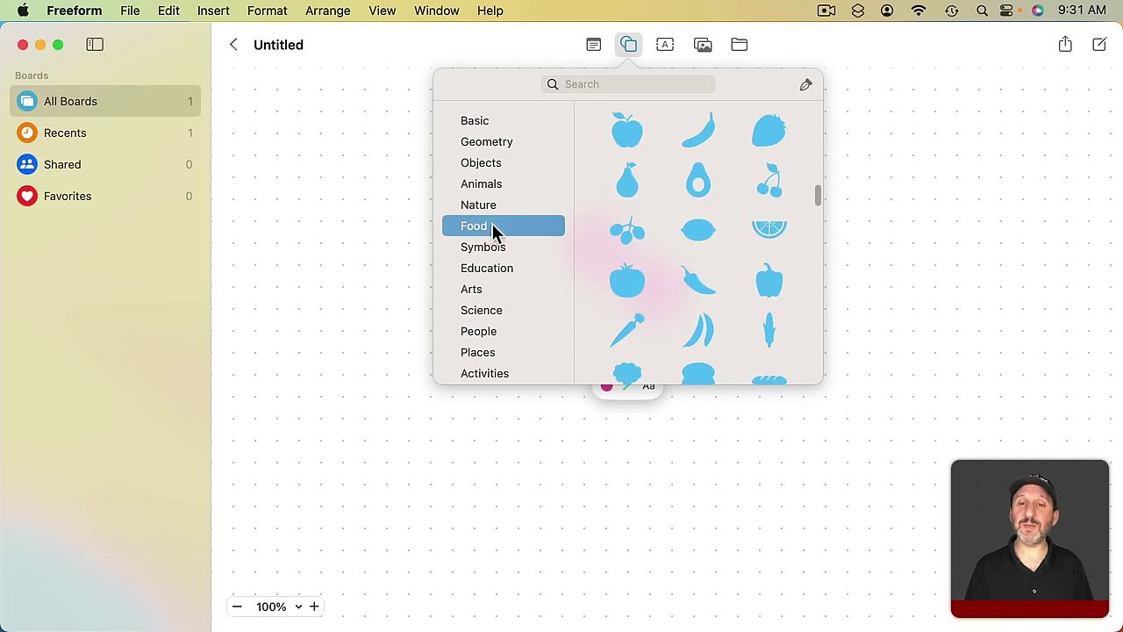
pyautogui.click(627, 131)
pyautogui.moveTo(682, 361); pyautogui.dragTo(449, 263)
# Copy the globe's style onto the apple and save it as the insert style for new shapes
pyautogui.click(602, 244)
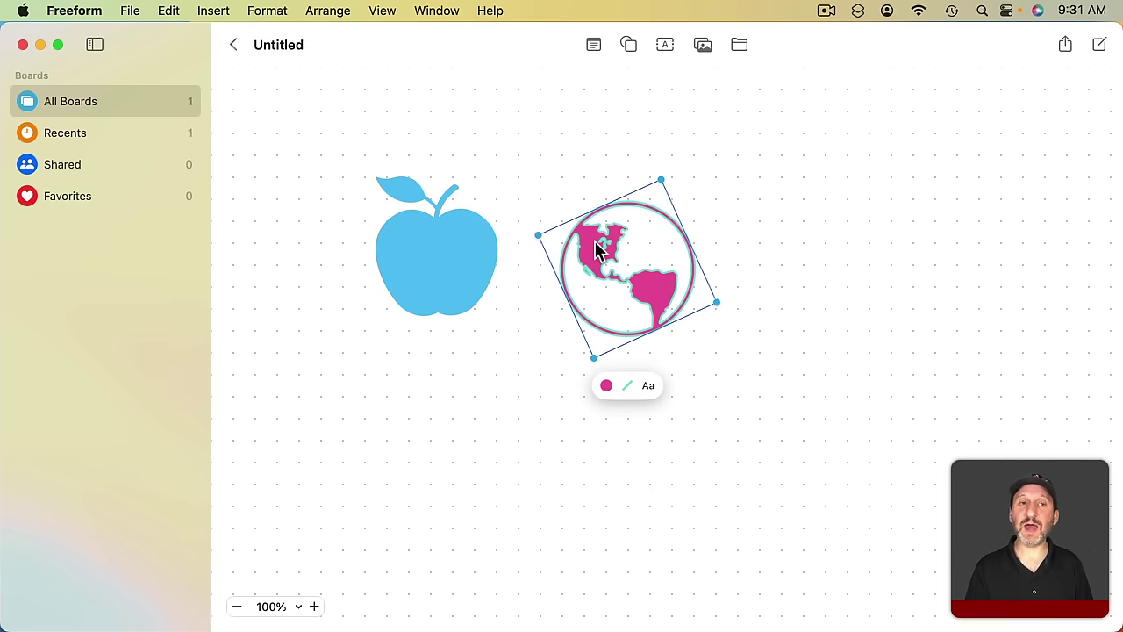
pyautogui.click(267, 10)
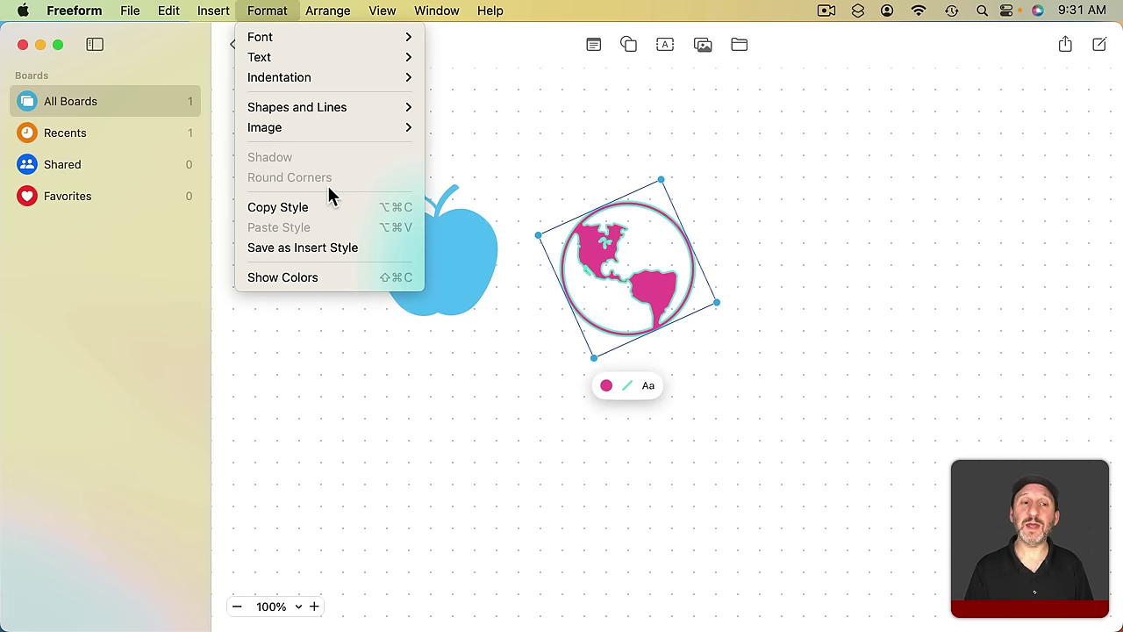
pyautogui.click(329, 208)
pyautogui.click(426, 236)
pyautogui.click(264, 11)
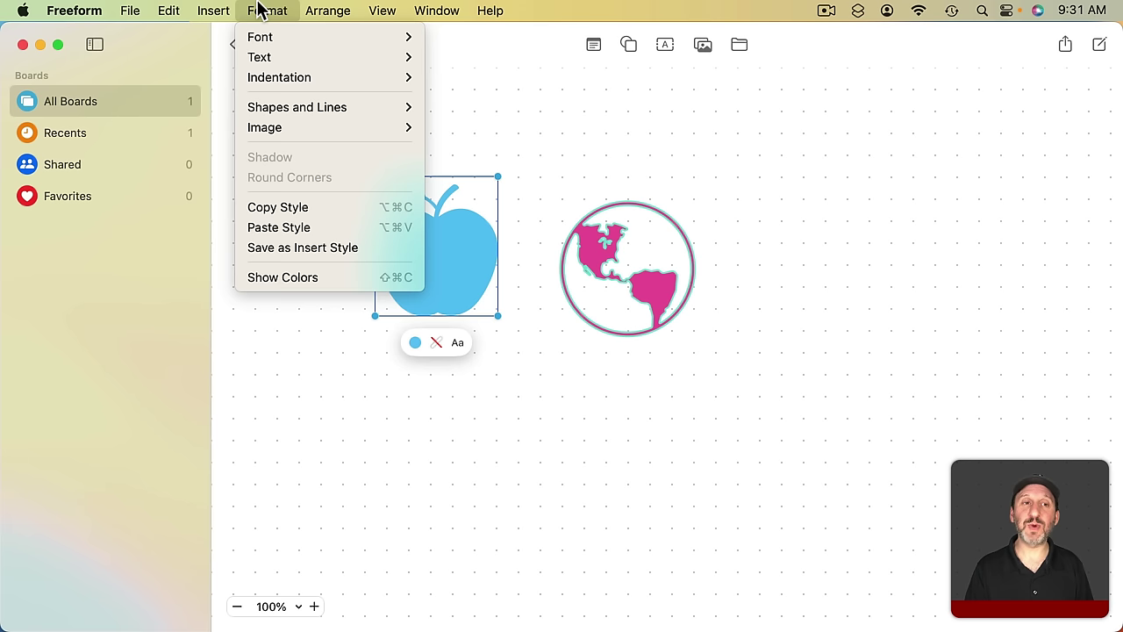
pyautogui.click(303, 228)
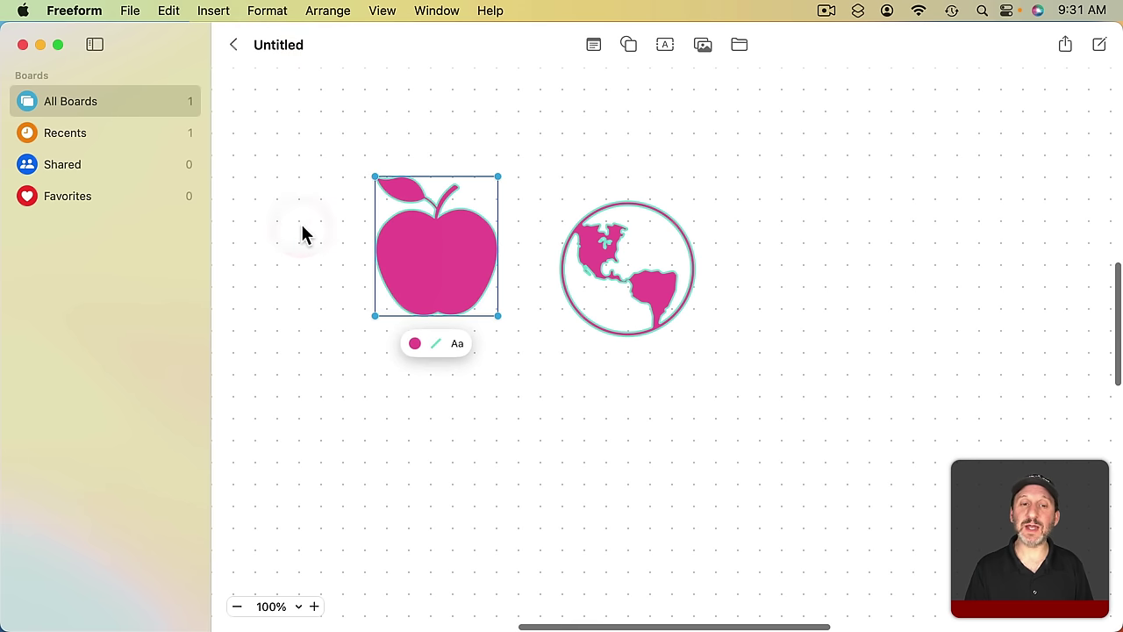
pyautogui.click(269, 11)
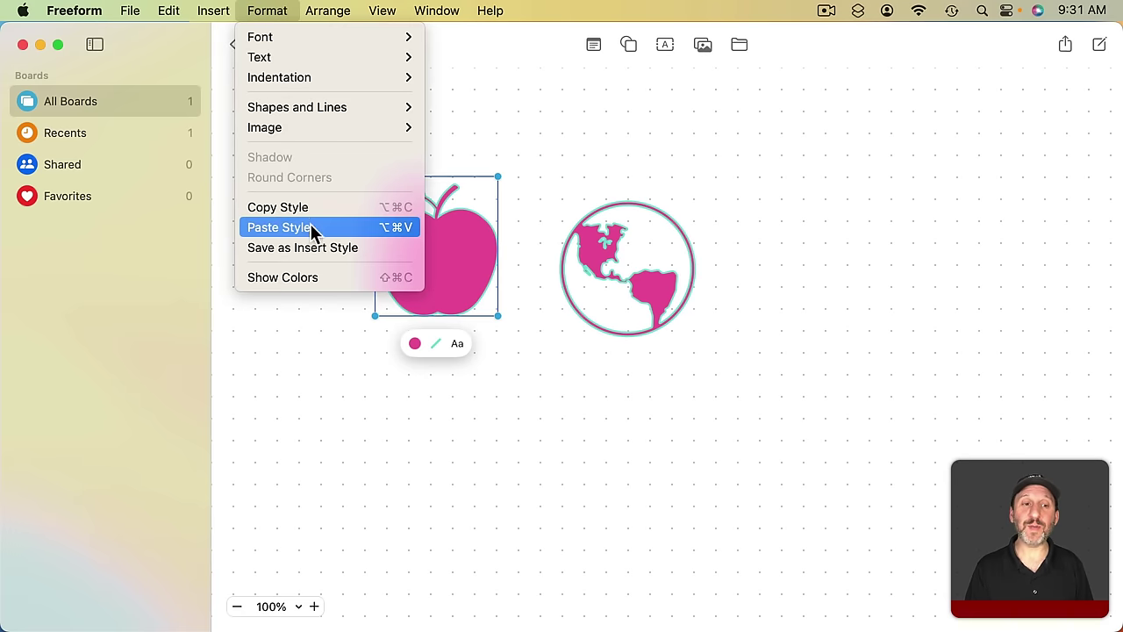
pyautogui.click(312, 248)
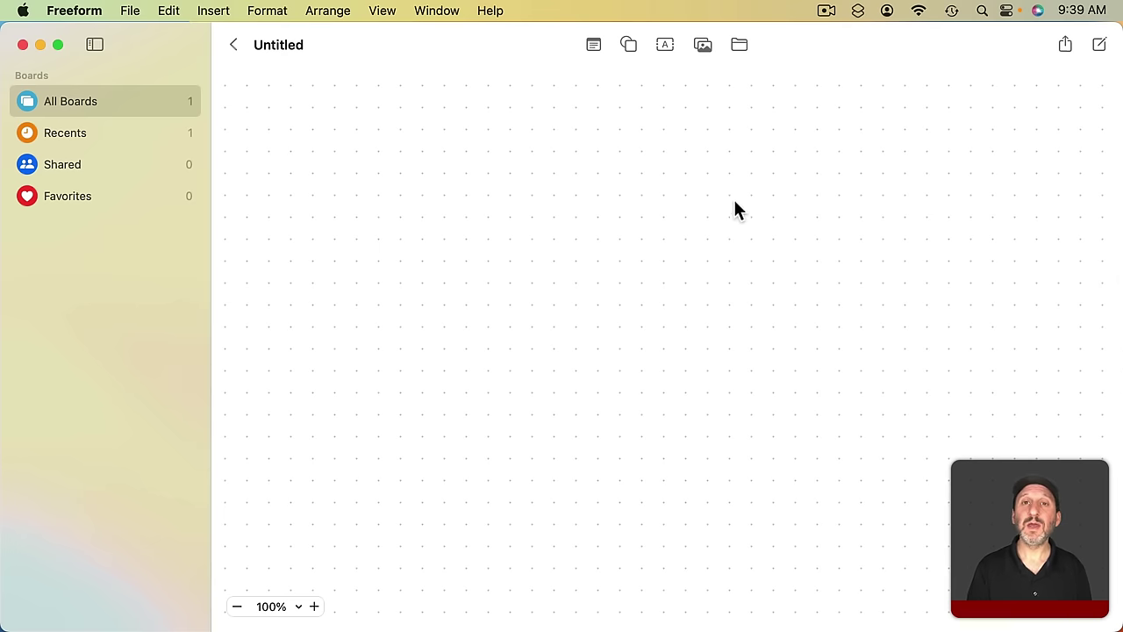
# Insert an arrow line from the Shapes library, keeping no ending at its start
pyautogui.click(629, 45)
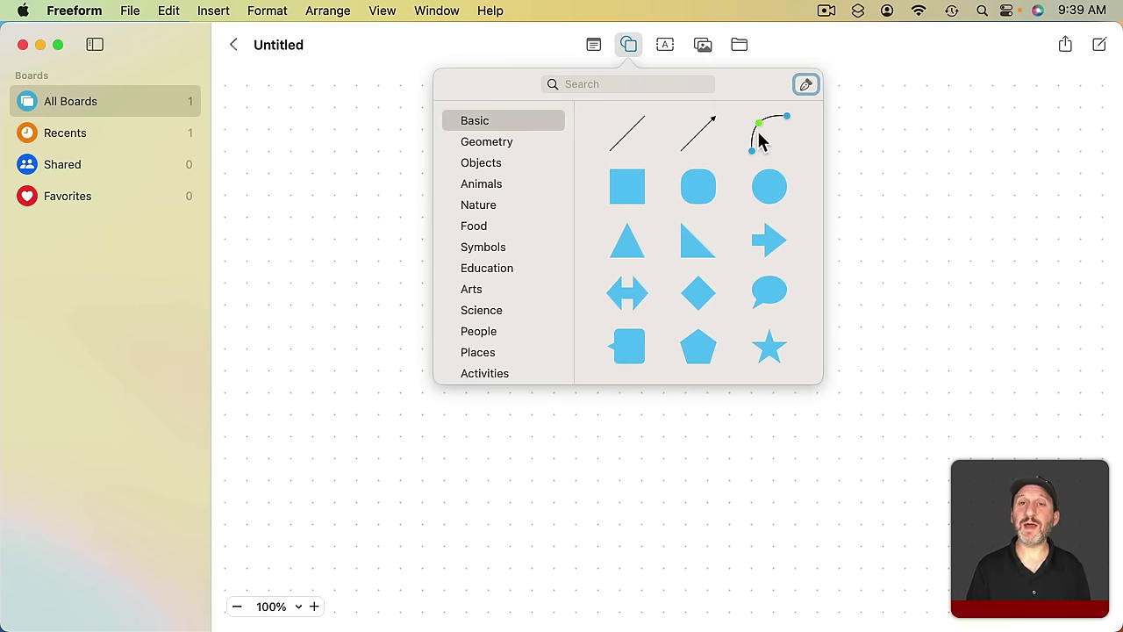
pyautogui.click(711, 136)
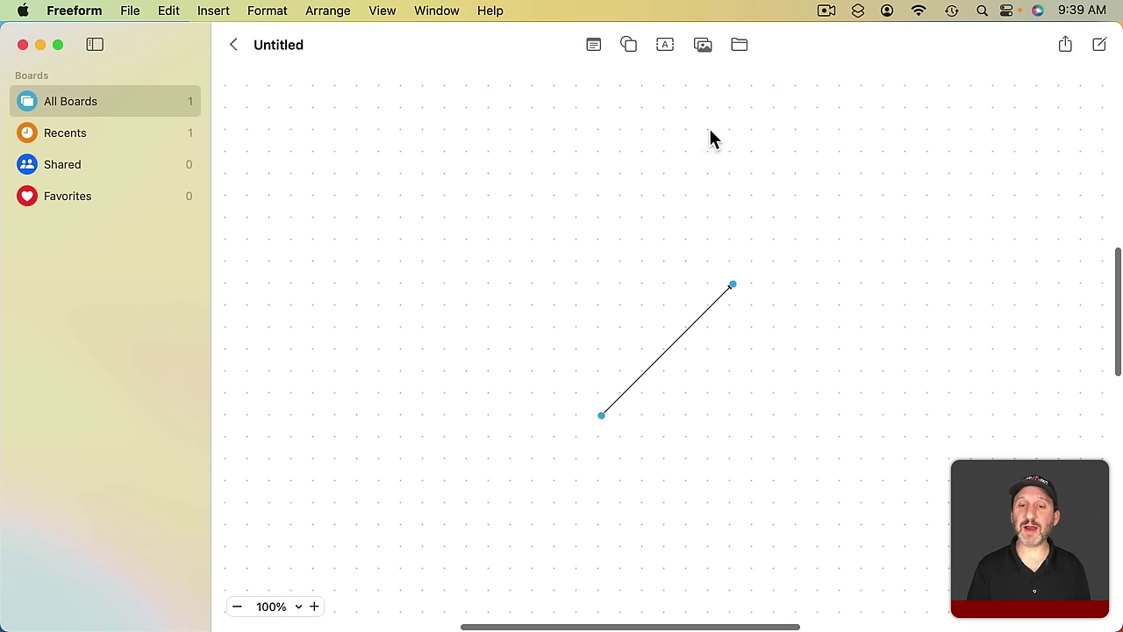
pyautogui.click(725, 289)
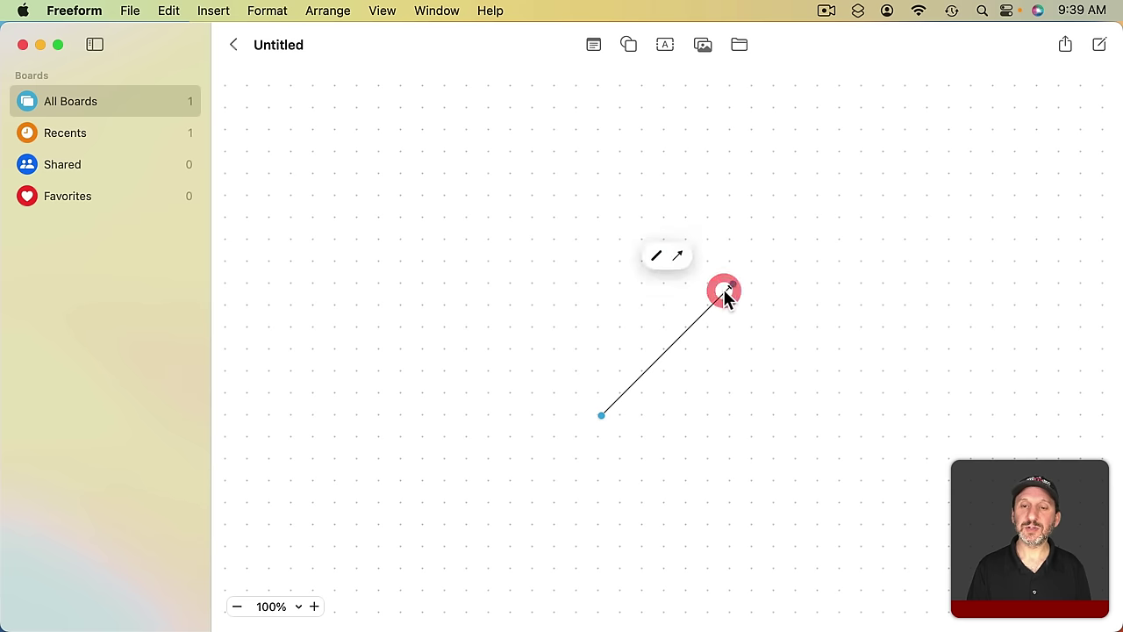
pyautogui.click(678, 256)
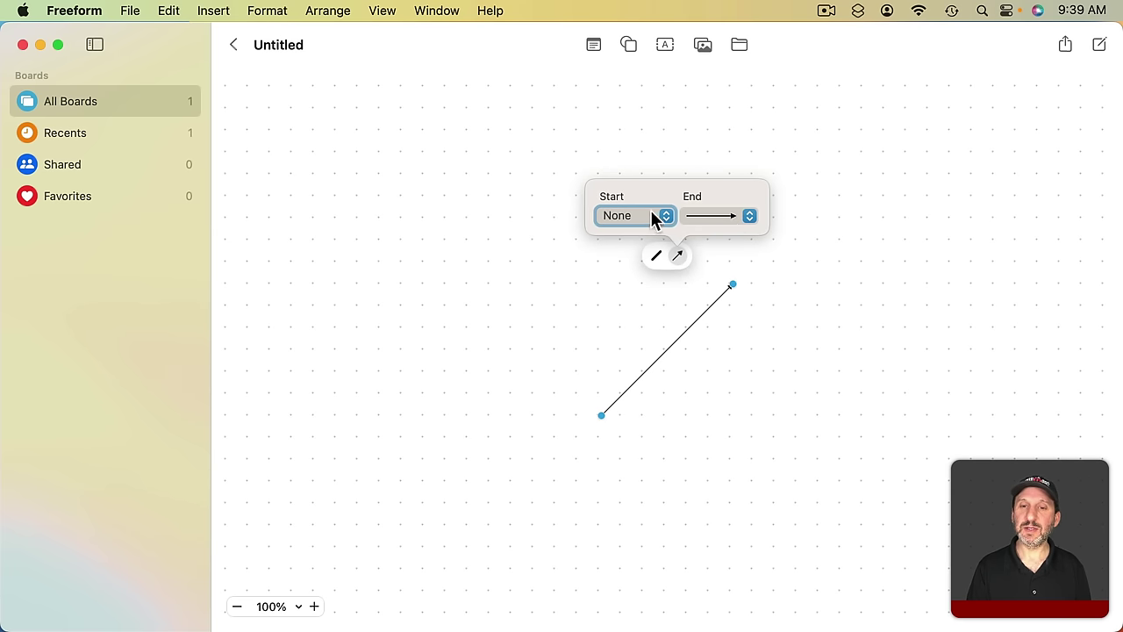
pyautogui.click(650, 219)
pyautogui.click(651, 220)
# Thicken the arrow's stroke and reposition it to point down and to the left
pyautogui.click(656, 256)
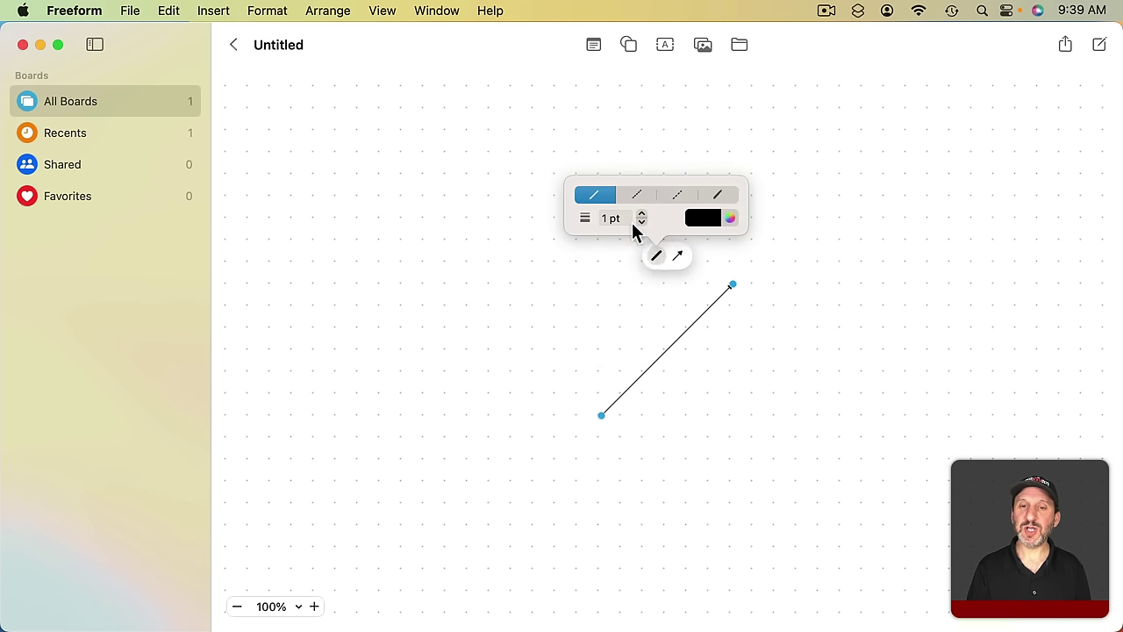
pyautogui.click(641, 215)
pyautogui.moveTo(732, 284)
pyautogui.mouseDown()
pyautogui.moveTo(656, 438)
pyautogui.moveTo(451, 243)
pyautogui.mouseUp()
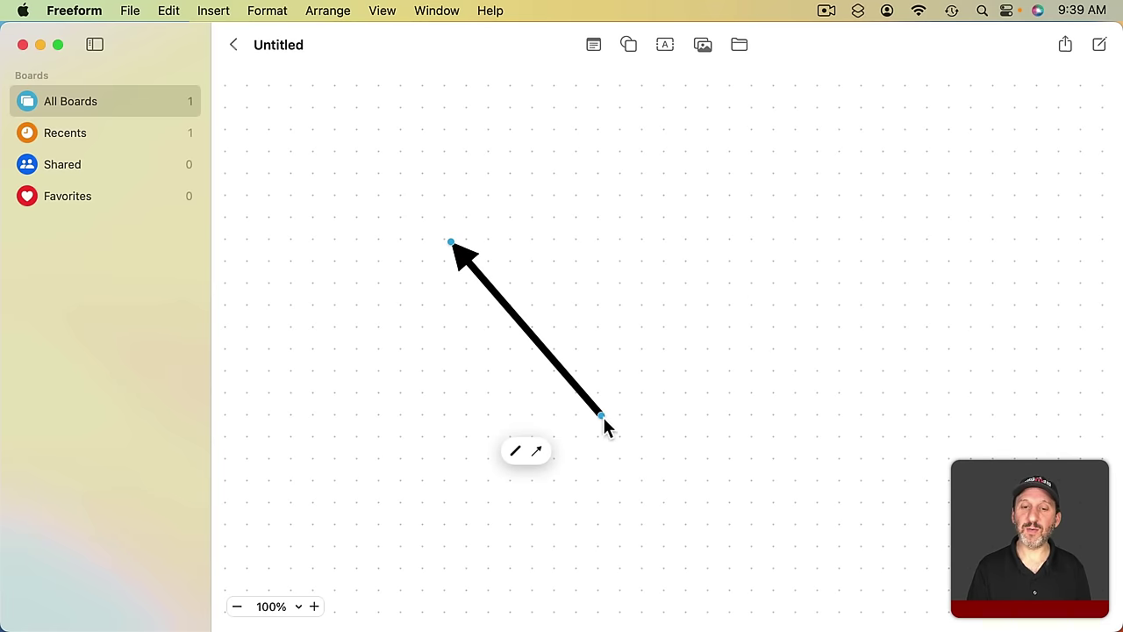
pyautogui.moveTo(603, 415); pyautogui.dragTo(695, 169)
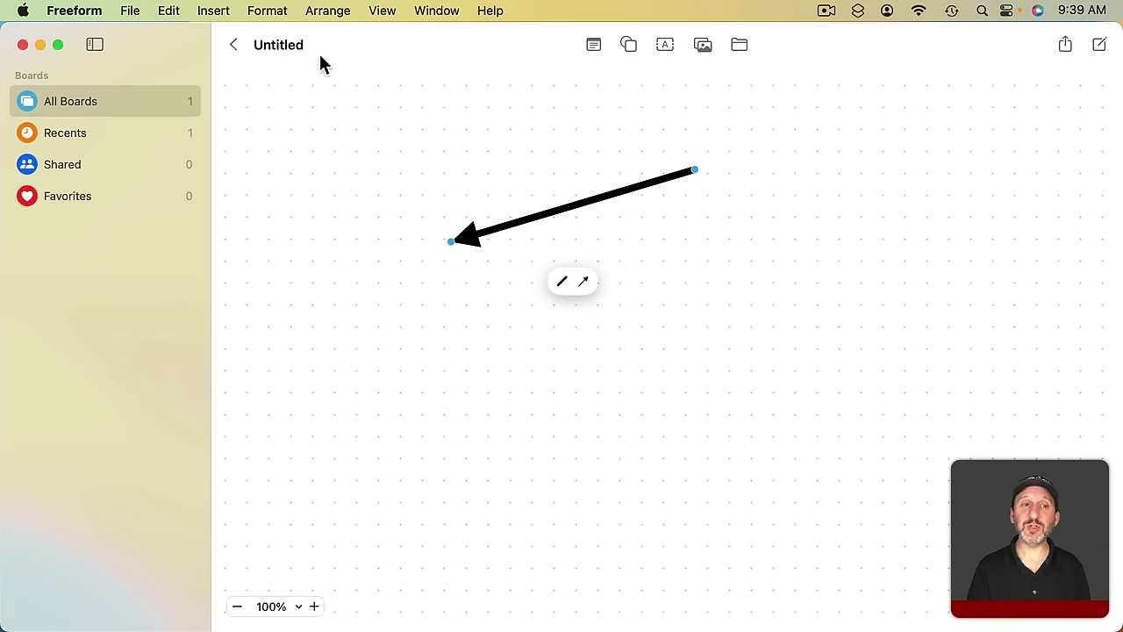
# Draw a closed seven-point outline with the pen tool, ending back at the first point
pyautogui.click(629, 44)
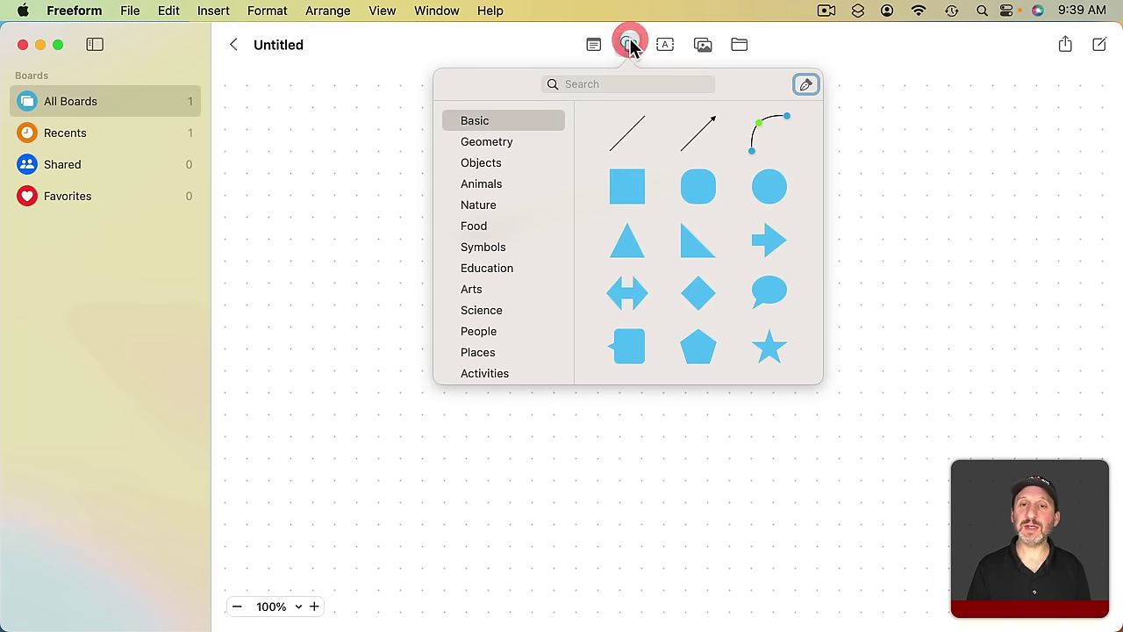
pyautogui.click(806, 86)
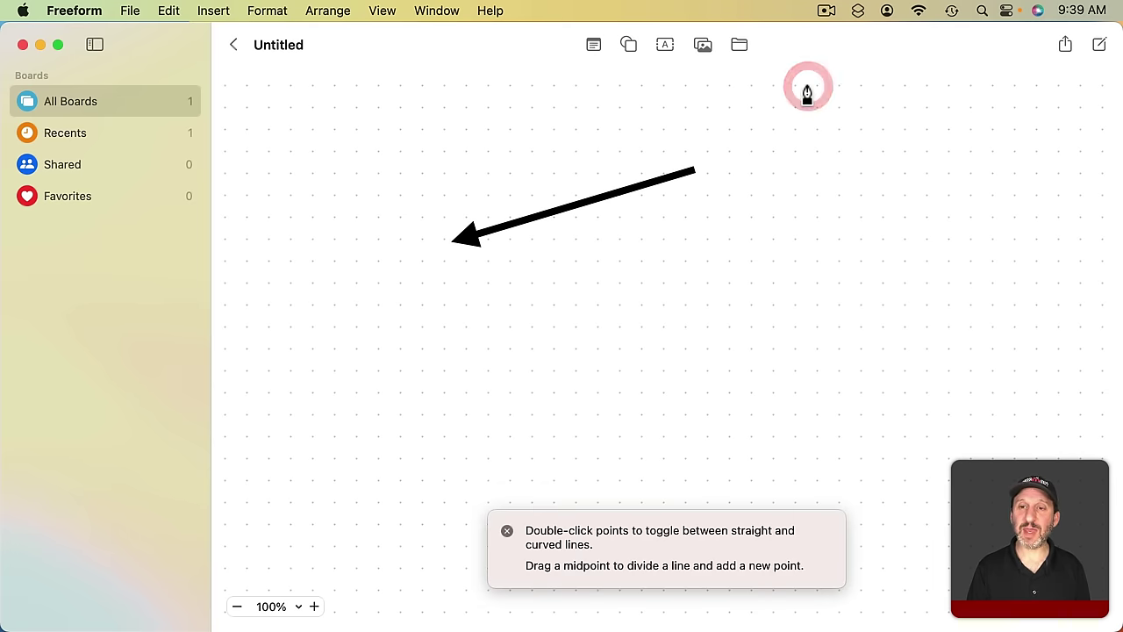
pyautogui.click(596, 268)
pyautogui.click(477, 375)
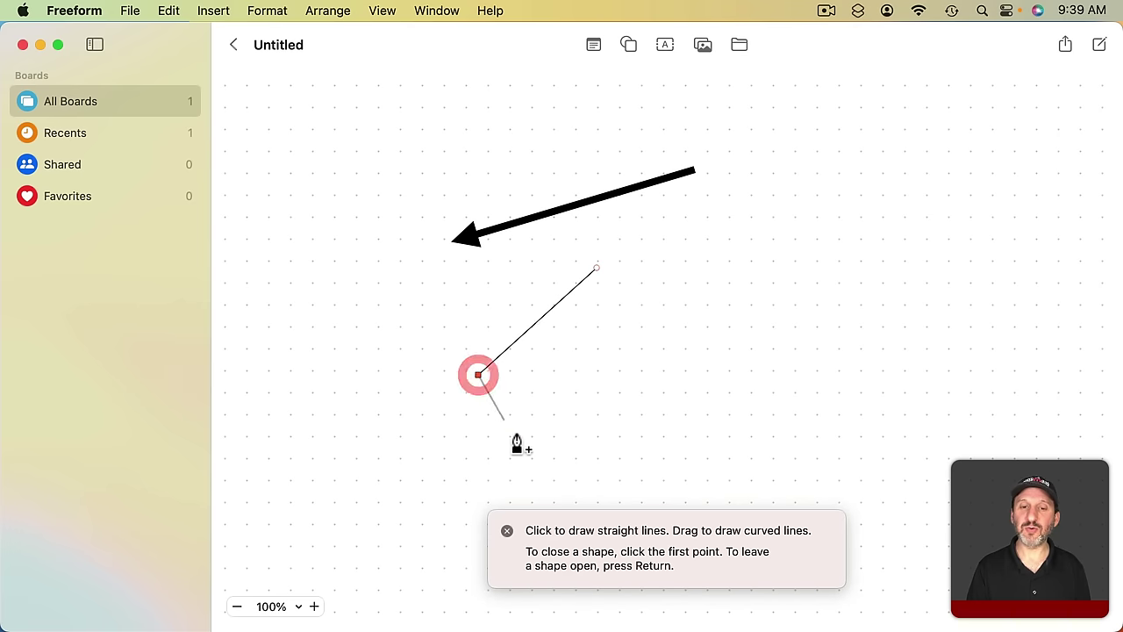
pyautogui.click(543, 457)
pyautogui.click(827, 466)
pyautogui.click(812, 349)
pyautogui.click(786, 227)
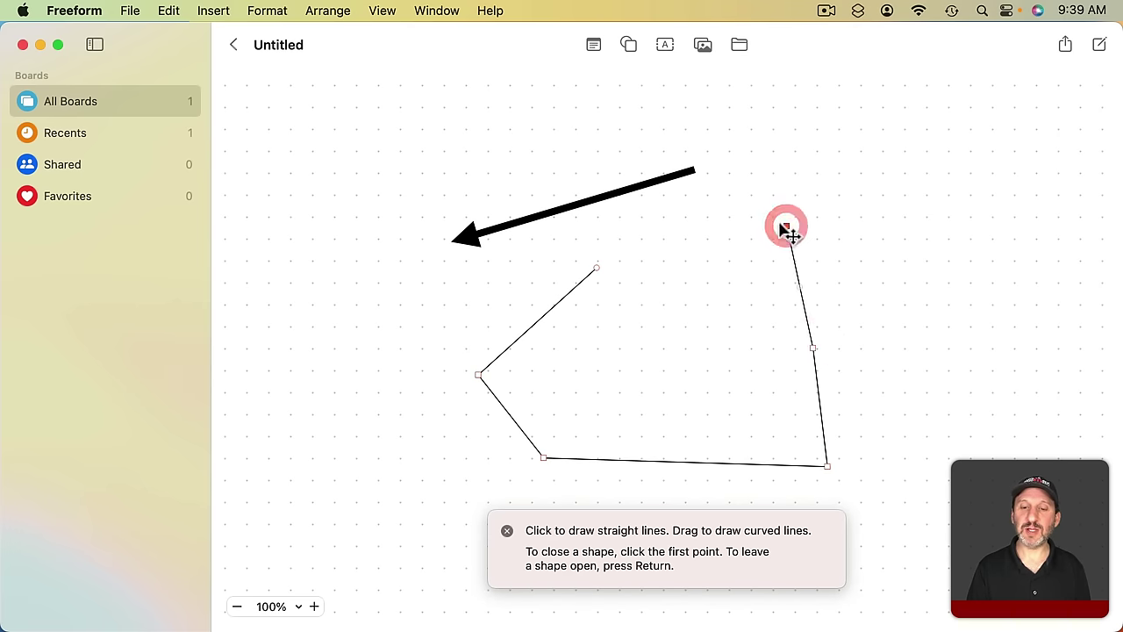
pyautogui.click(713, 230)
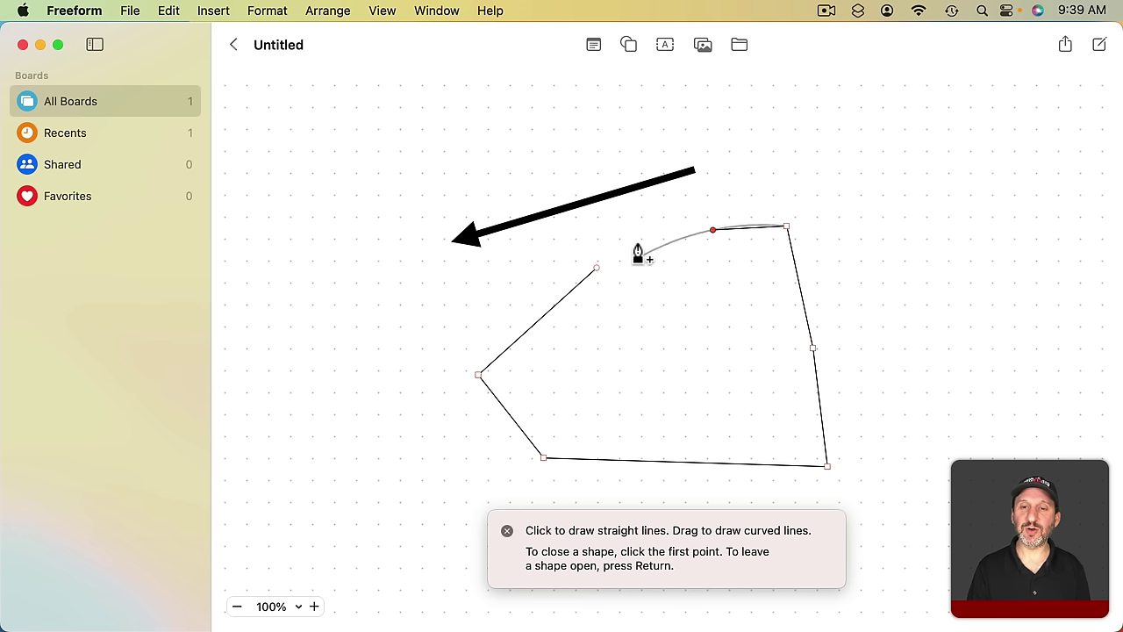
pyautogui.click(597, 269)
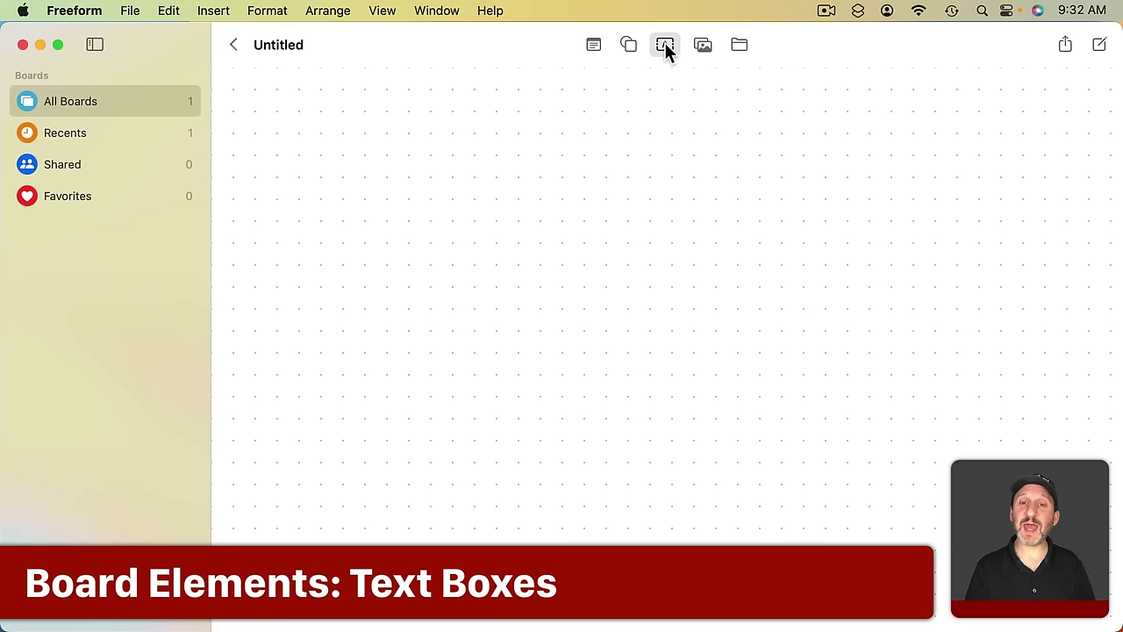
# Add a text box reading 'Something' to the board
pyautogui.click(665, 46)
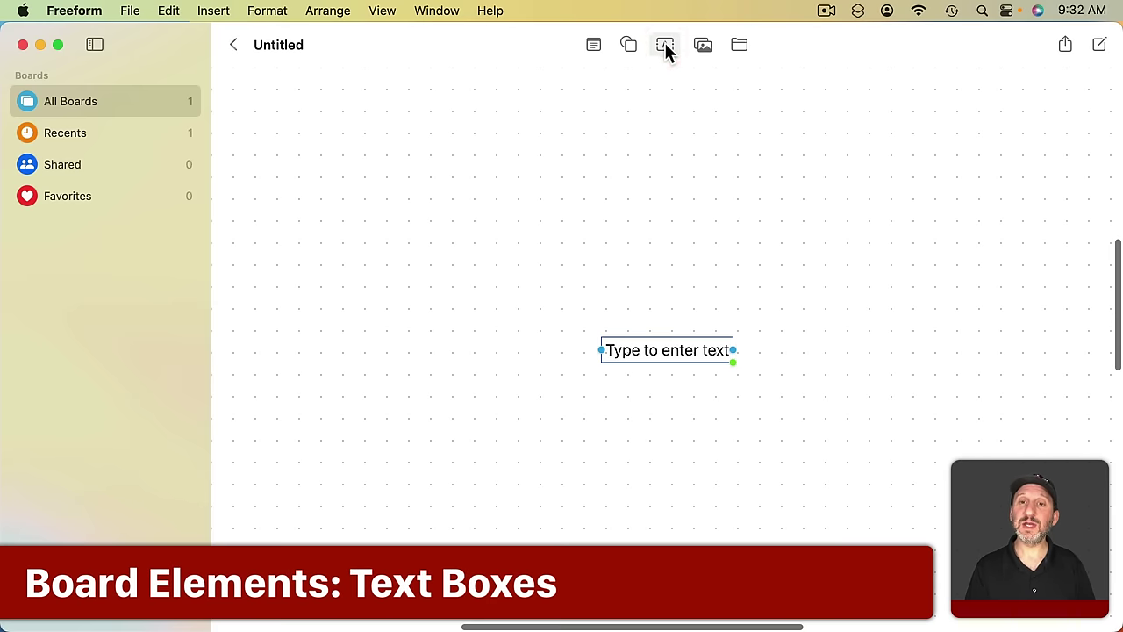
pyautogui.click(657, 351)
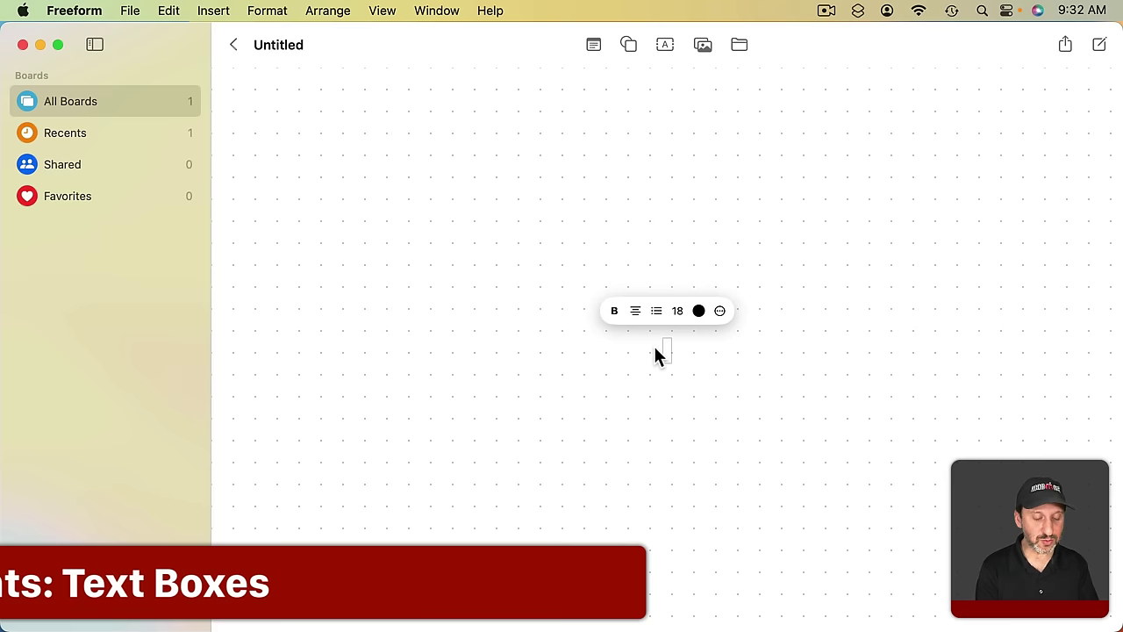
pyautogui.write('Something')
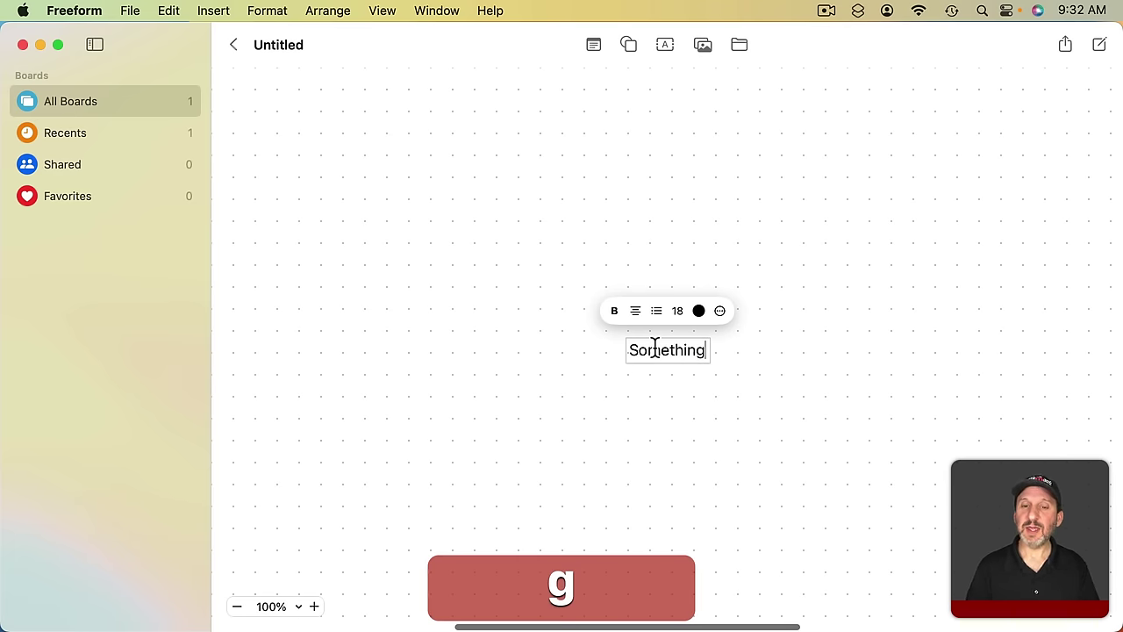
pyautogui.click(700, 313)
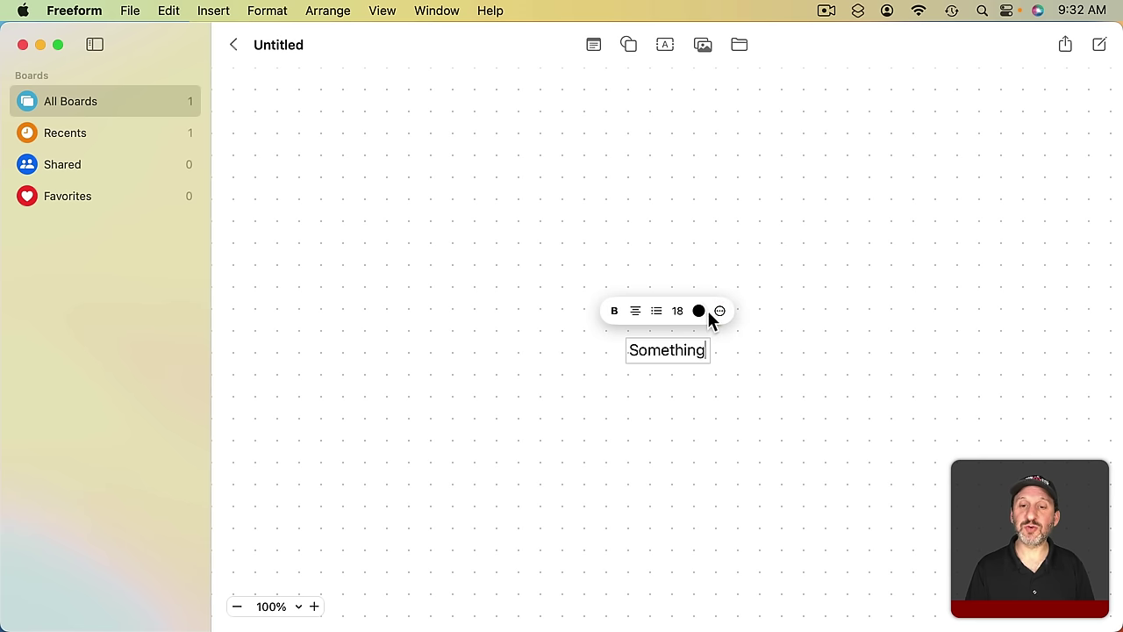
# Make the 'Some' part of Something bold and red
pyautogui.doubleClick(674, 348)
pyautogui.moveTo(670, 350); pyautogui.dragTo(612, 349)
pyautogui.click(614, 311)
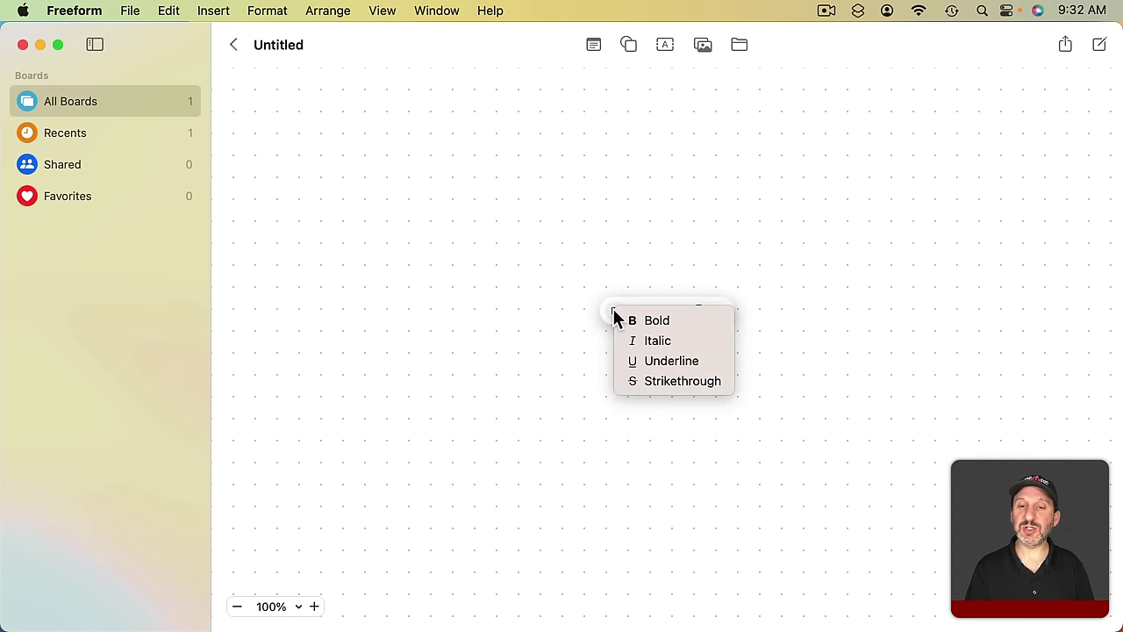
pyautogui.click(639, 317)
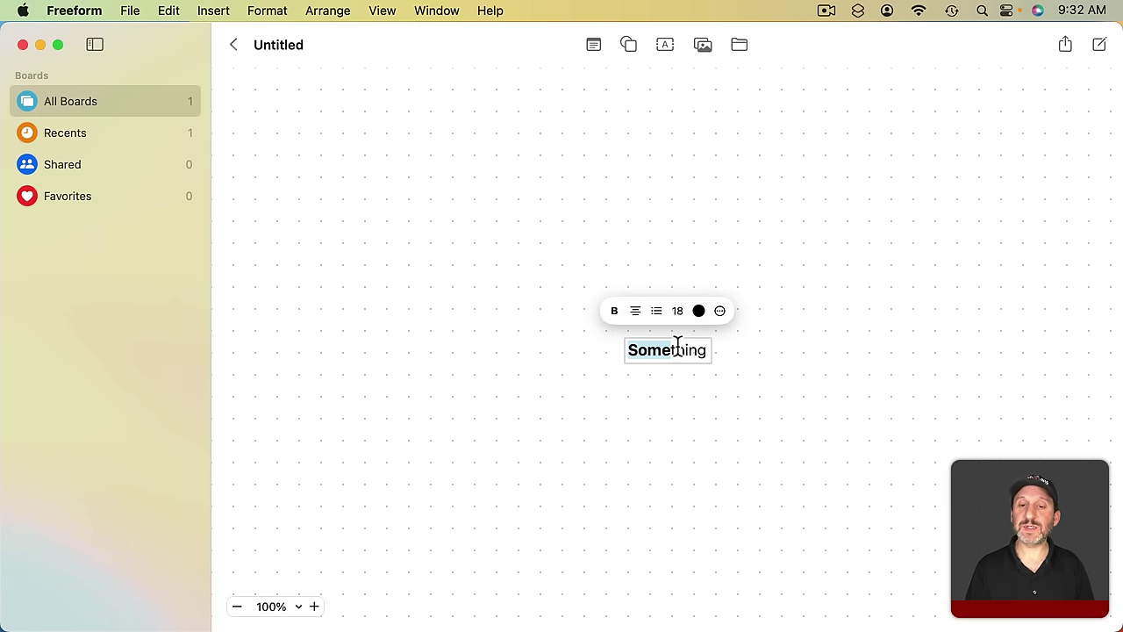
pyautogui.click(698, 312)
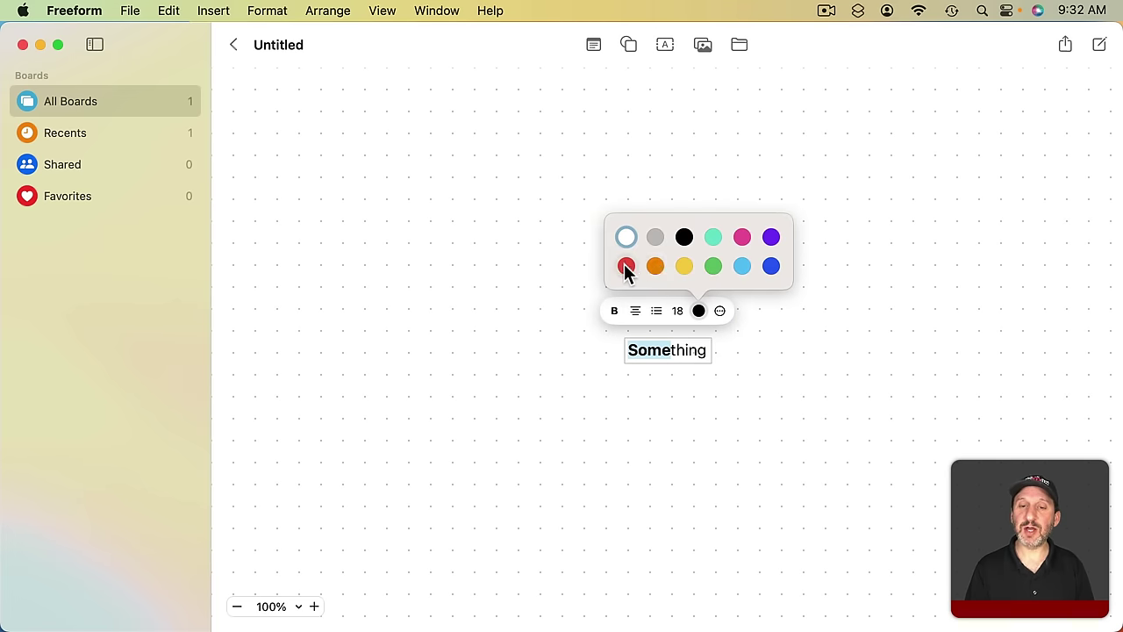
pyautogui.click(626, 267)
pyautogui.click(720, 311)
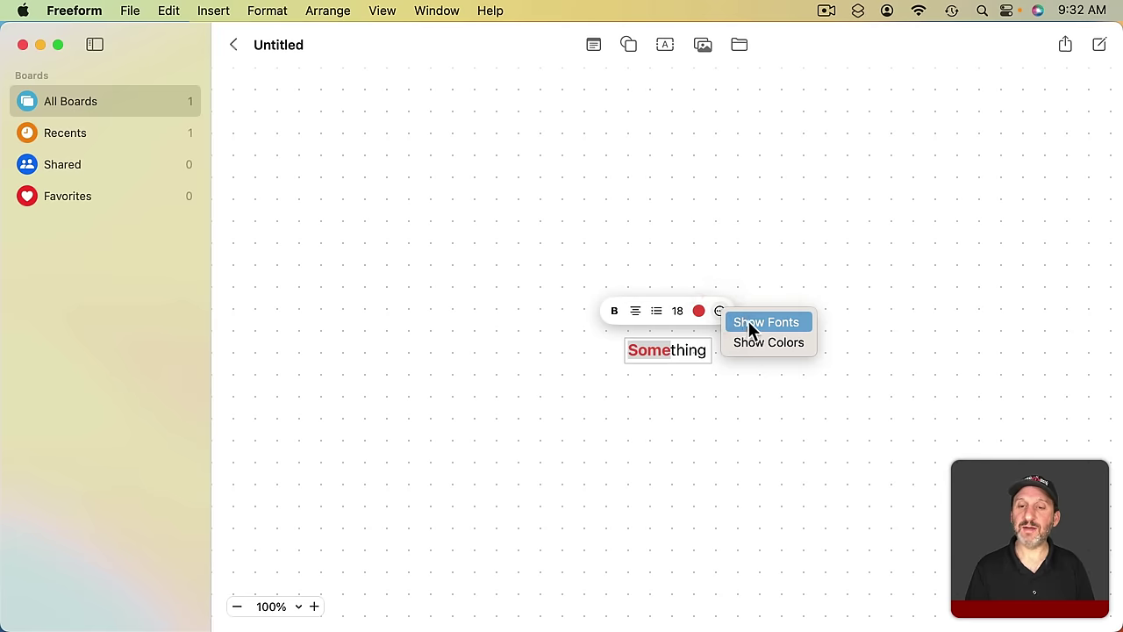
pyautogui.click(747, 322)
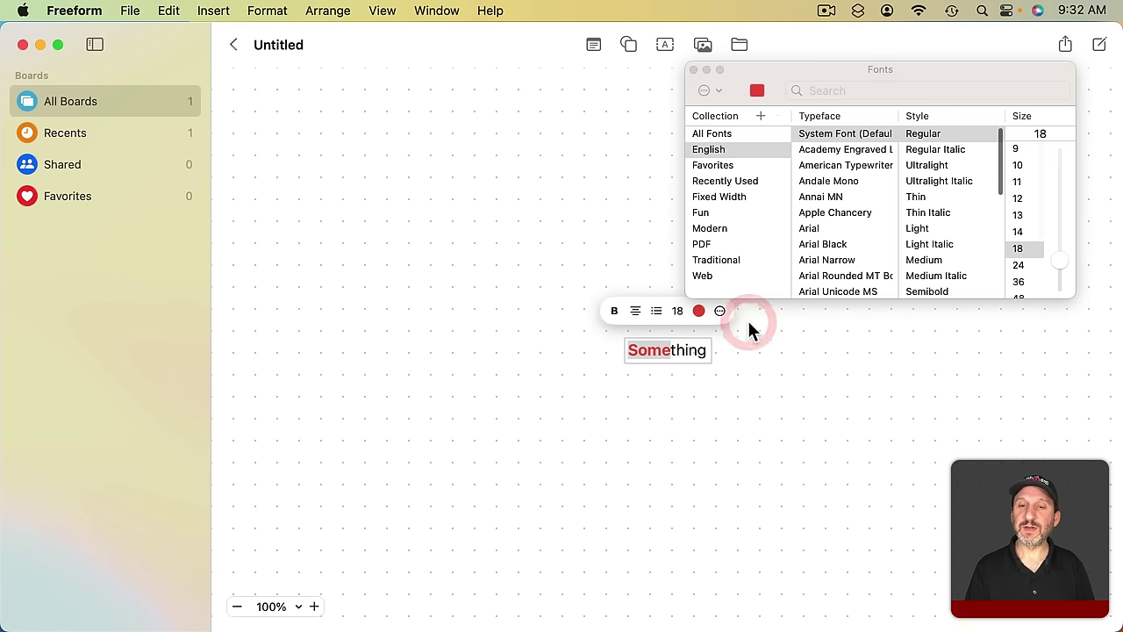
pyautogui.click(694, 70)
# Move the Something text box up-left and tilt it counter-clockwise
pyautogui.click(673, 346)
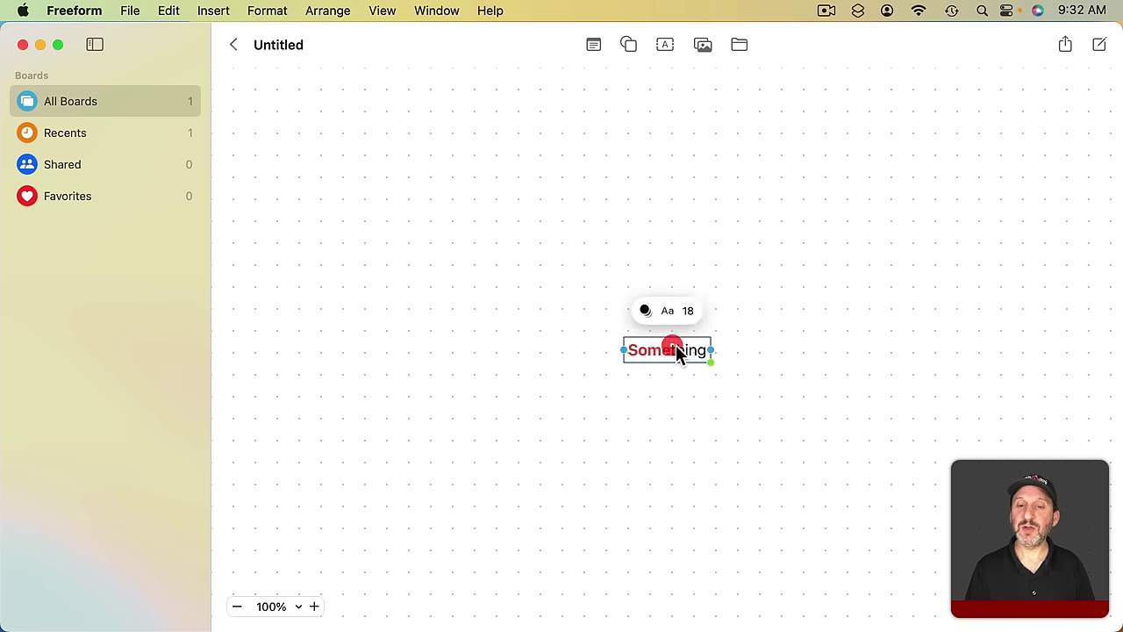
pyautogui.moveTo(683, 353); pyautogui.dragTo(683, 292)
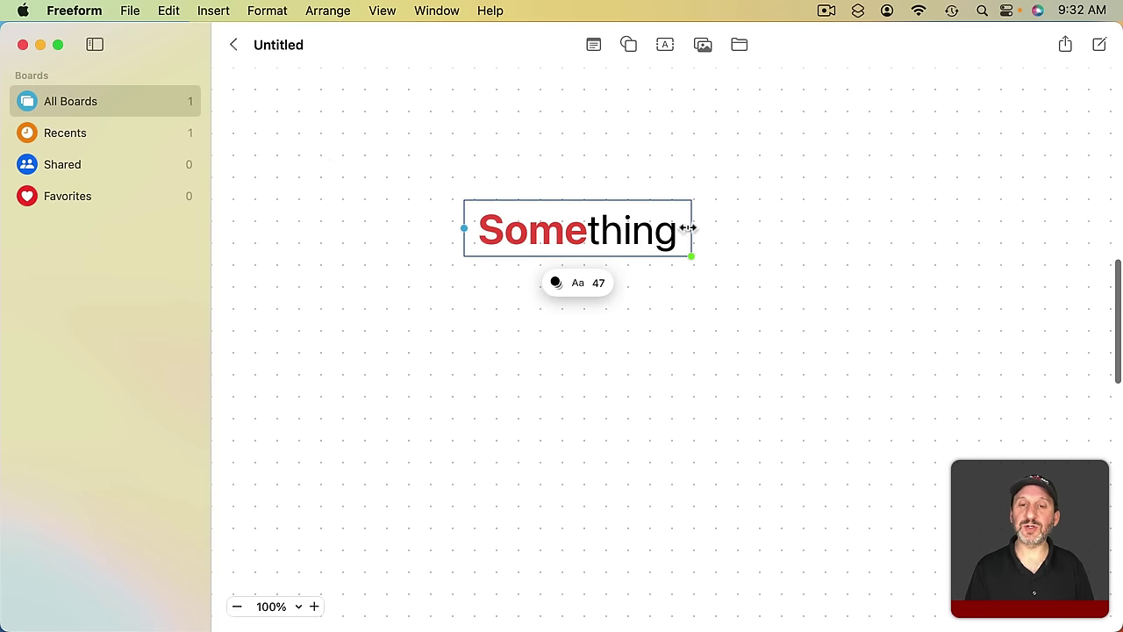
pyautogui.moveTo(687, 228); pyautogui.dragTo(691, 198)
pyautogui.click(719, 189)
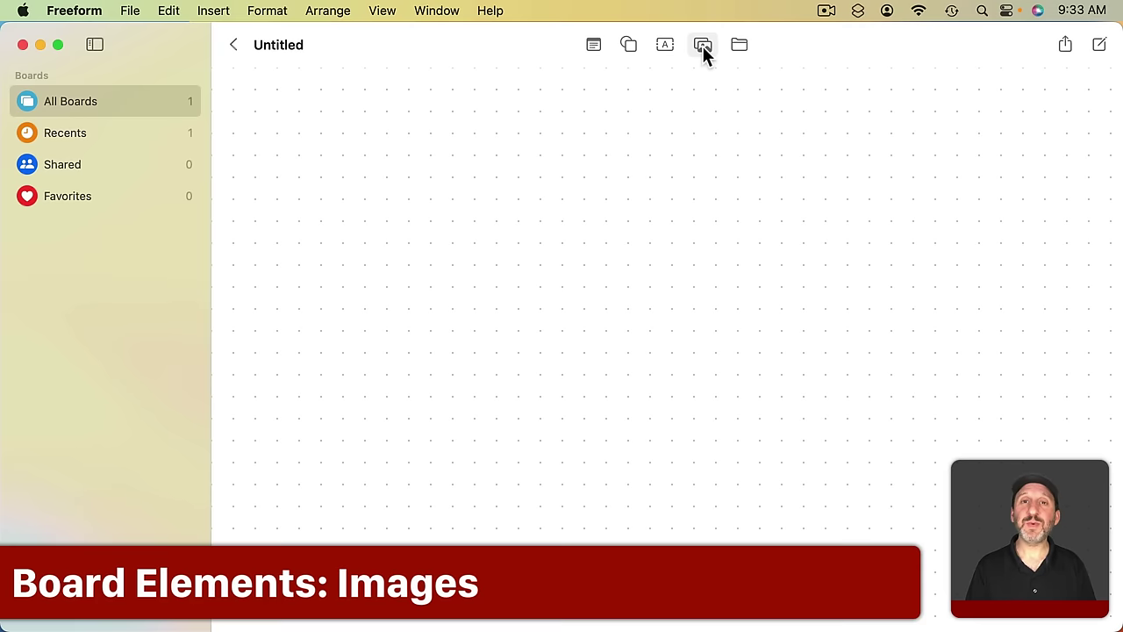
# Add the dog-on-a-rock photo from Photos and move it up and to the left
pyautogui.click(703, 46)
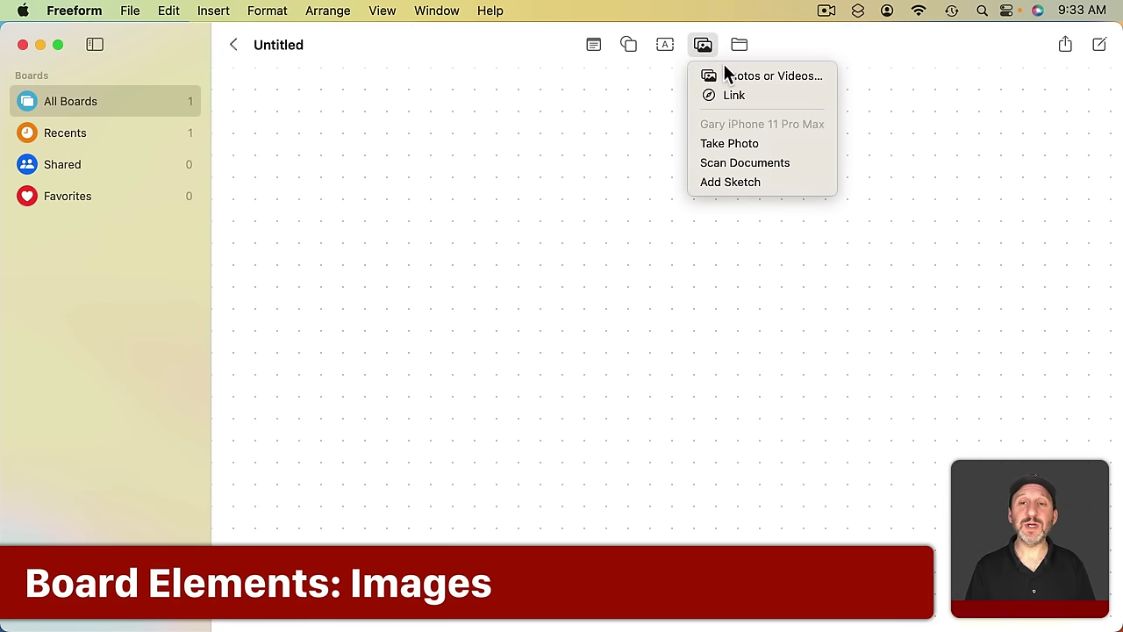
pyautogui.click(729, 75)
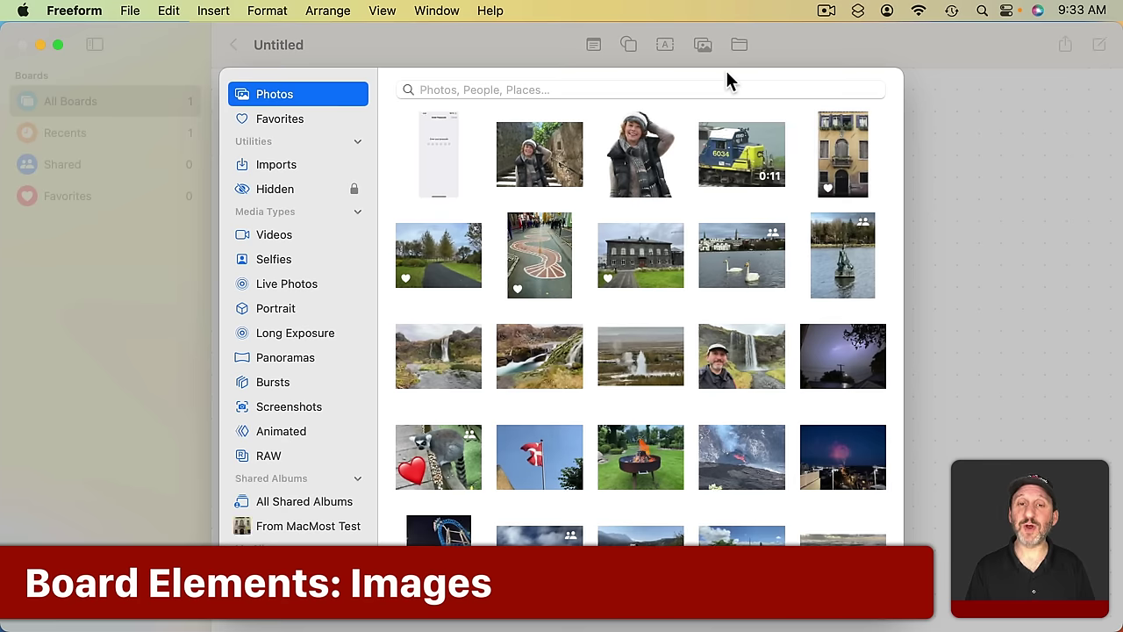
pyautogui.click(651, 557)
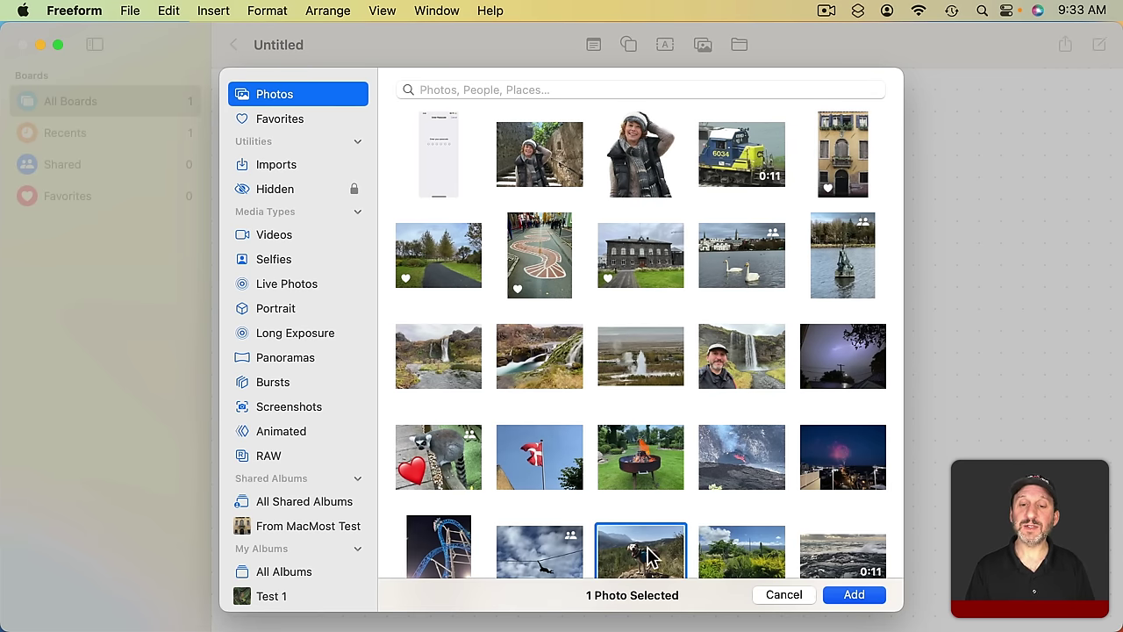
pyautogui.click(832, 597)
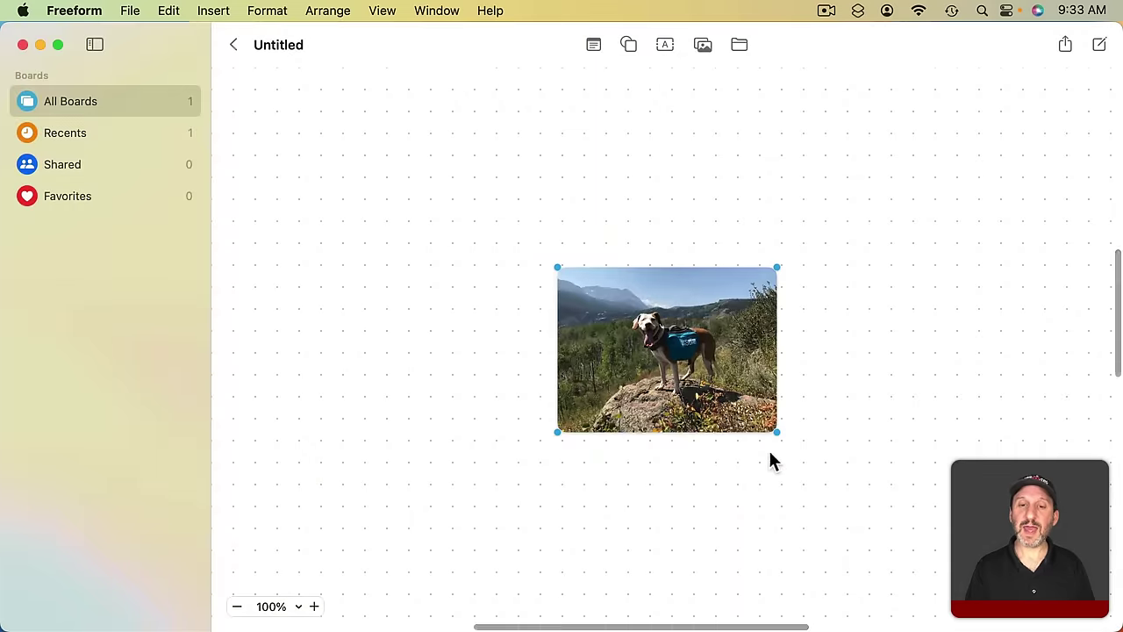
pyautogui.moveTo(695, 382); pyautogui.dragTo(599, 281)
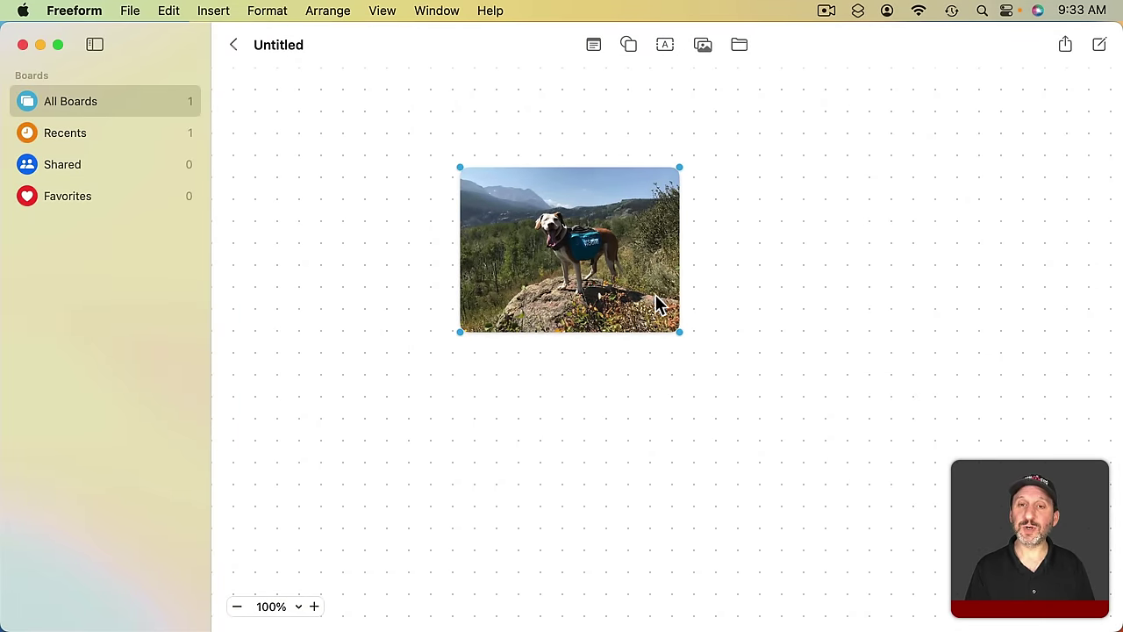
# Turn off the photo's shadow and scale the photo within the crop frame around the dog
pyautogui.click(264, 10)
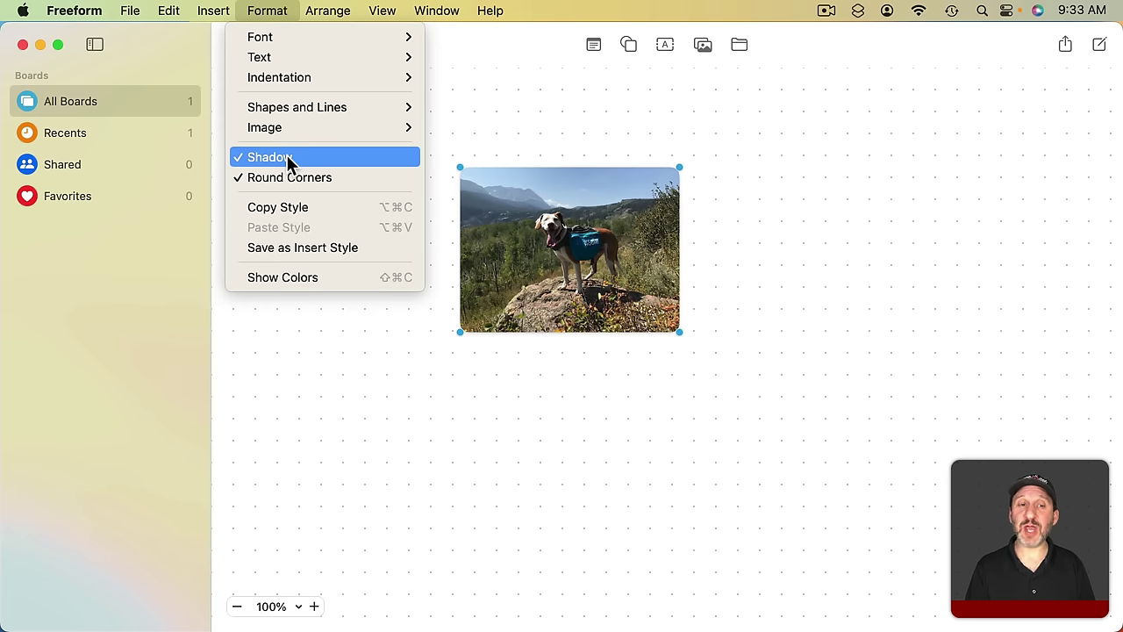
pyautogui.click(389, 162)
pyautogui.click(621, 288)
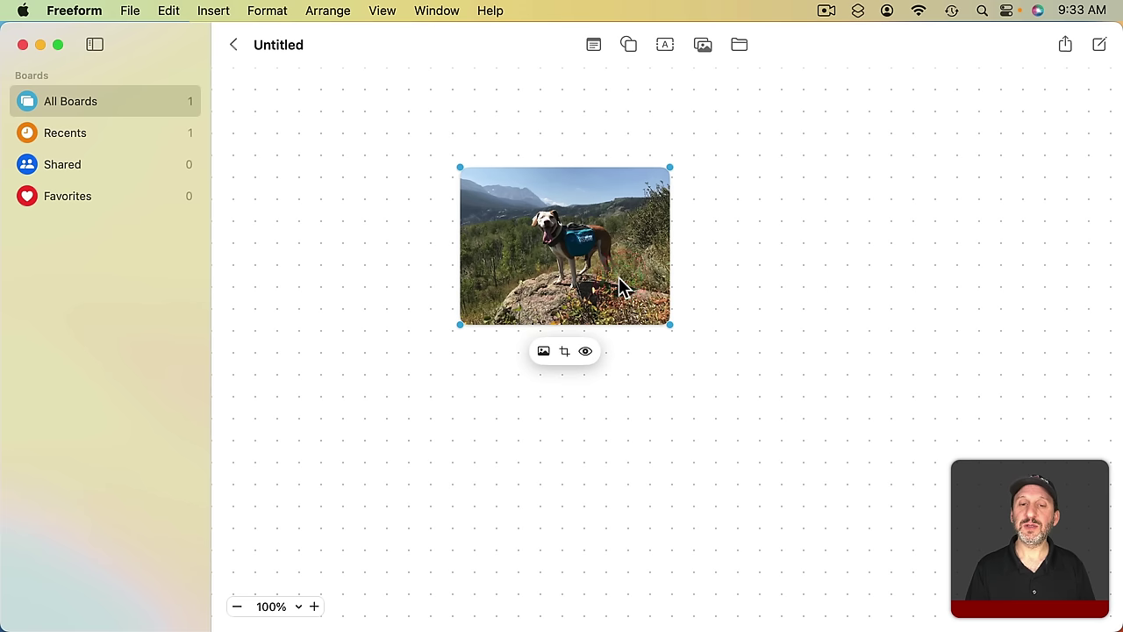
pyautogui.click(565, 353)
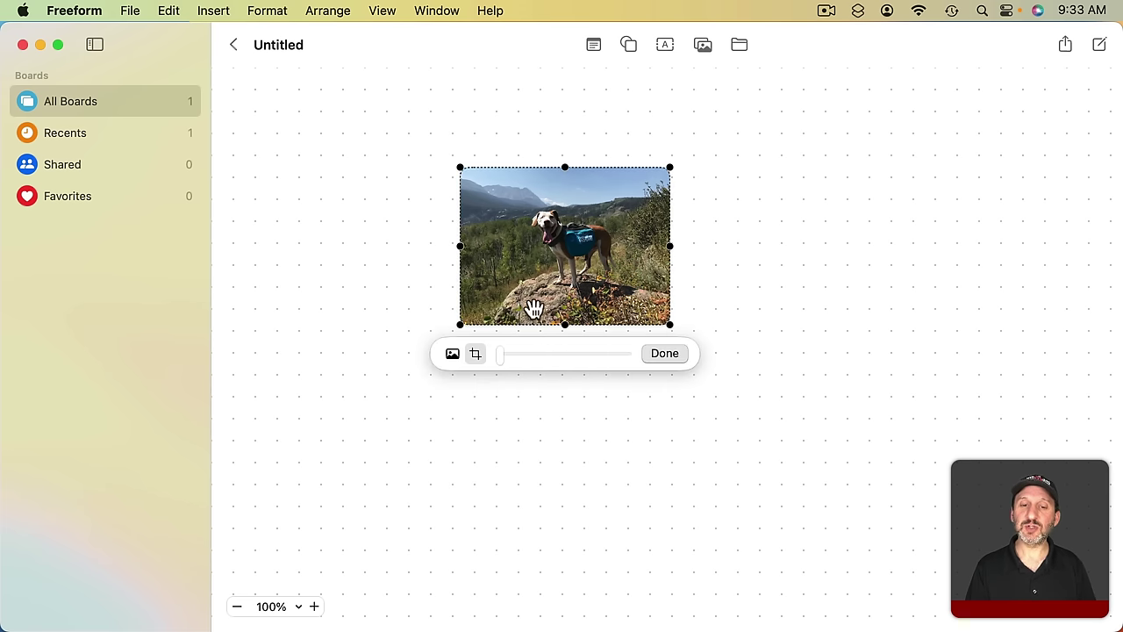
pyautogui.moveTo(502, 353); pyautogui.dragTo(542, 355)
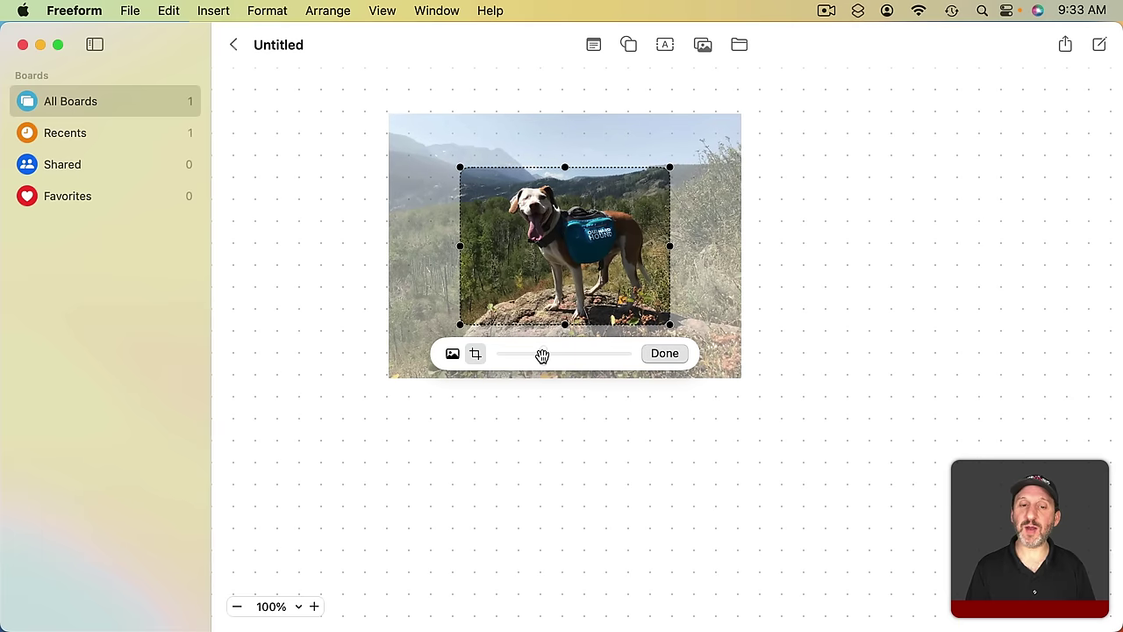
pyautogui.click(452, 353)
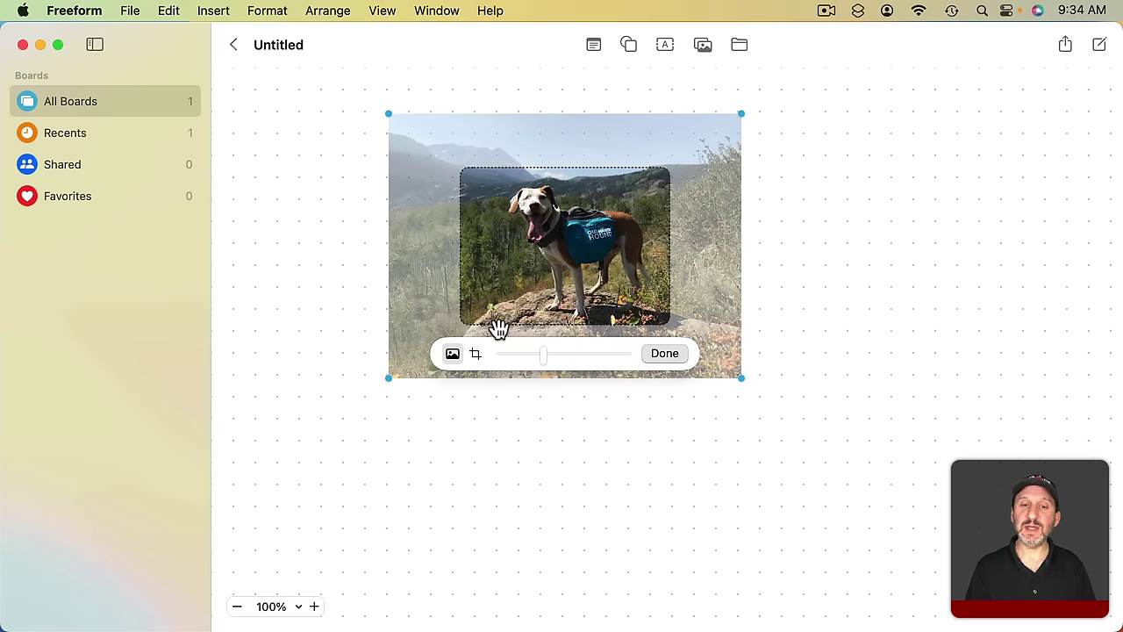
pyautogui.moveTo(541, 350)
pyautogui.mouseDown()
pyautogui.moveTo(530, 351)
pyautogui.moveTo(539, 353)
pyautogui.mouseUp()
# Apply the crop, enlarge the photo slightly and move it toward the upper left
pyautogui.click(664, 353)
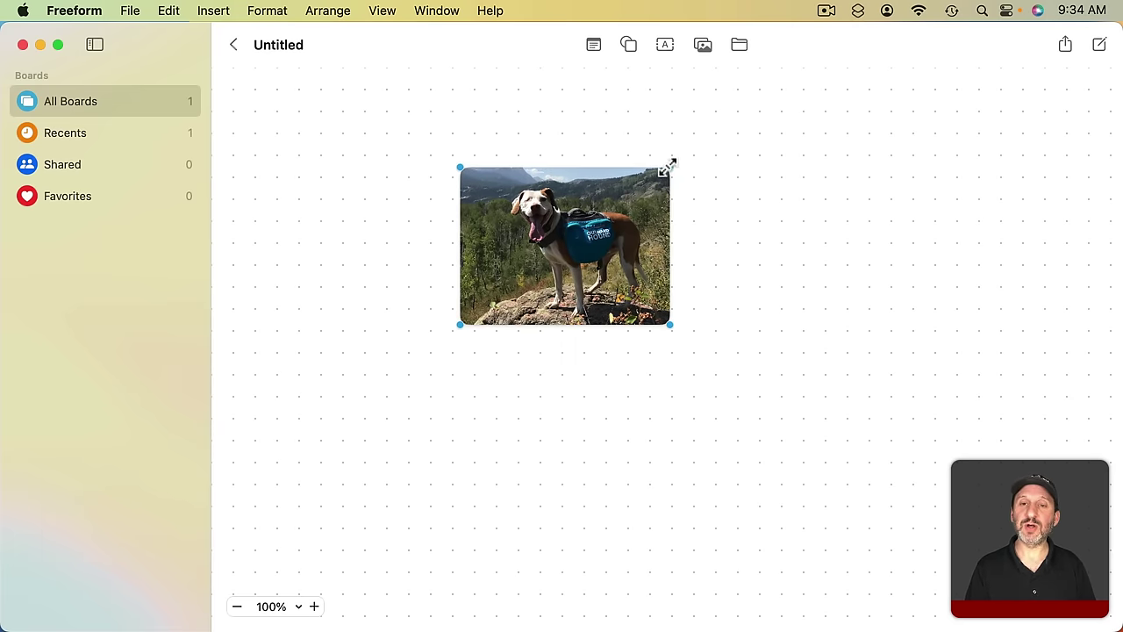
pyautogui.moveTo(669, 167); pyautogui.dragTo(644, 135)
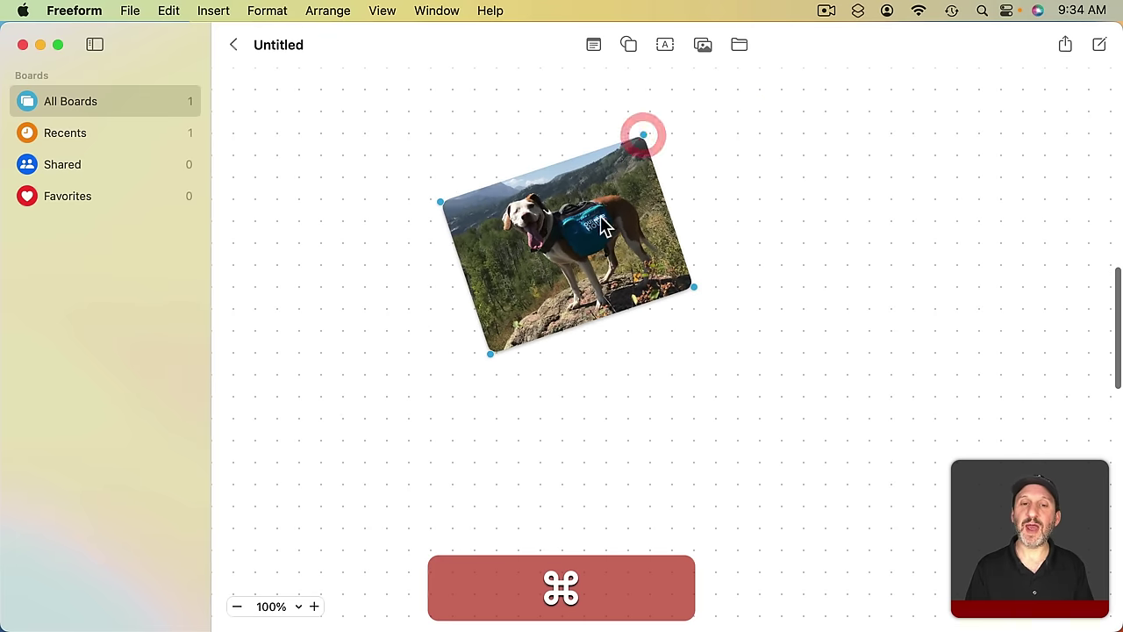
pyautogui.moveTo(603, 227); pyautogui.dragTo(421, 202)
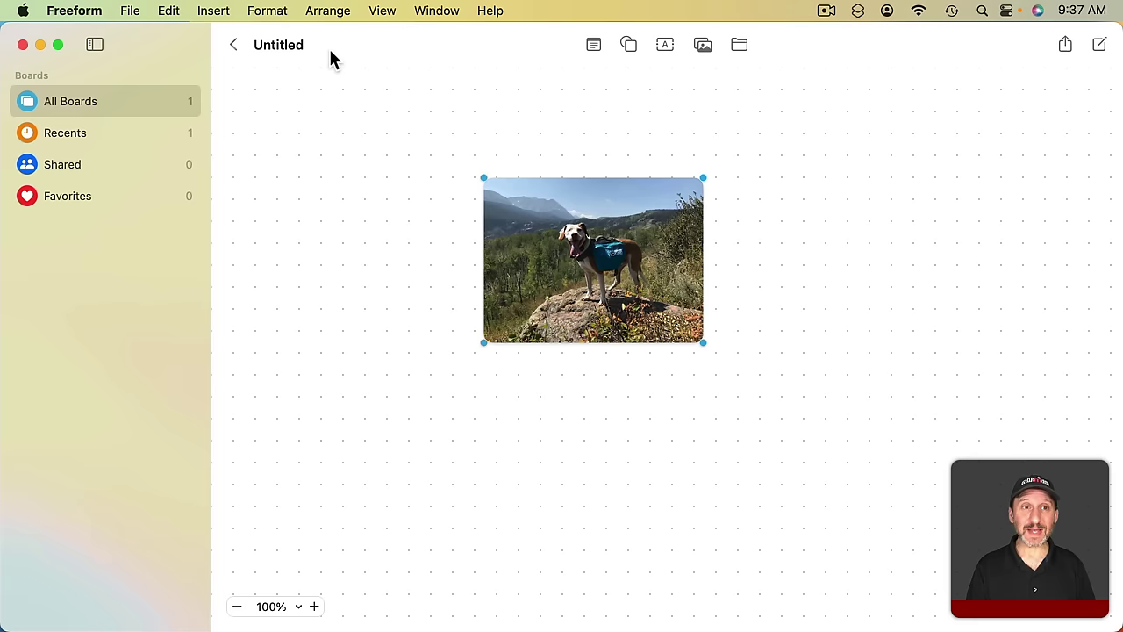
# Mask the dog photo with an Oval shape, then bring up the media insert choices
pyautogui.click(270, 11)
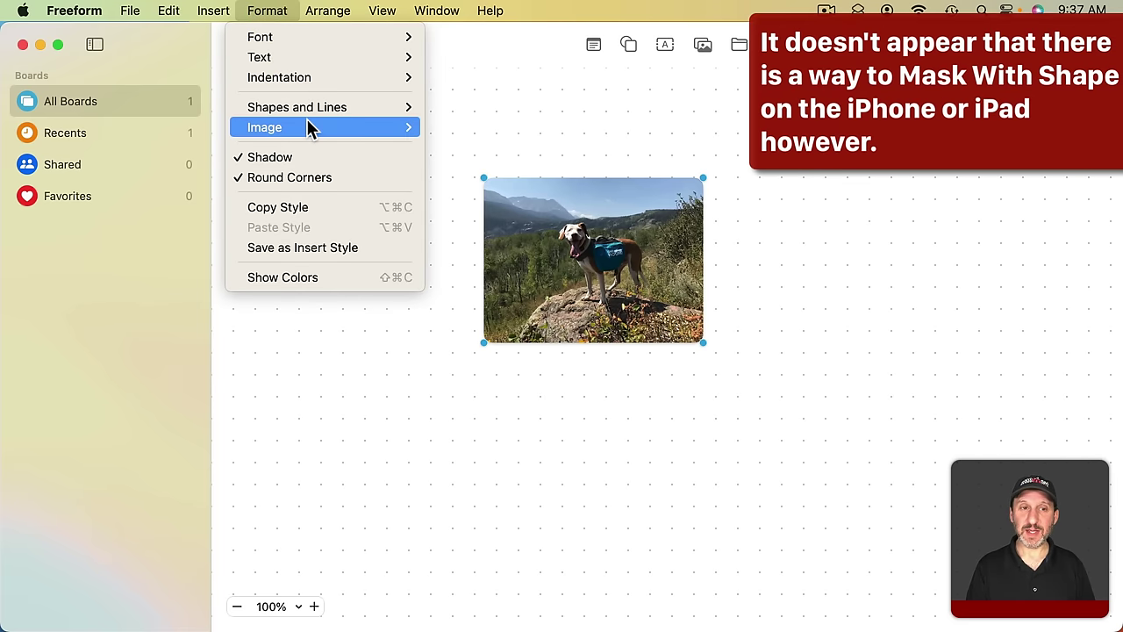
pyautogui.moveTo(312, 128)
pyautogui.moveTo(462, 165)
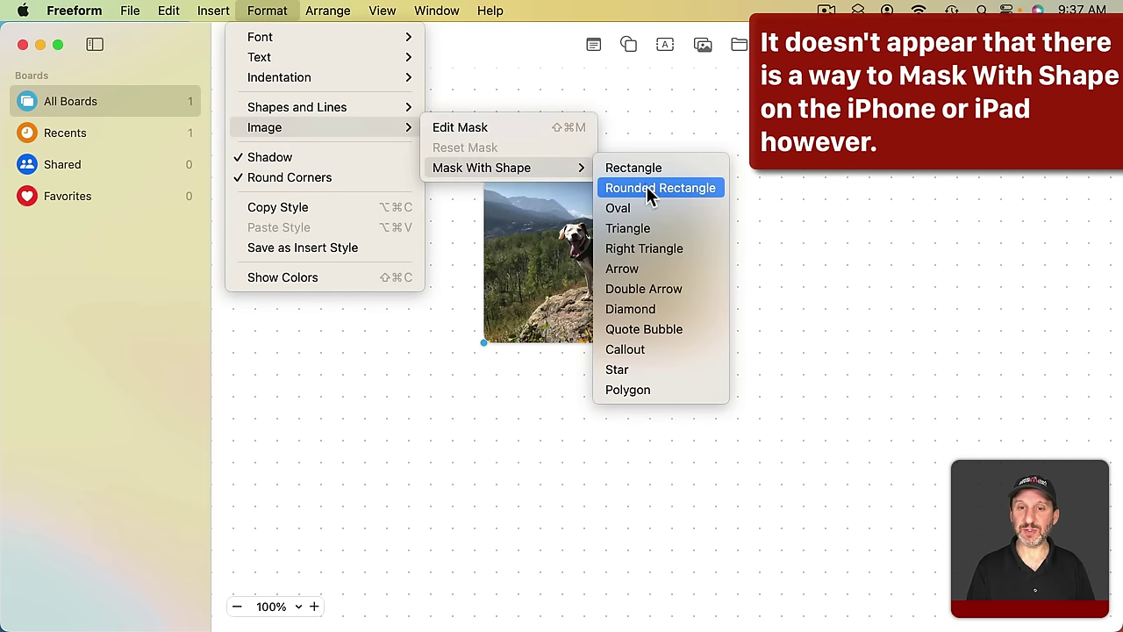
pyautogui.click(643, 209)
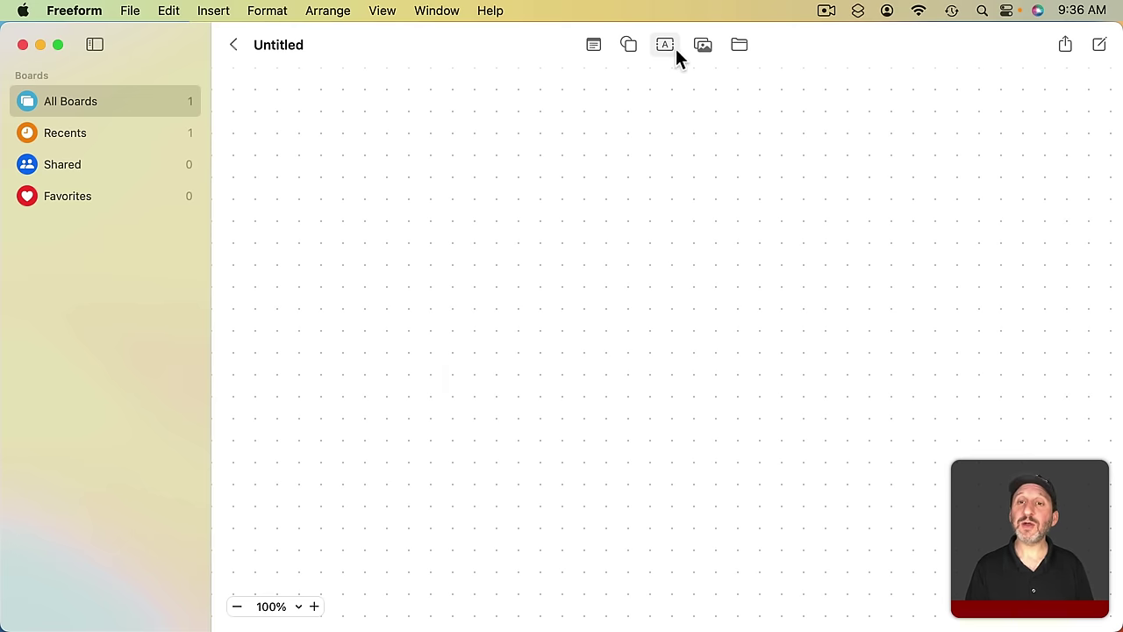
pyautogui.click(703, 44)
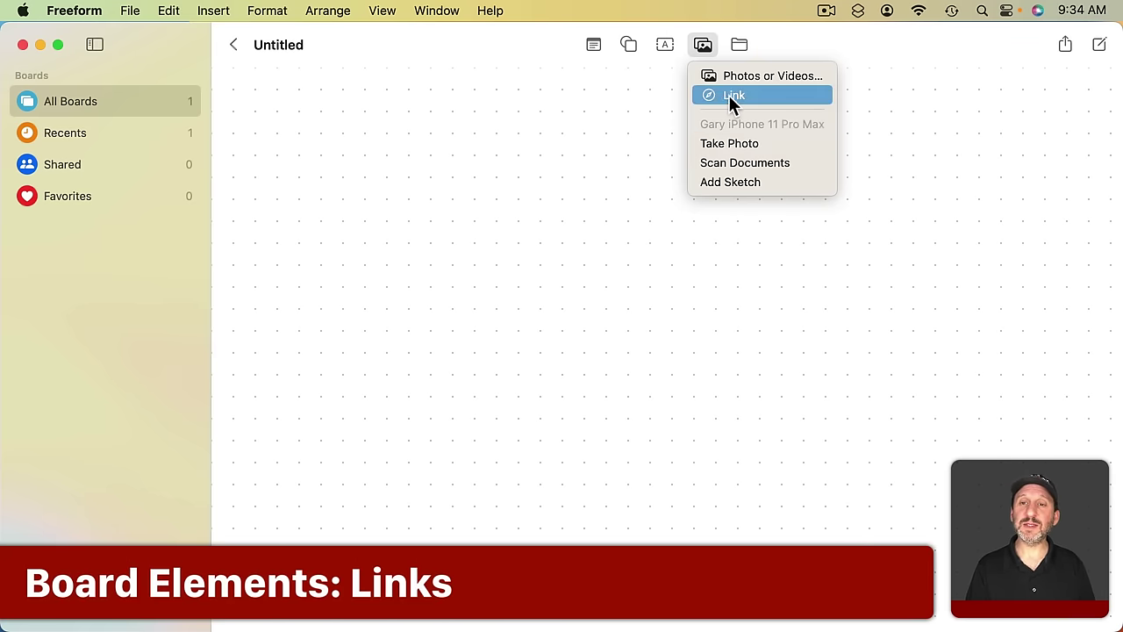
# Add a macmost.com link card and move it to the board's upper left
pyautogui.click(730, 97)
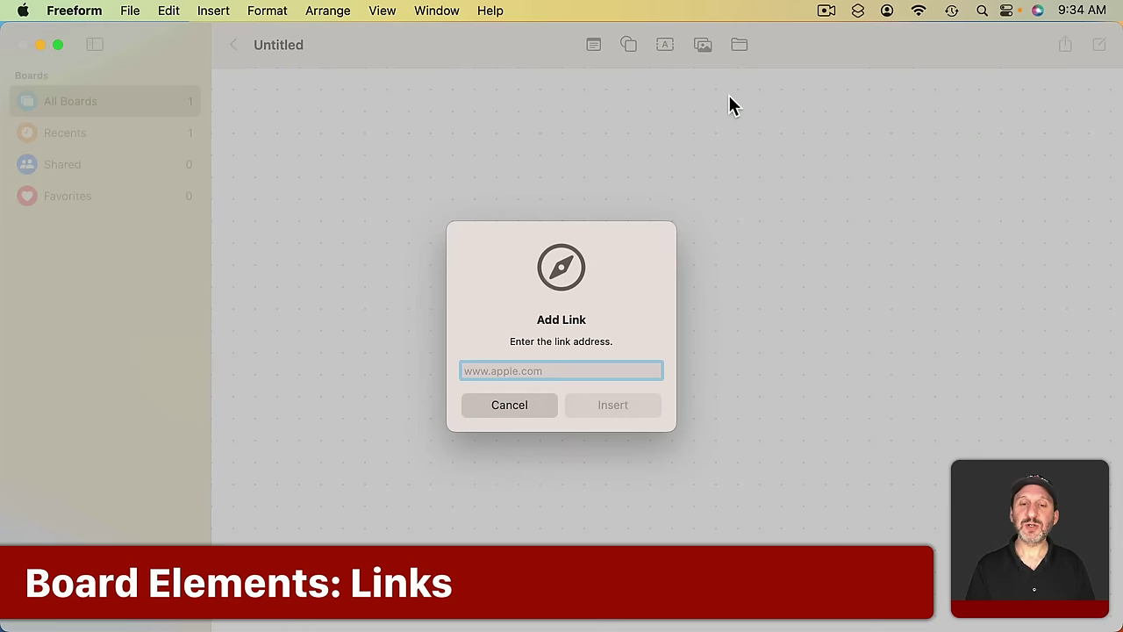
pyautogui.write('macmost.c')
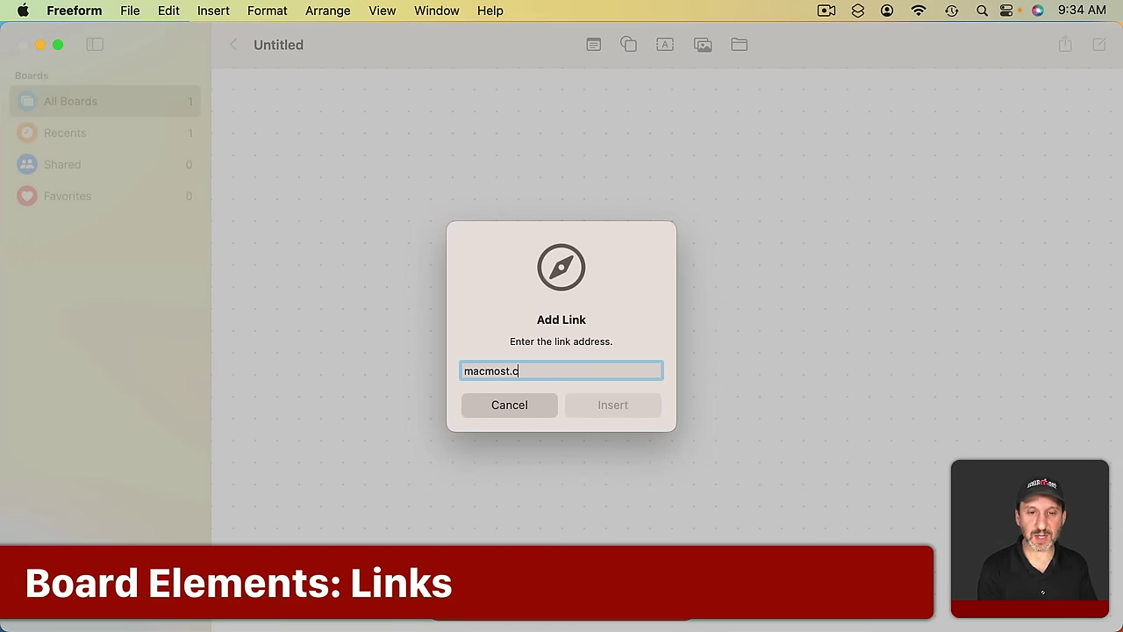
pyautogui.write('om')
pyautogui.press('Return')
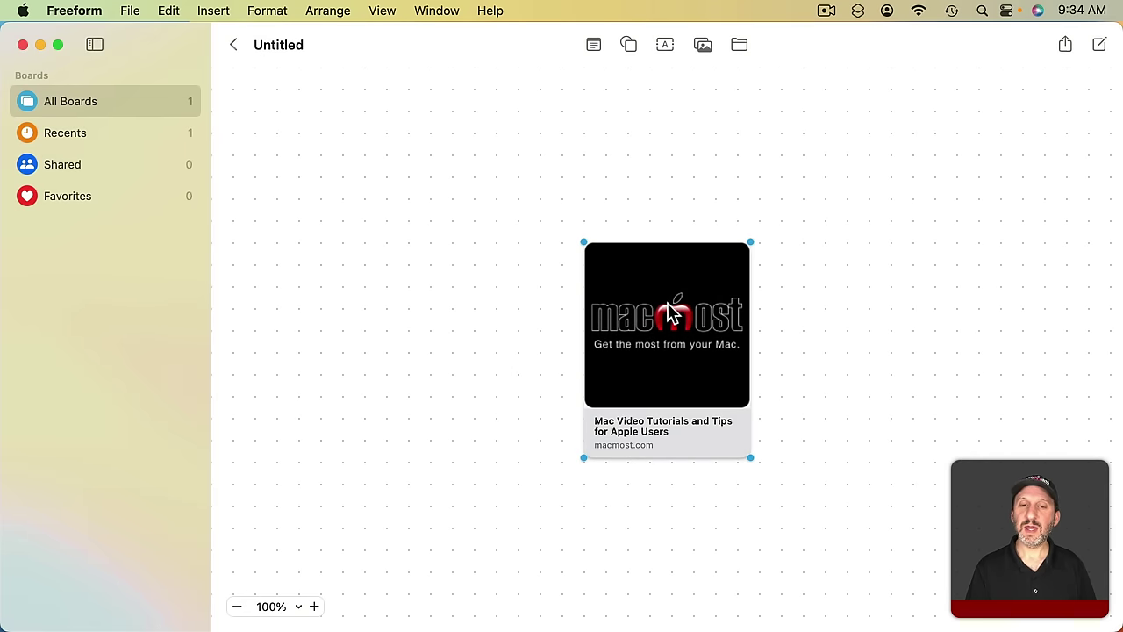
pyautogui.moveTo(688, 269); pyautogui.dragTo(478, 132)
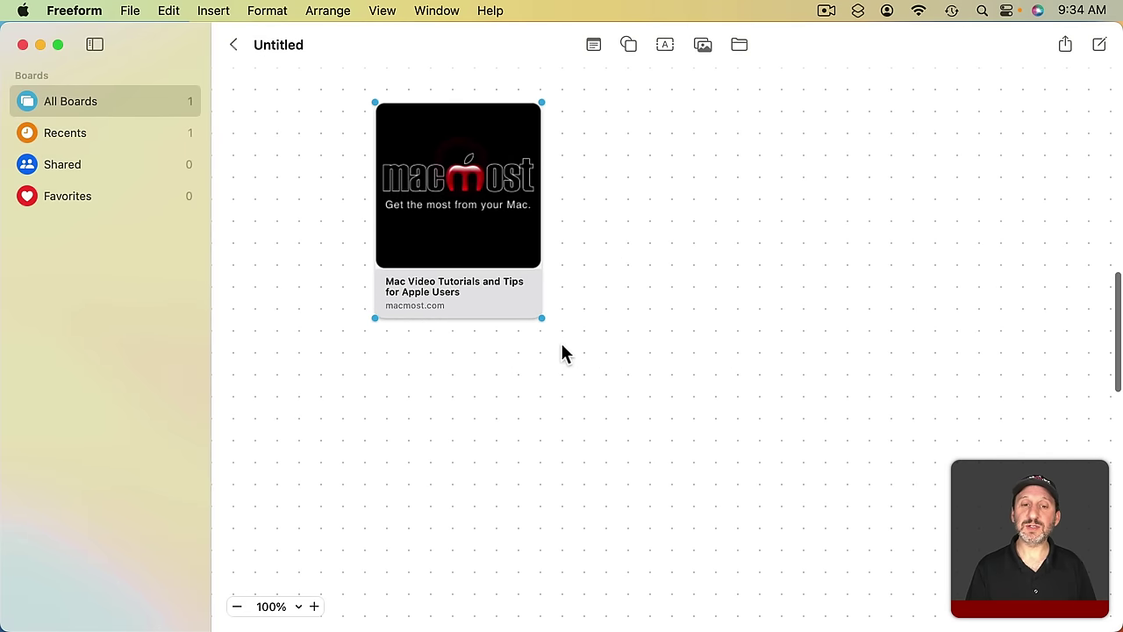
pyautogui.moveTo(544, 323); pyautogui.dragTo(534, 235)
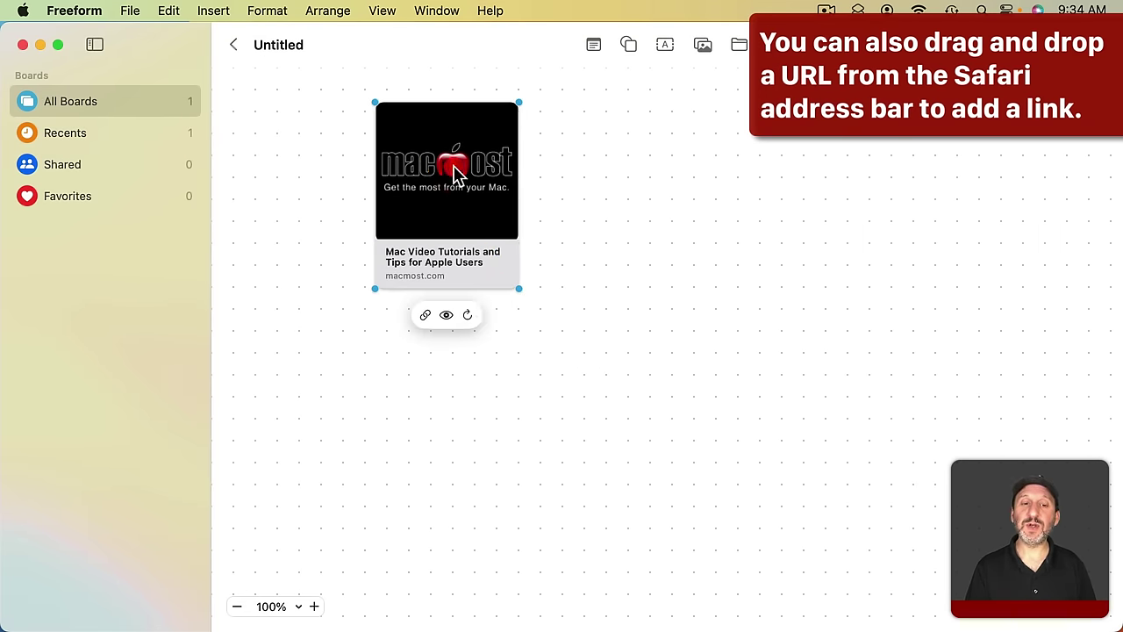
# Preview the linked site, then turn off Constrain Proportions and stretch the card wider and shorter
pyautogui.click(425, 316)
pyautogui.click(430, 317)
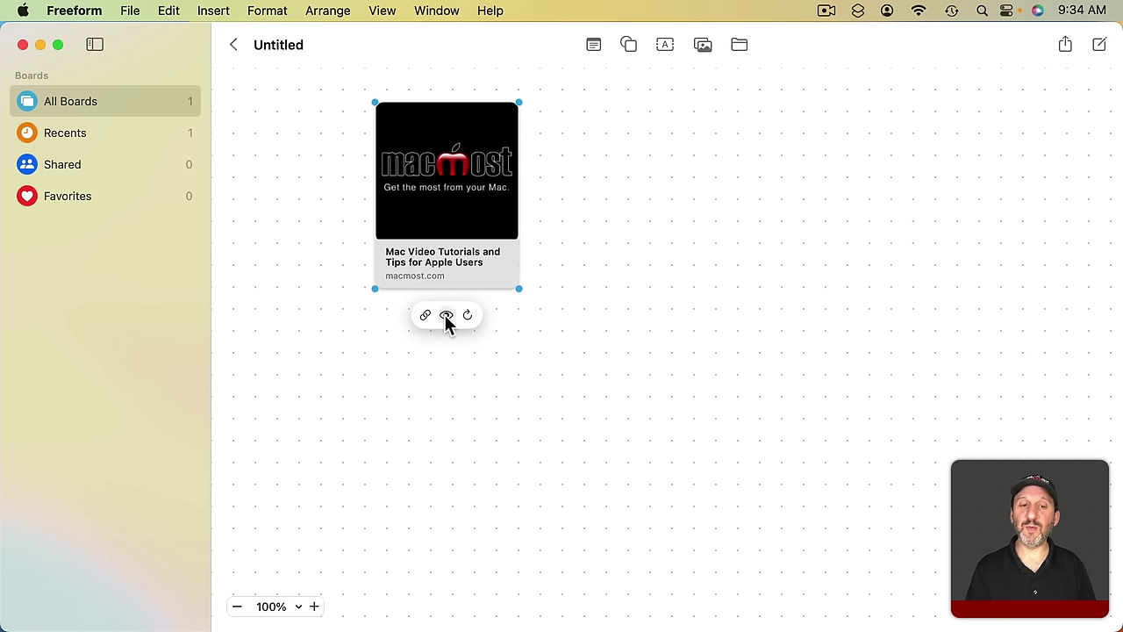
pyautogui.click(445, 316)
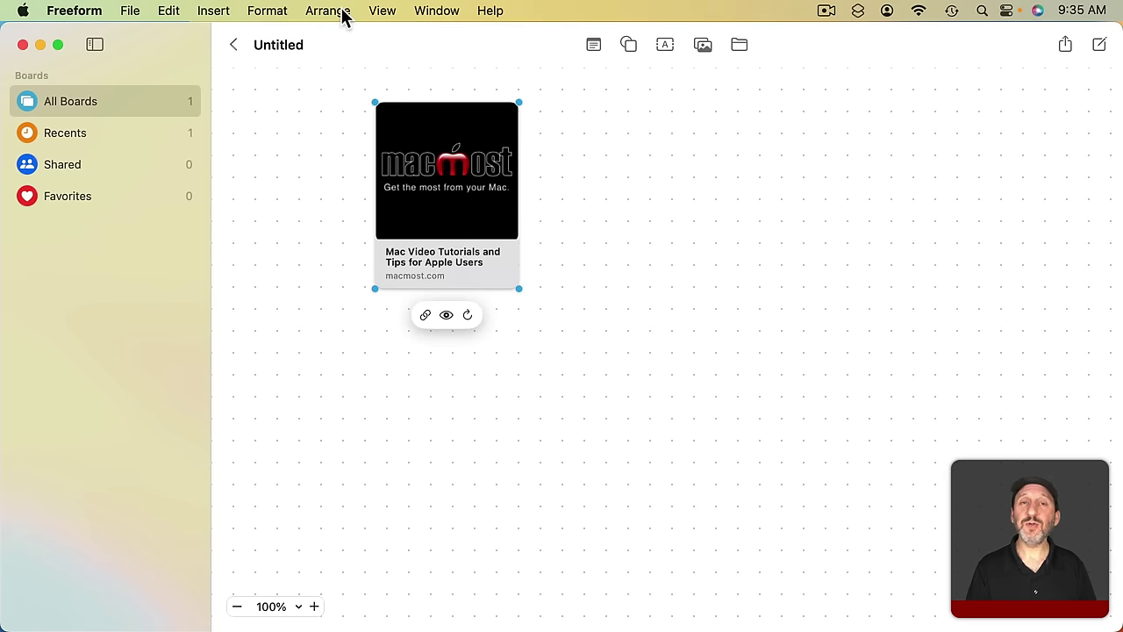
pyautogui.click(341, 12)
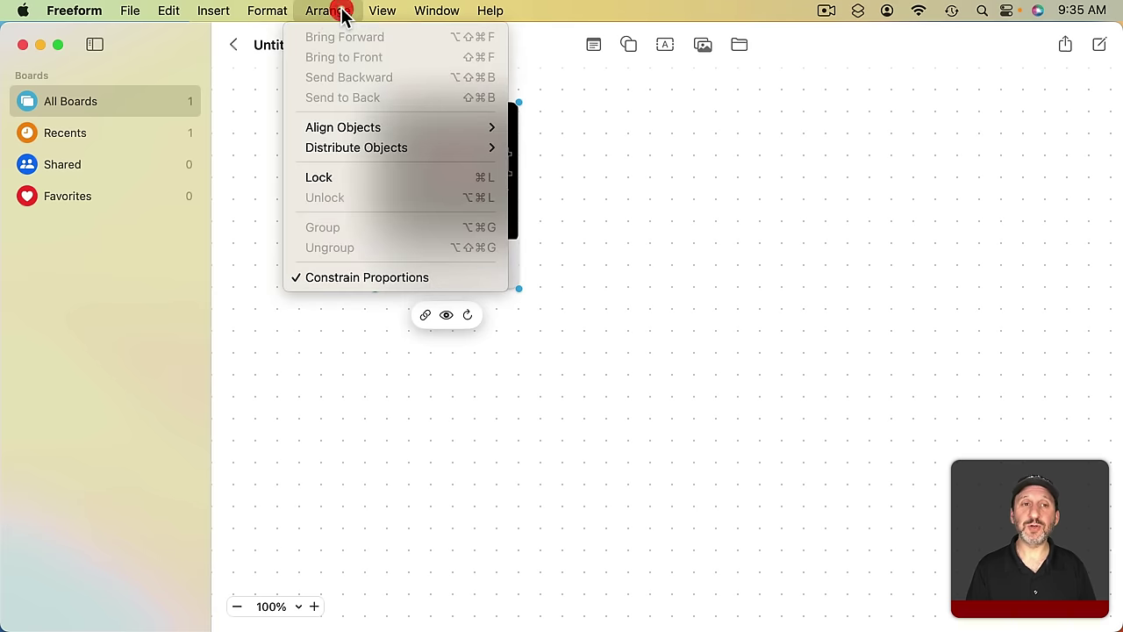
pyautogui.click(365, 277)
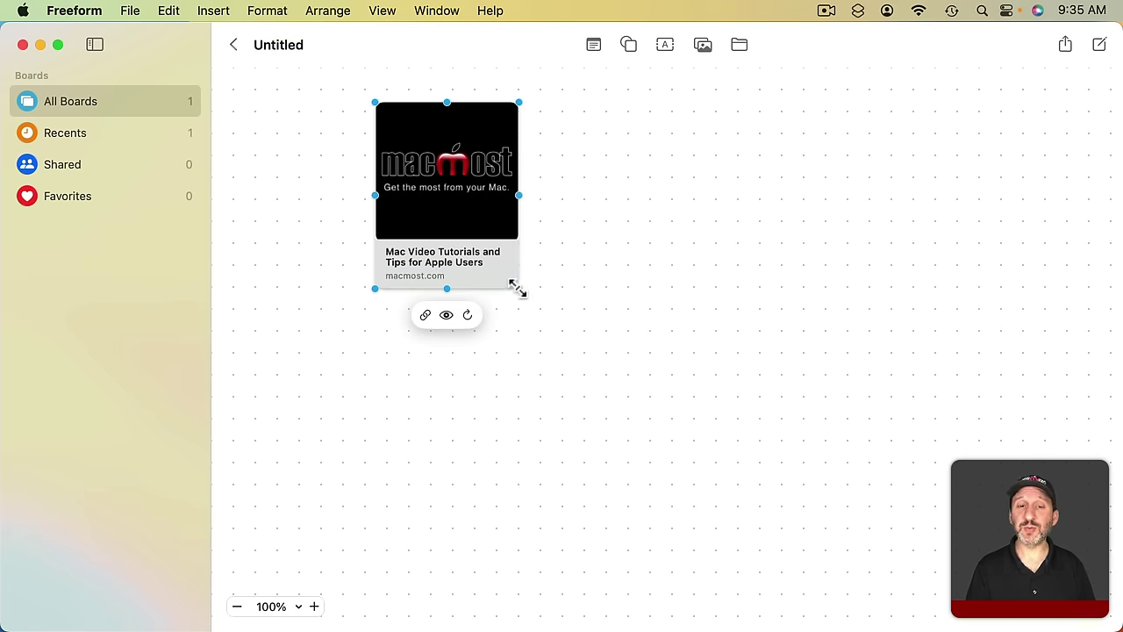
pyautogui.moveTo(518, 289); pyautogui.dragTo(604, 254)
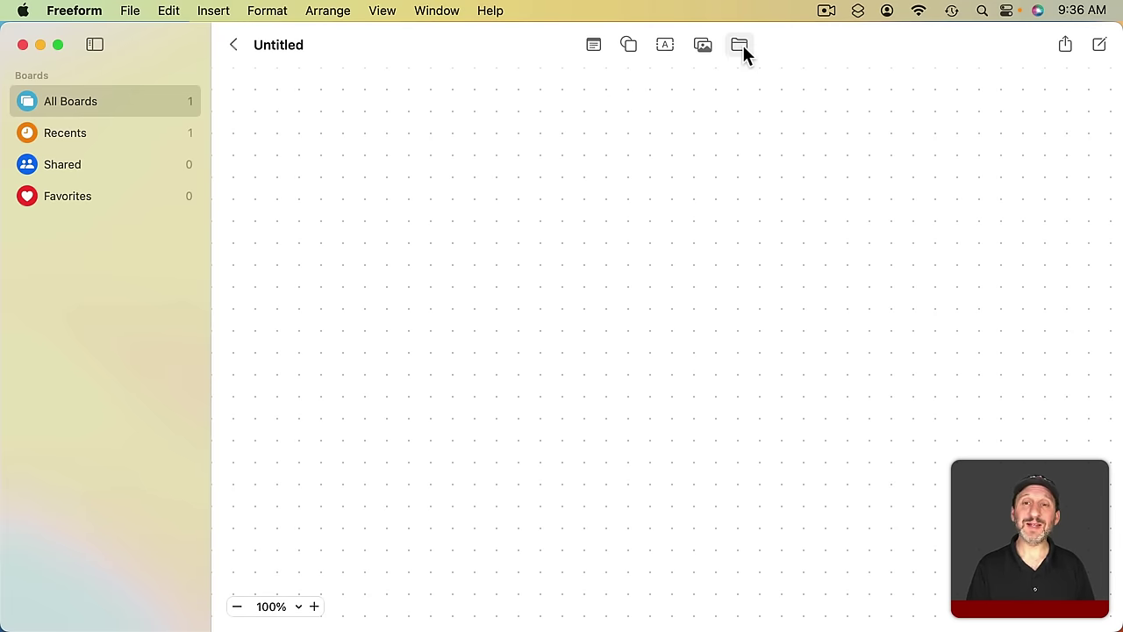
# Insert Clips.pages from the Desktop as a file card and shrink it slightly
pyautogui.click(742, 46)
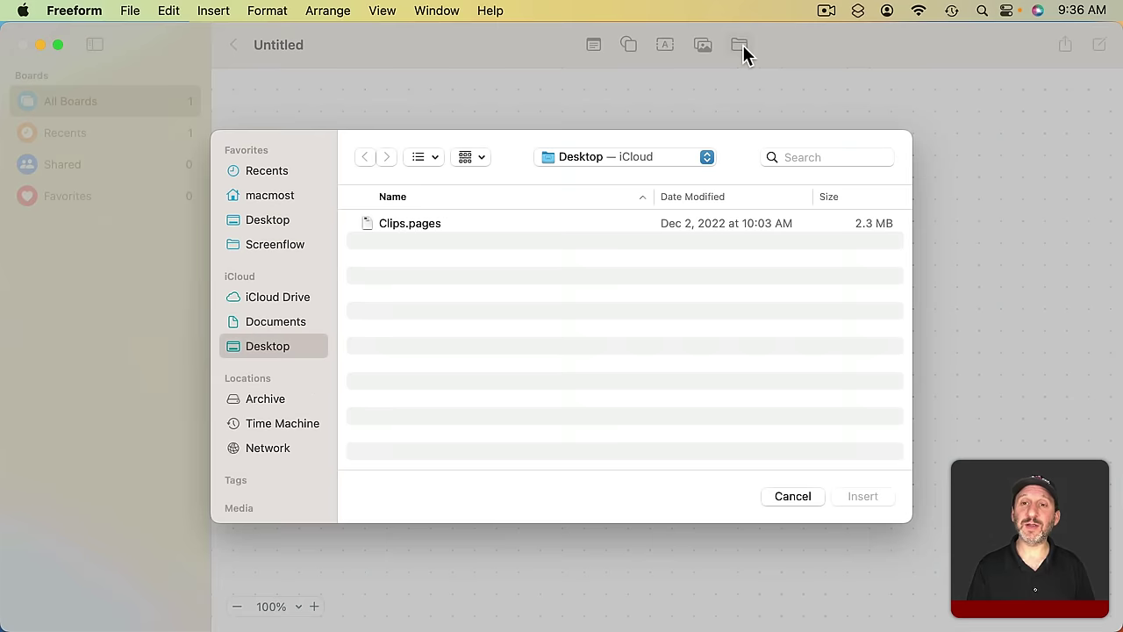
pyautogui.click(394, 224)
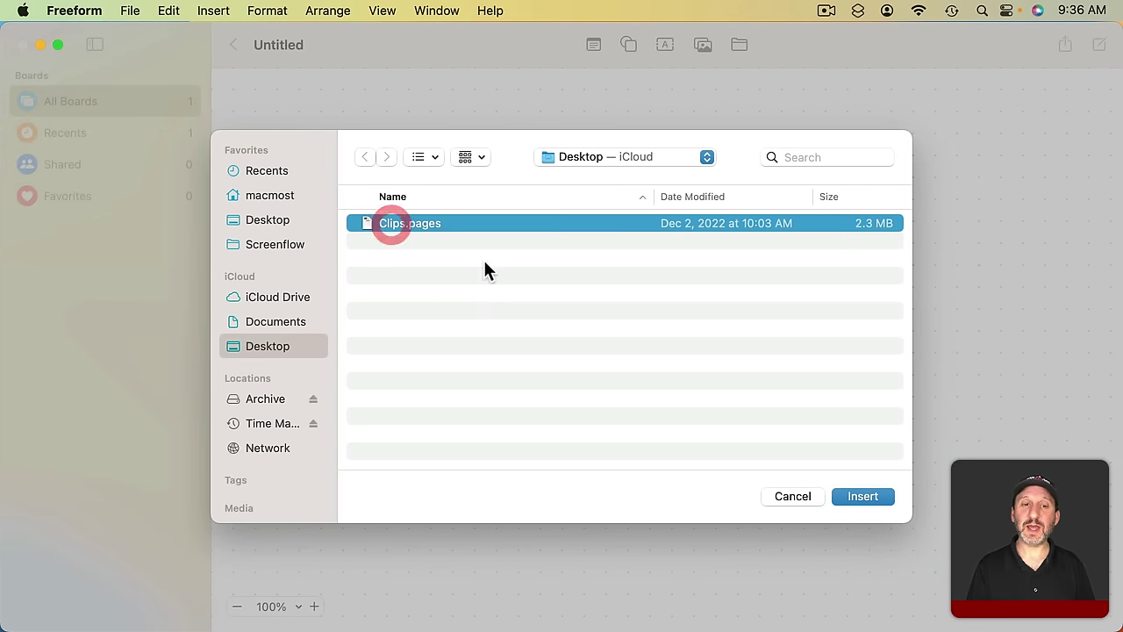
pyautogui.click(860, 497)
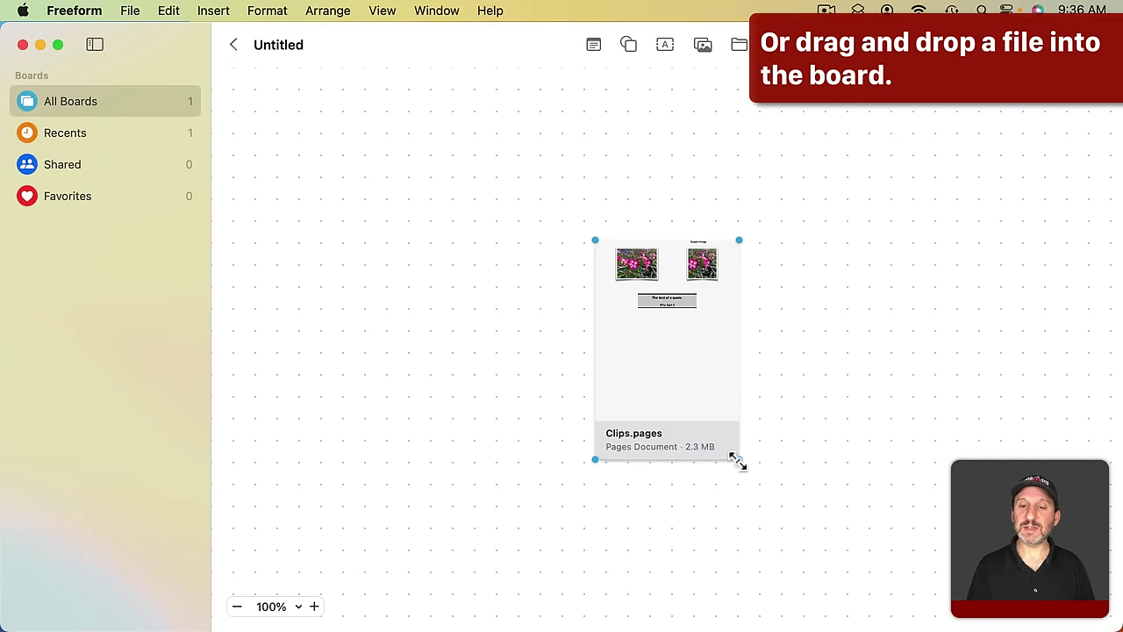
pyautogui.moveTo(737, 463); pyautogui.dragTo(686, 349)
pyautogui.click(663, 374)
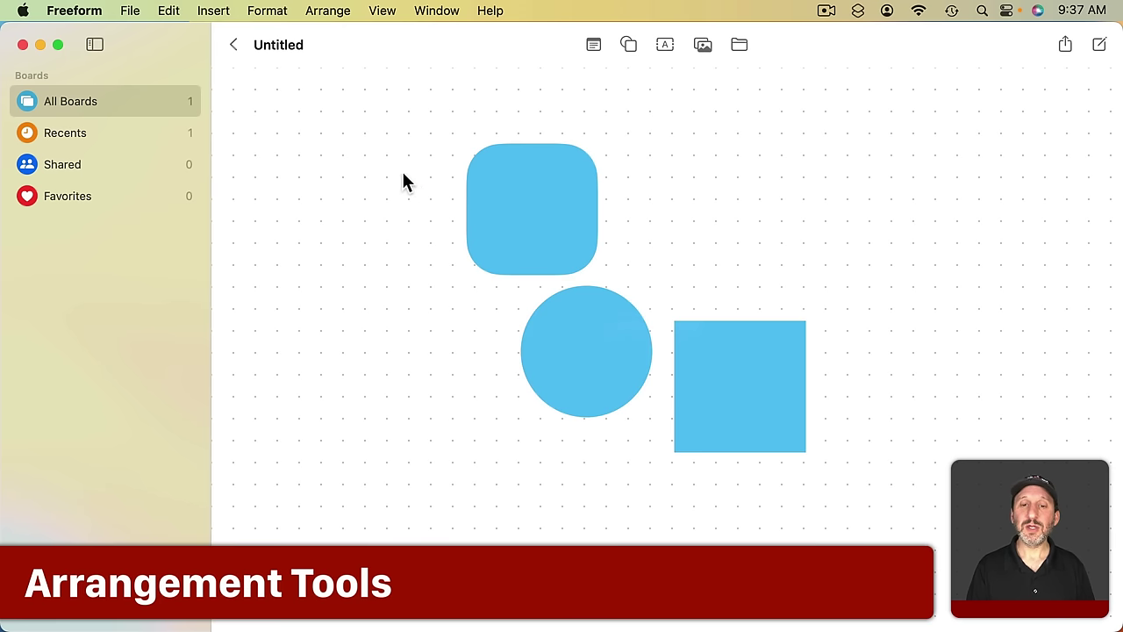
# Give the three blue shapes solid black outlines
pyautogui.moveTo(397, 169); pyautogui.dragTo(821, 487)
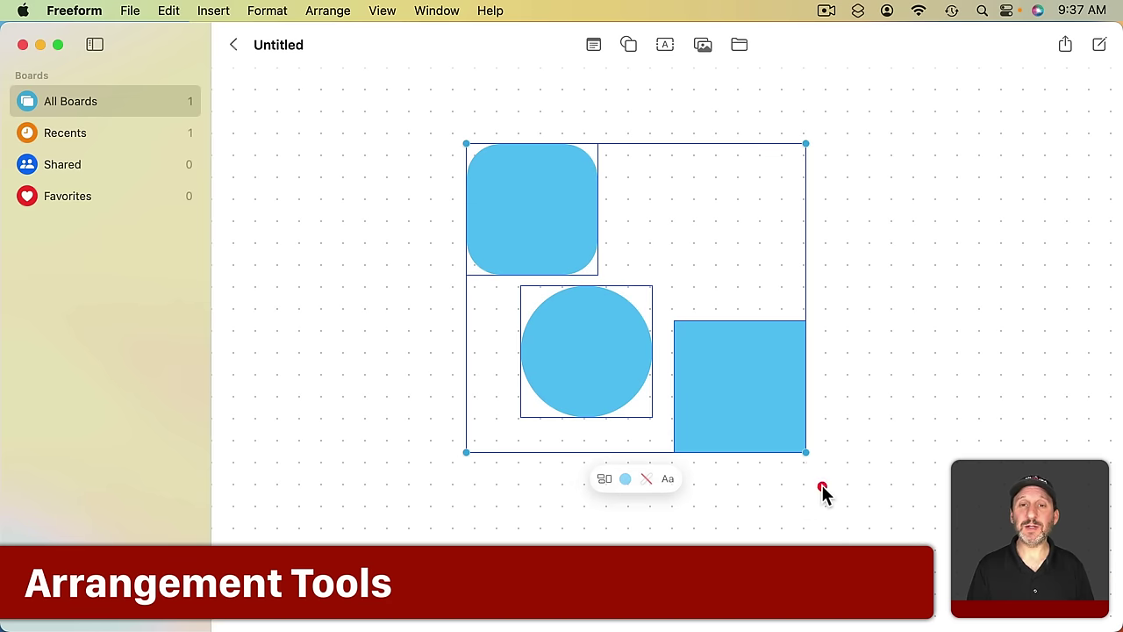
pyautogui.click(639, 475)
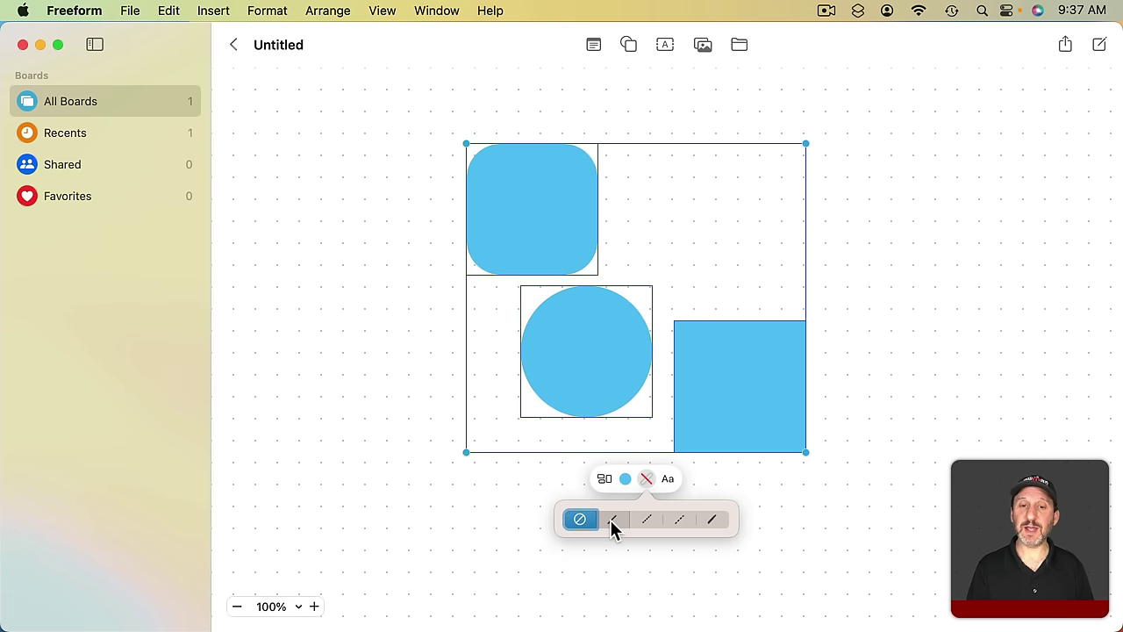
pyautogui.click(612, 520)
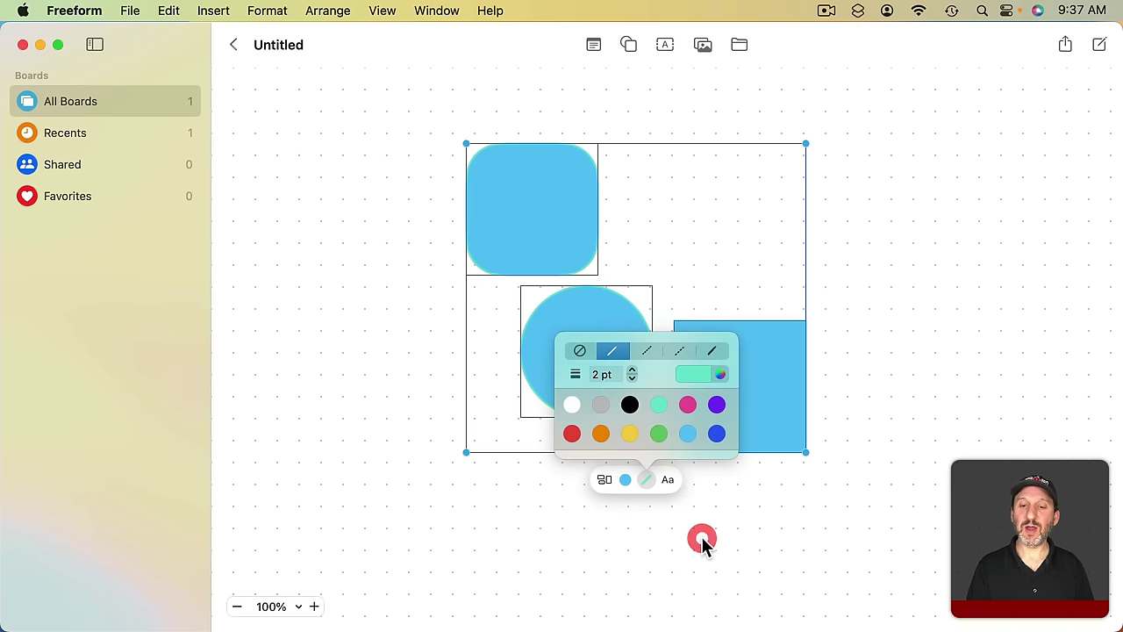
pyautogui.click(629, 404)
pyautogui.click(398, 307)
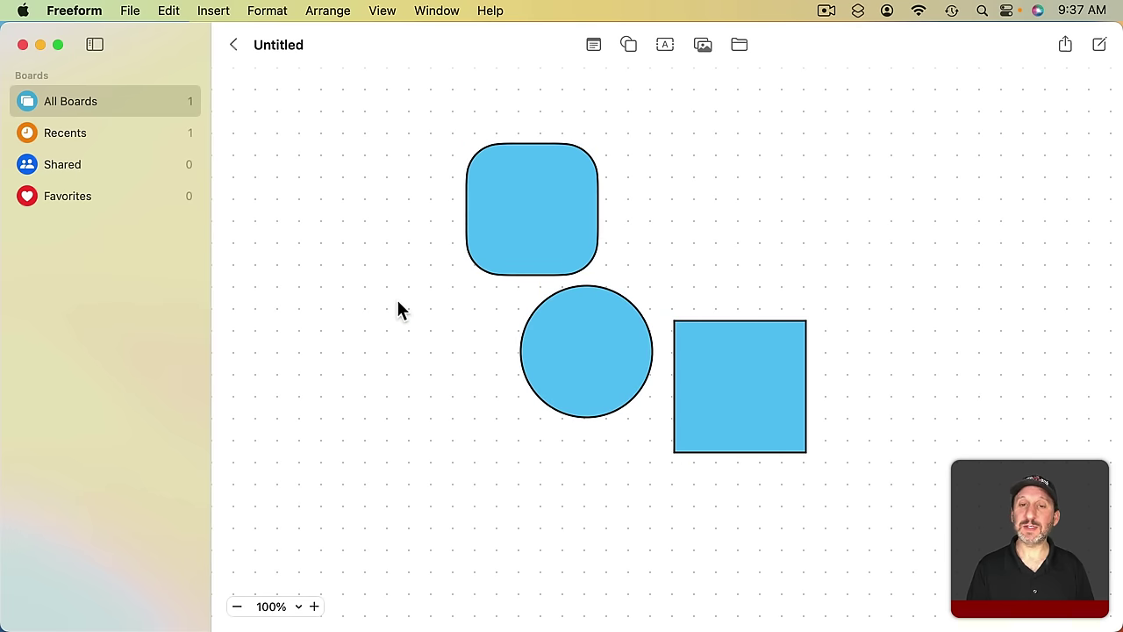
# Reselect the three shapes, try aligning their vertical centres, then undo it
pyautogui.moveTo(374, 162); pyautogui.dragTo(768, 429)
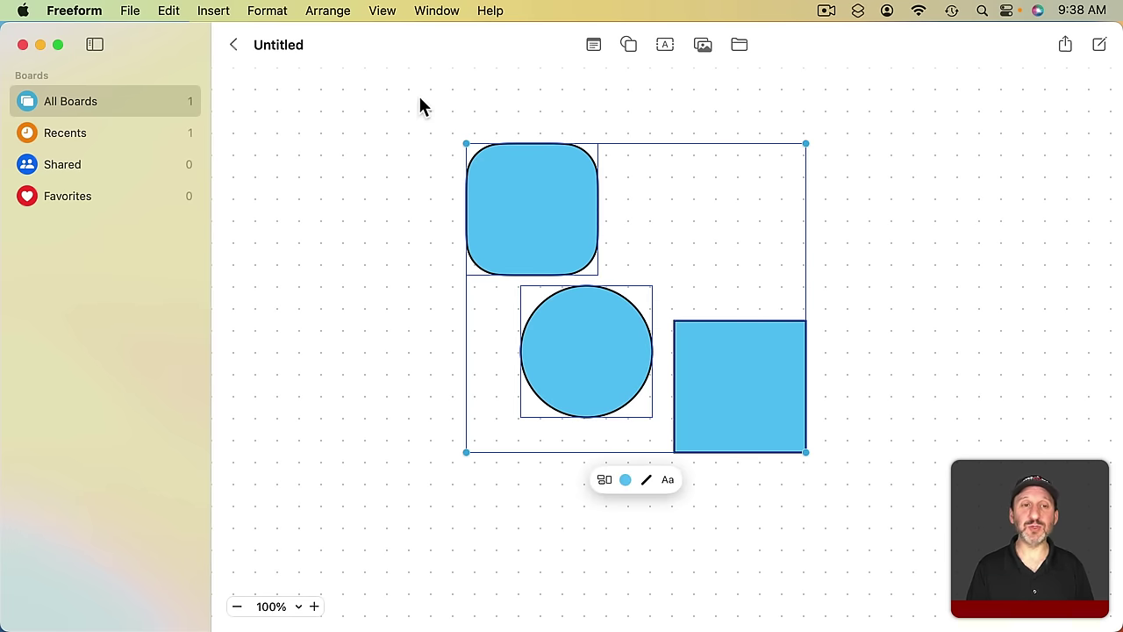
pyautogui.click(329, 11)
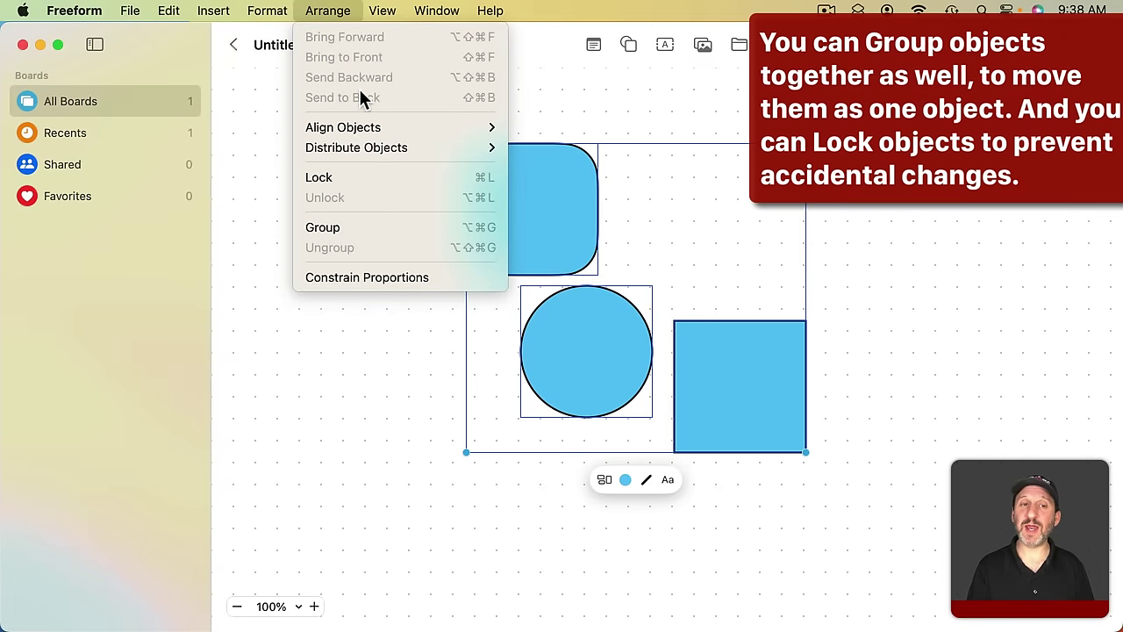
pyautogui.moveTo(366, 129)
pyautogui.click(544, 147)
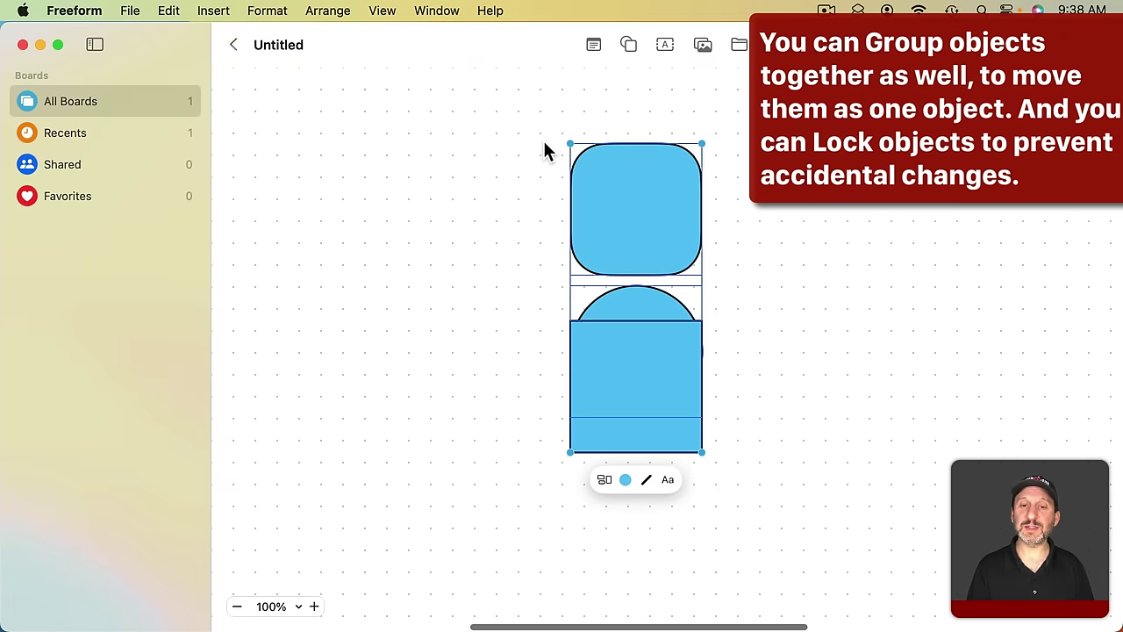
pyautogui.press('super+z')
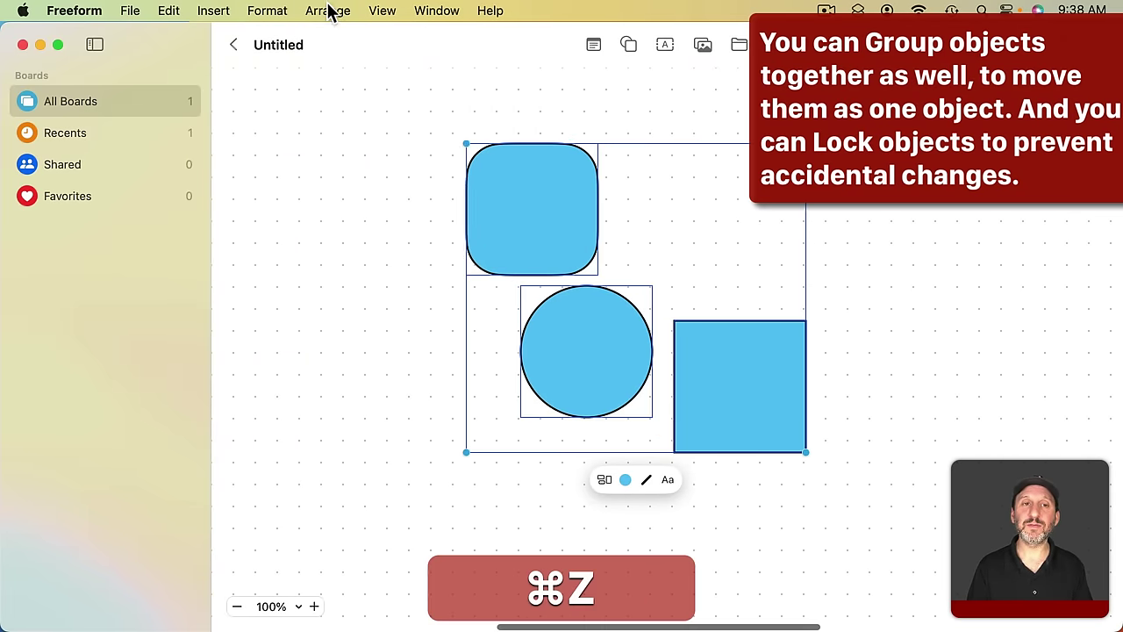
# Use Distribute Objects on the three shapes: Vertically, then Horizontally
pyautogui.click(328, 11)
pyautogui.moveTo(375, 146)
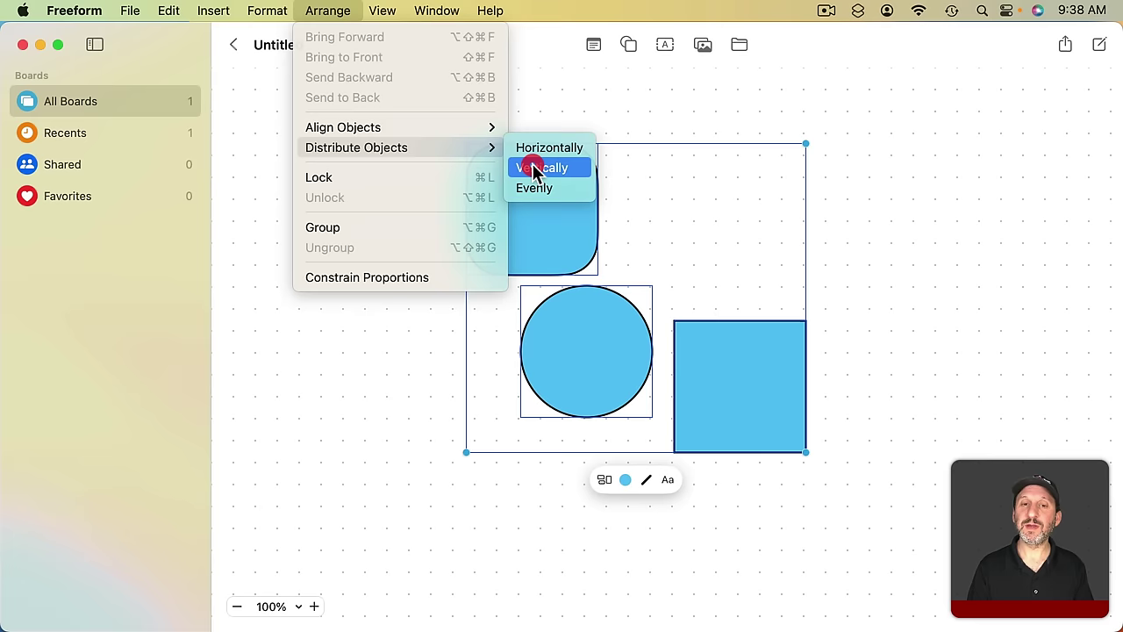
pyautogui.click(534, 168)
pyautogui.click(328, 11)
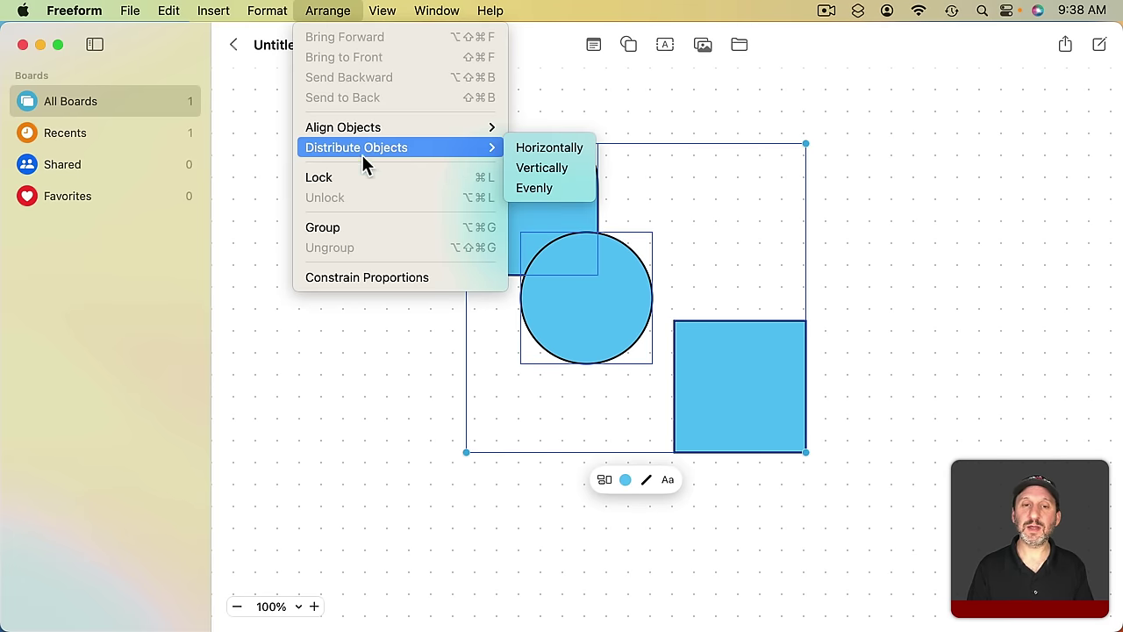
pyautogui.click(529, 148)
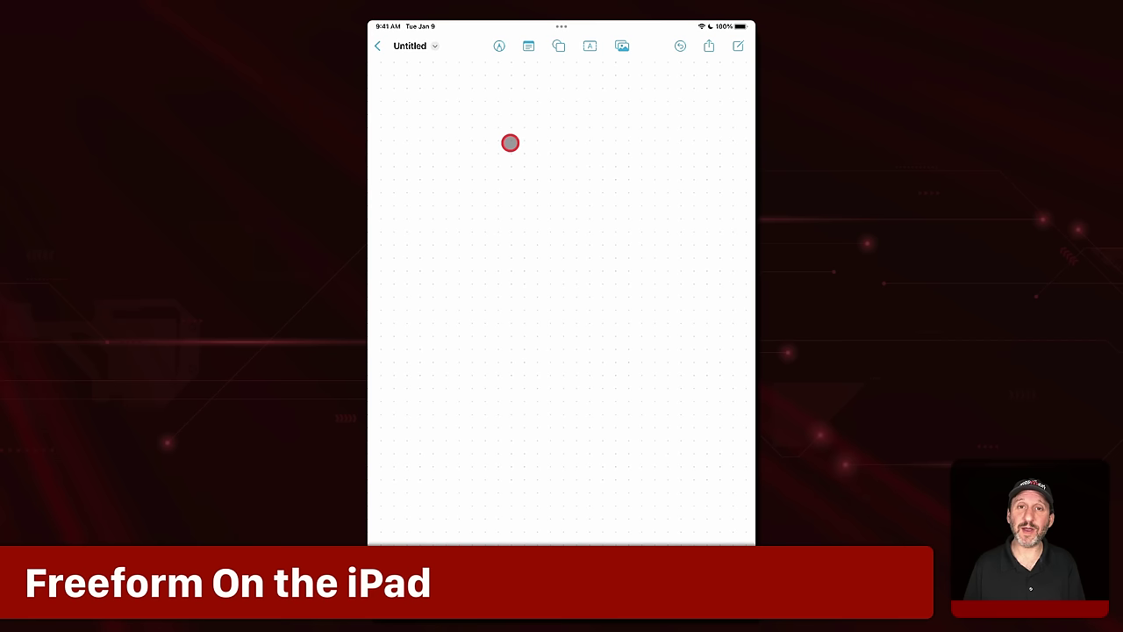
# Turn on drawing, scribble black ovals with the marker, then pick the yellow highlighter
pyautogui.click(499, 50)
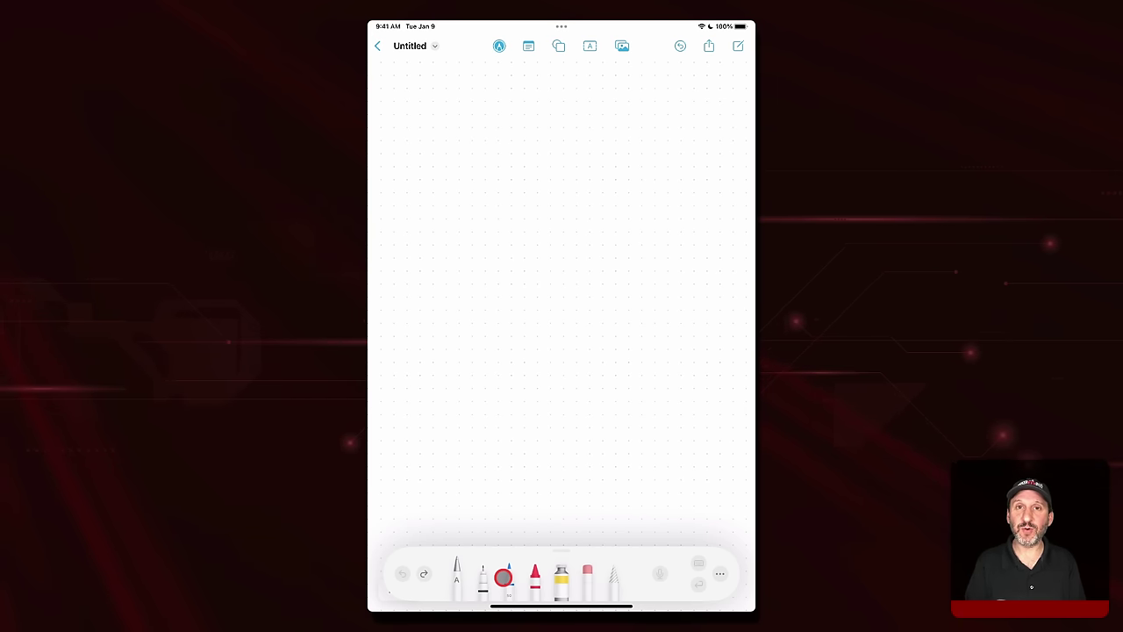
pyautogui.click(503, 576)
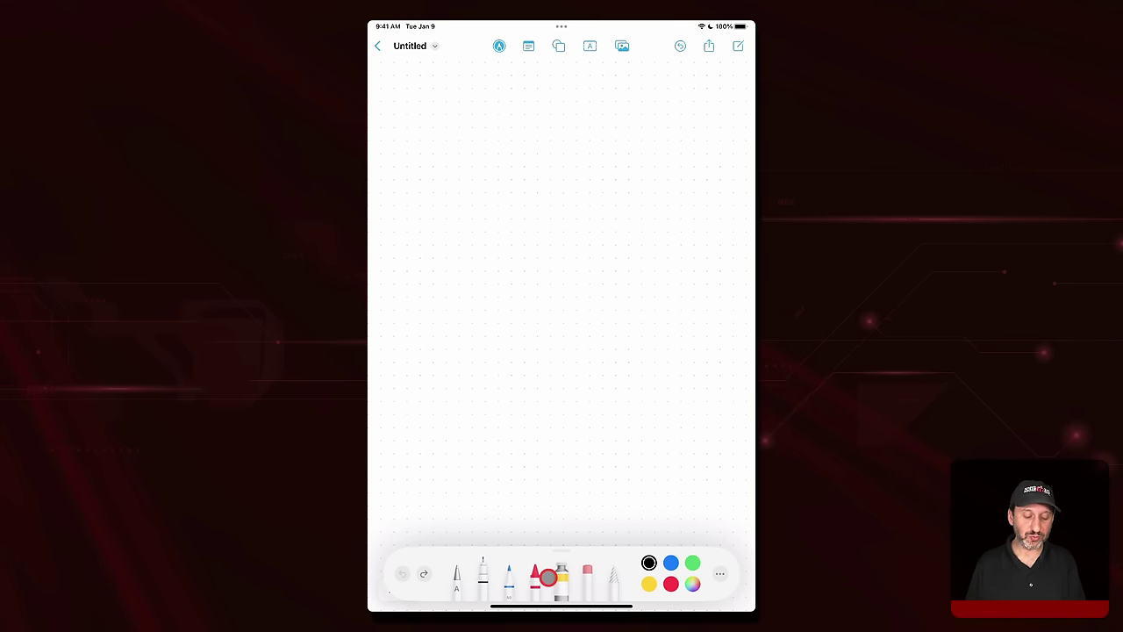
pyautogui.moveTo(579, 232)
pyautogui.mouseDown()
pyautogui.moveTo(539, 279)
pyautogui.moveTo(555, 219)
pyautogui.moveTo(588, 200)
pyautogui.moveTo(566, 325)
pyautogui.mouseUp()
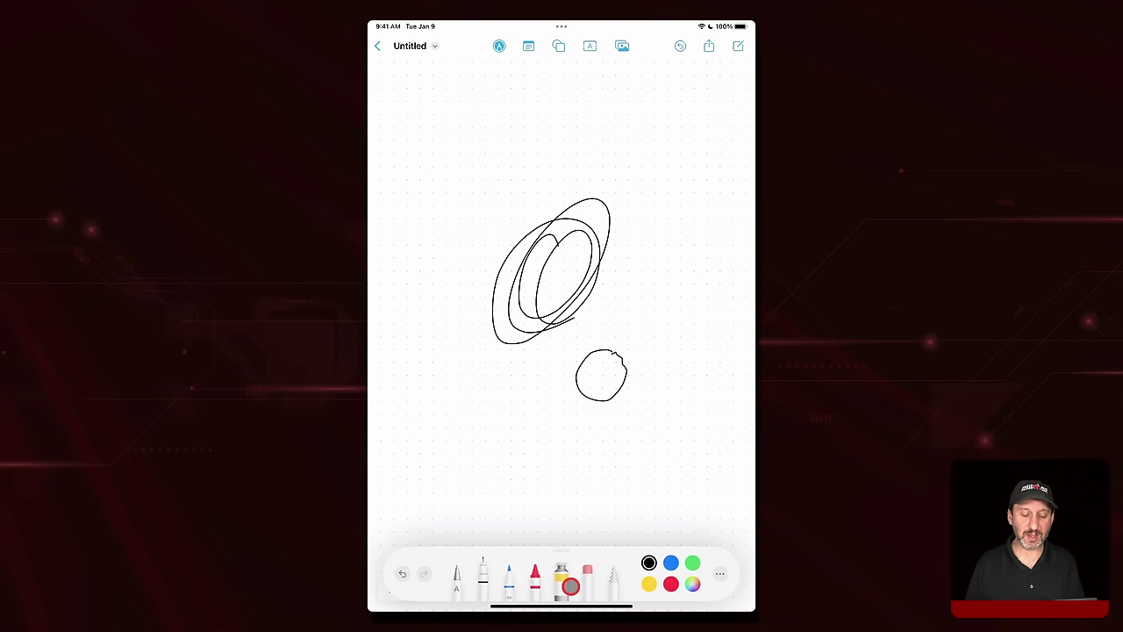
pyautogui.click(566, 581)
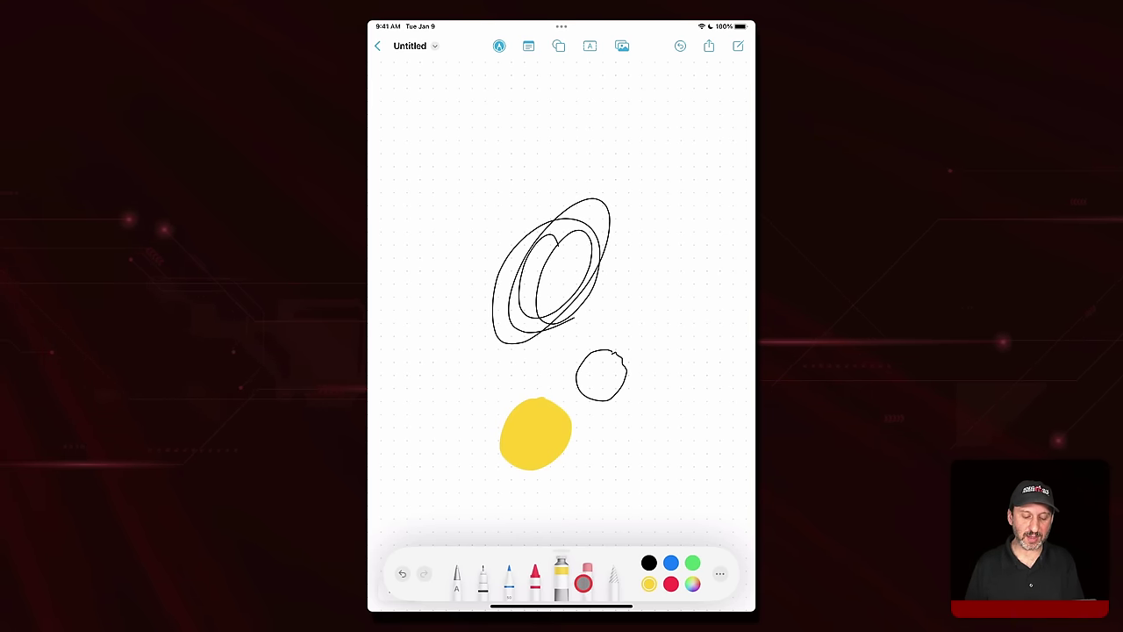
# Erase a zigzag through the yellow blob, then lasso and delete all strokes
pyautogui.click(585, 579)
pyautogui.moveTo(506, 461); pyautogui.dragTo(557, 456)
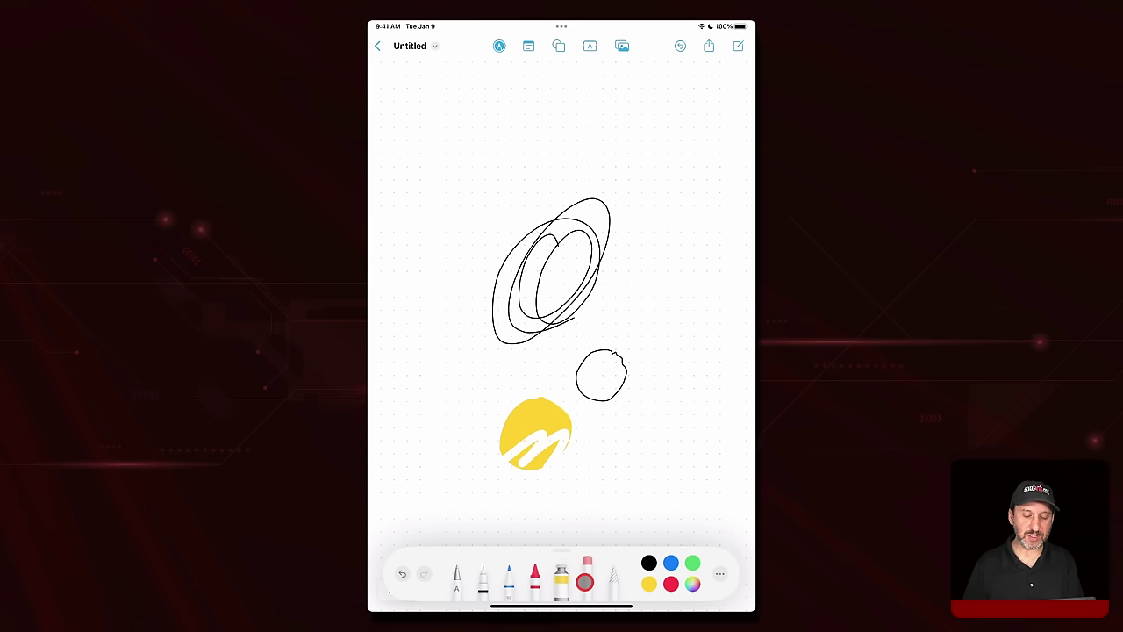
pyautogui.click(614, 580)
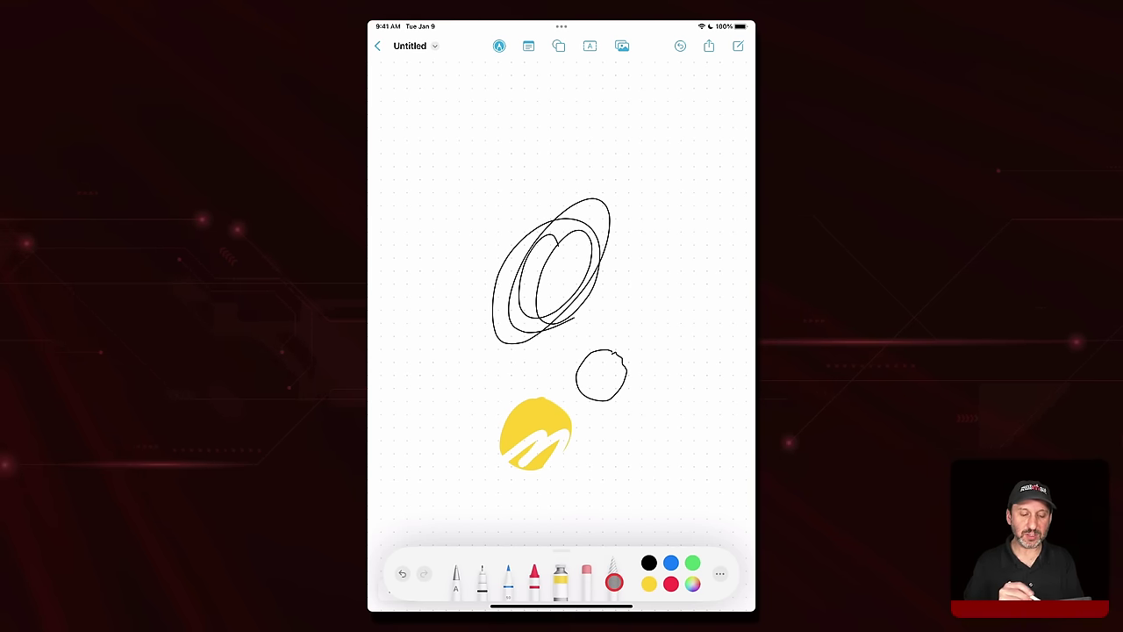
pyautogui.moveTo(680, 321); pyautogui.dragTo(526, 193)
pyautogui.click(536, 322)
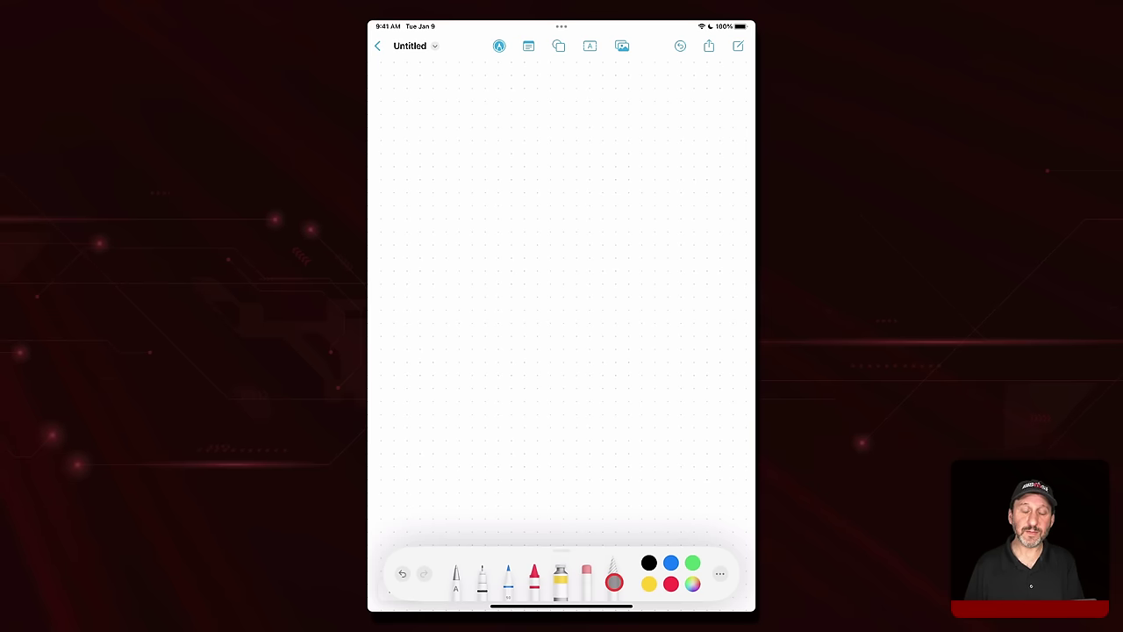
# Write Hello! with the Scribble pen and add a yellow sticky note sized to 101 pt
pyautogui.click(457, 582)
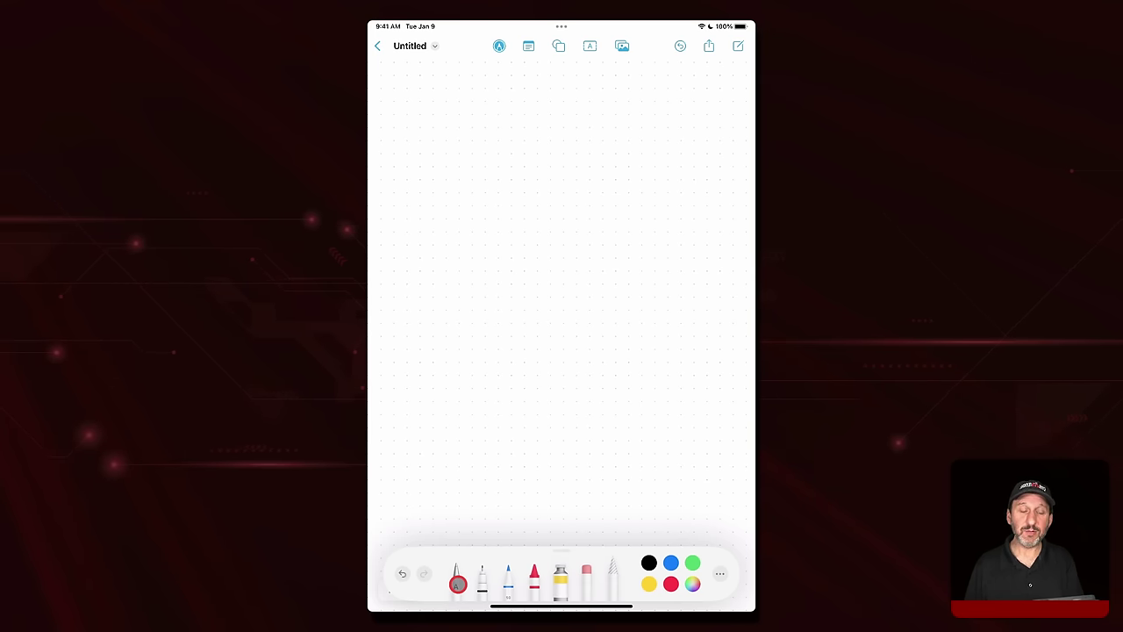
pyautogui.click(458, 582)
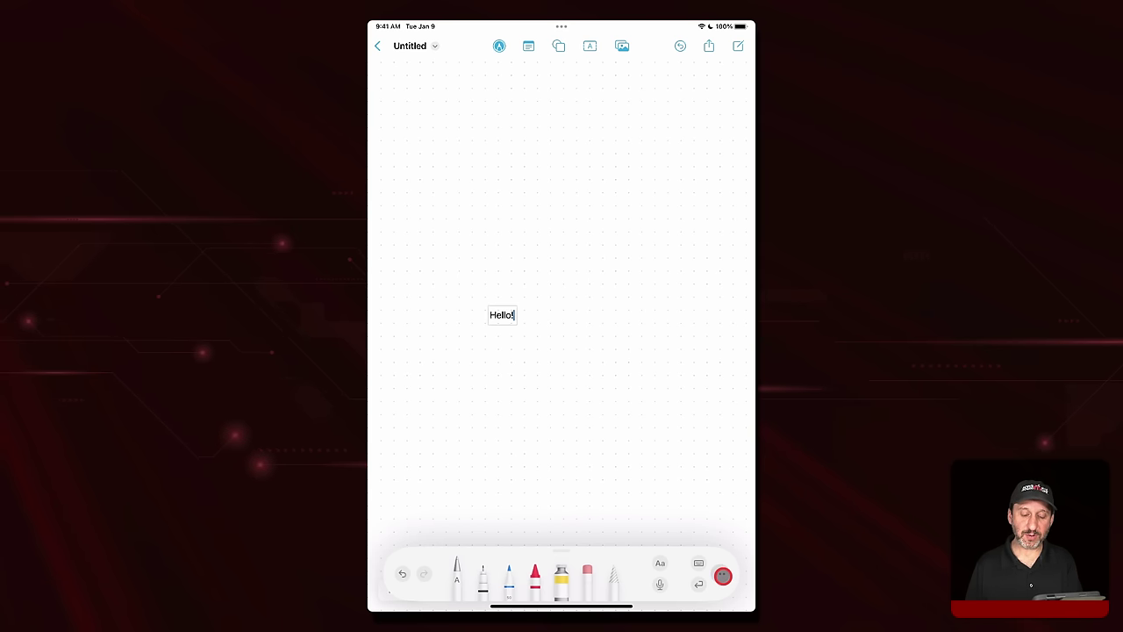
pyautogui.click(724, 576)
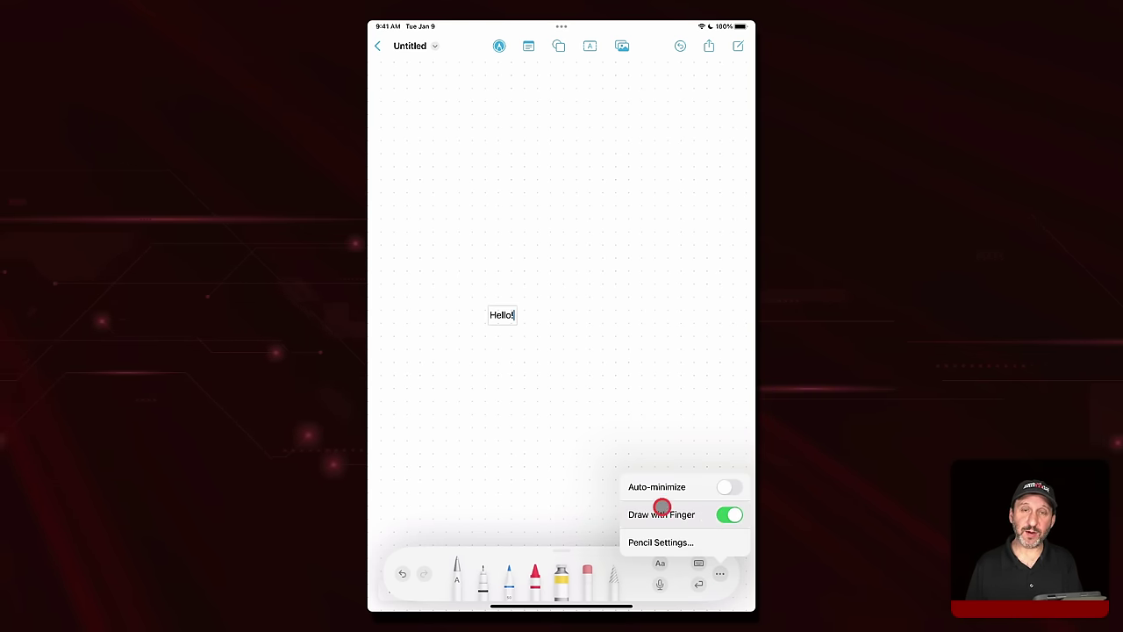
pyautogui.click(682, 589)
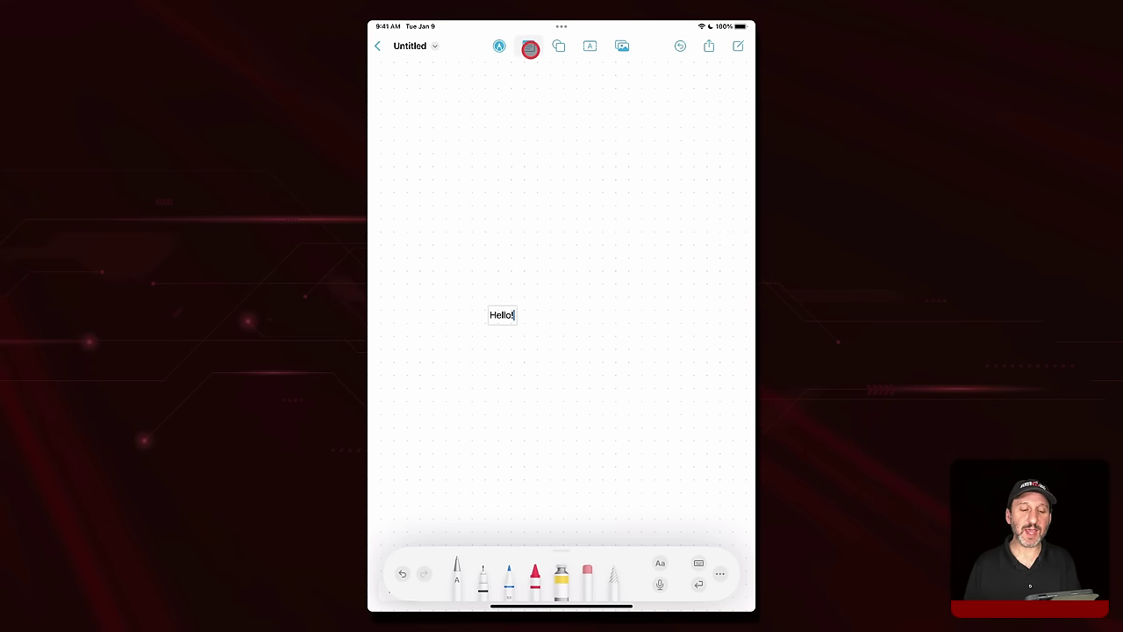
pyautogui.click(530, 48)
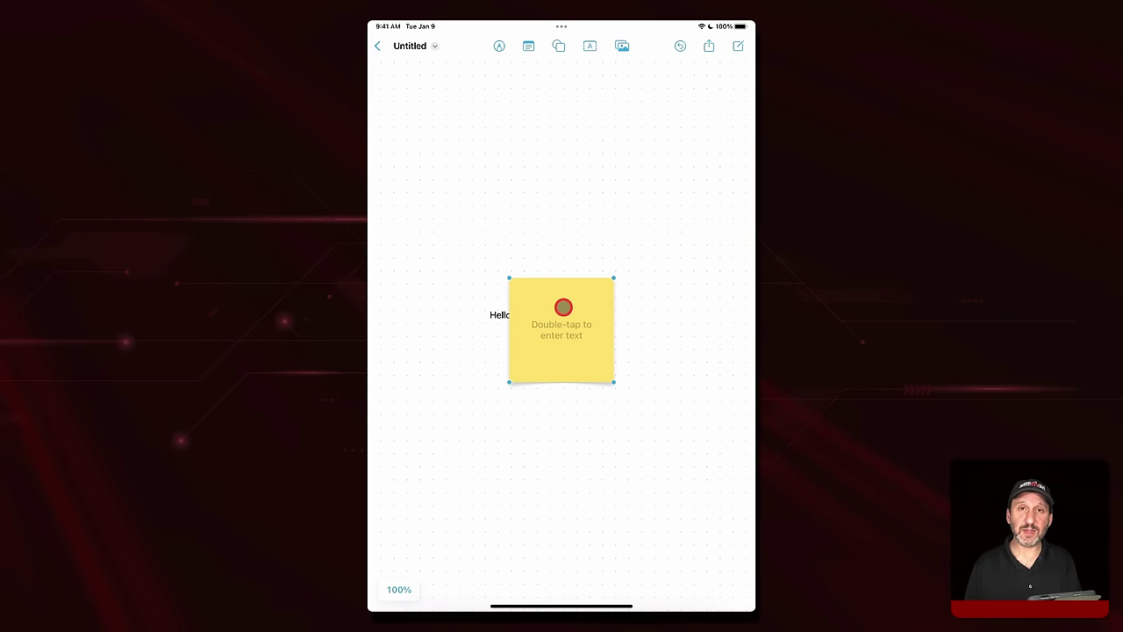
pyautogui.moveTo(614, 277)
pyautogui.mouseDown()
pyautogui.moveTo(550, 335)
pyautogui.moveTo(627, 269)
pyautogui.mouseUp()
# Add an empty text box on top of the sticky note
pyautogui.scroll(1, 626, 267)
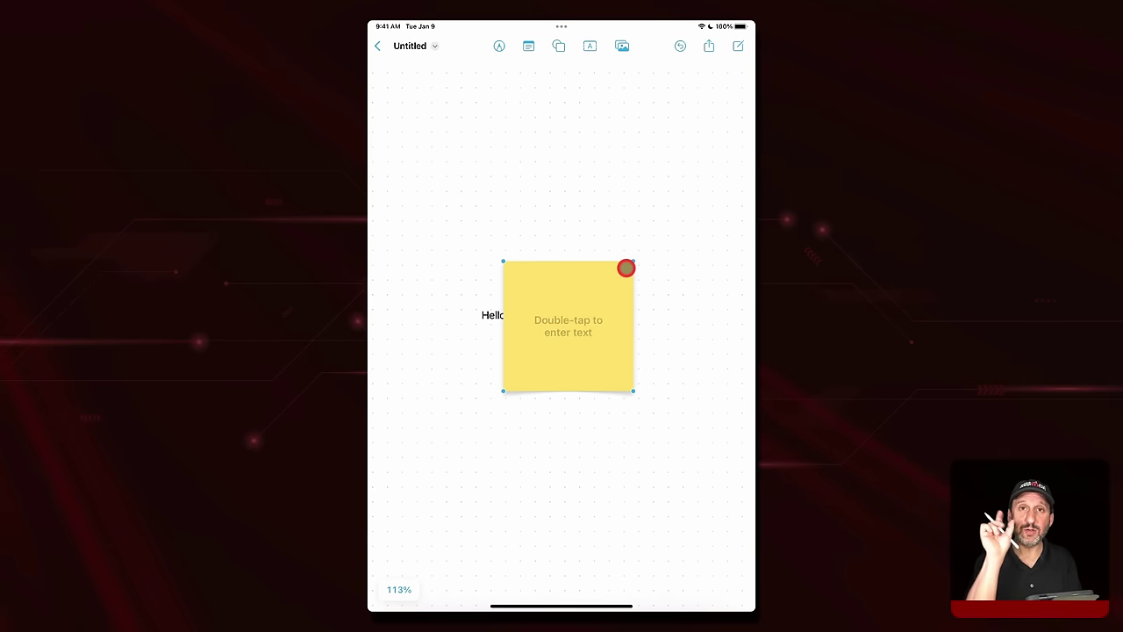
pyautogui.hscroll(-3, 626, 267)
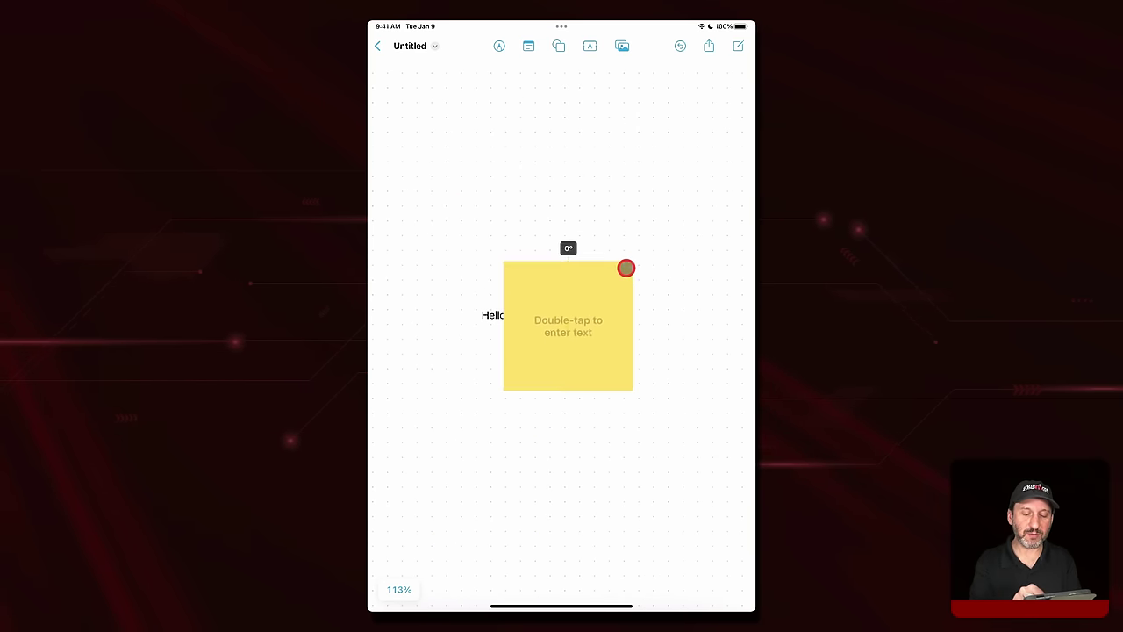
pyautogui.click(558, 46)
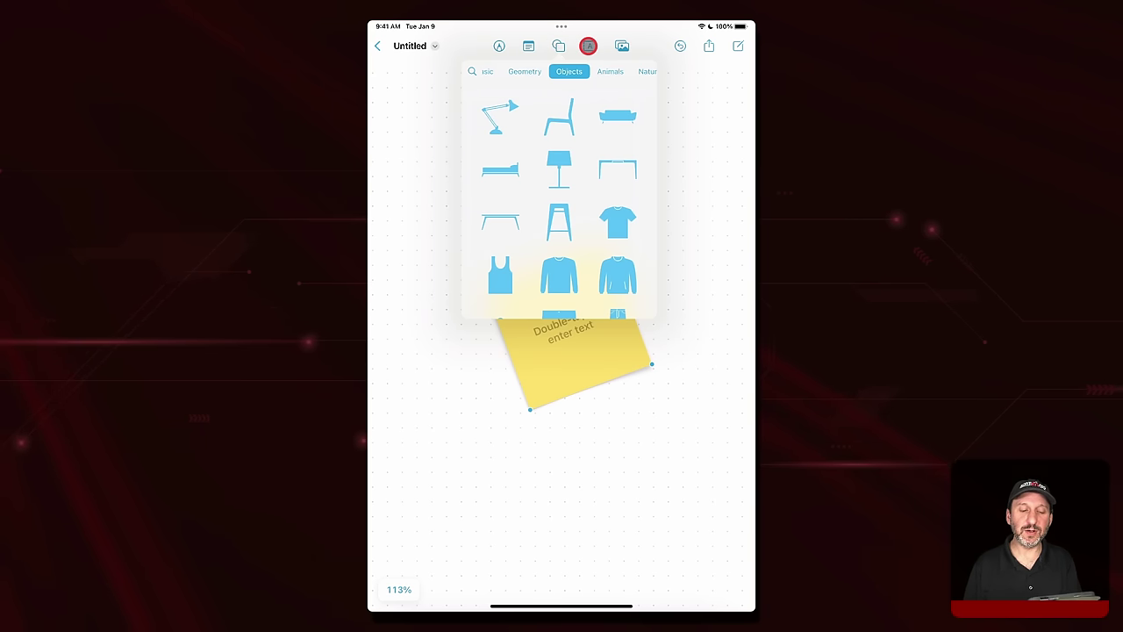
pyautogui.click(588, 45)
pyautogui.click(589, 46)
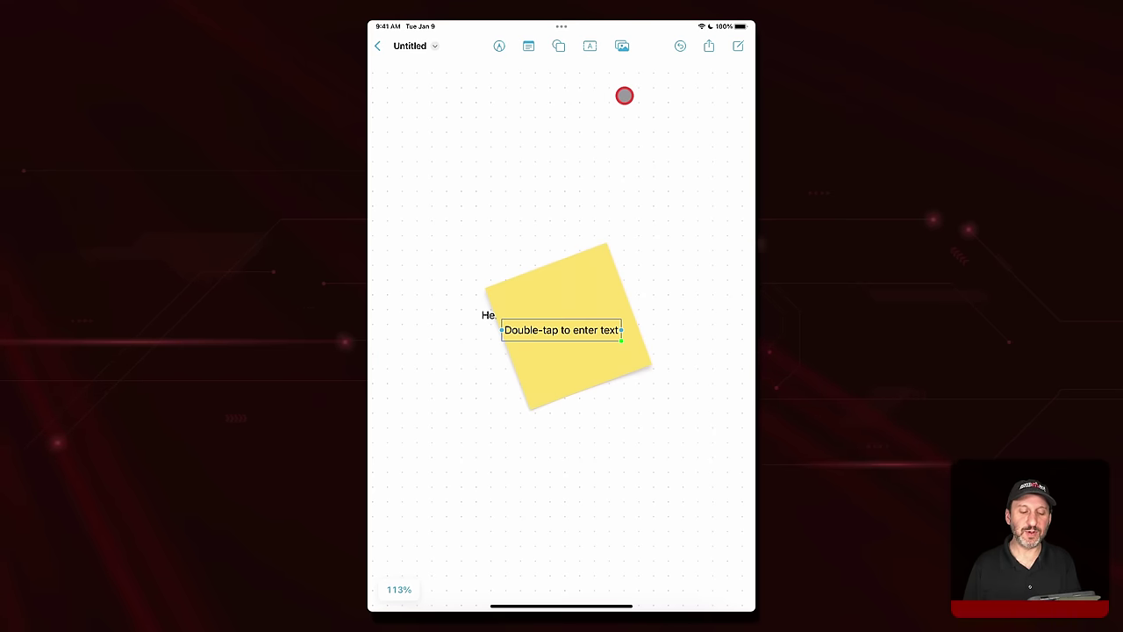
# Dismiss the insert menu and return to the boards list
pyautogui.click(623, 48)
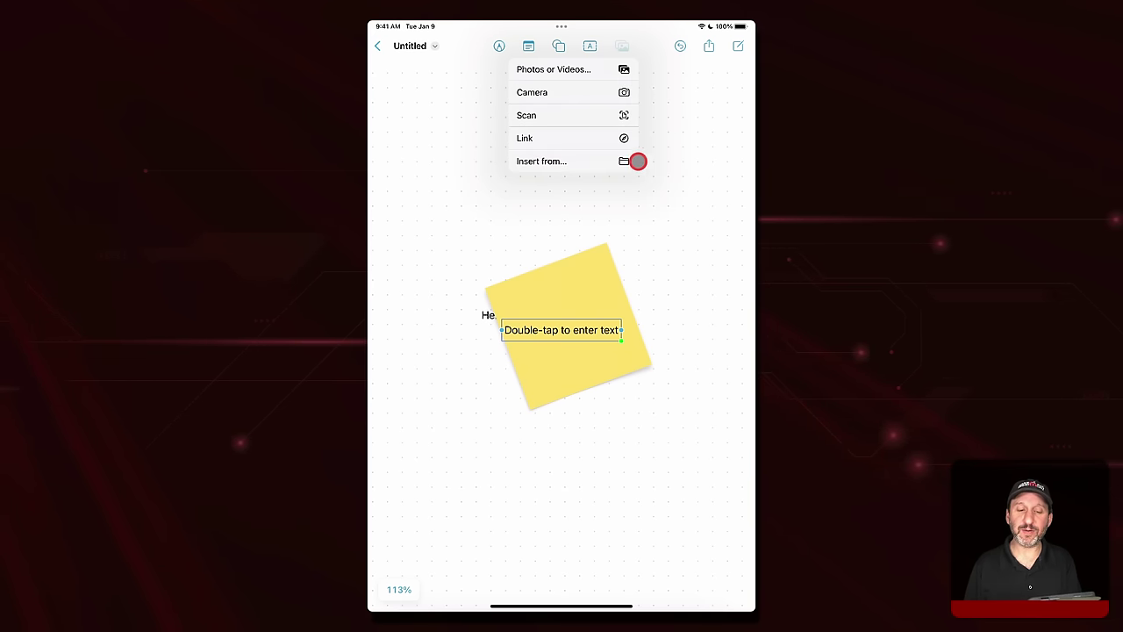
pyautogui.click(690, 145)
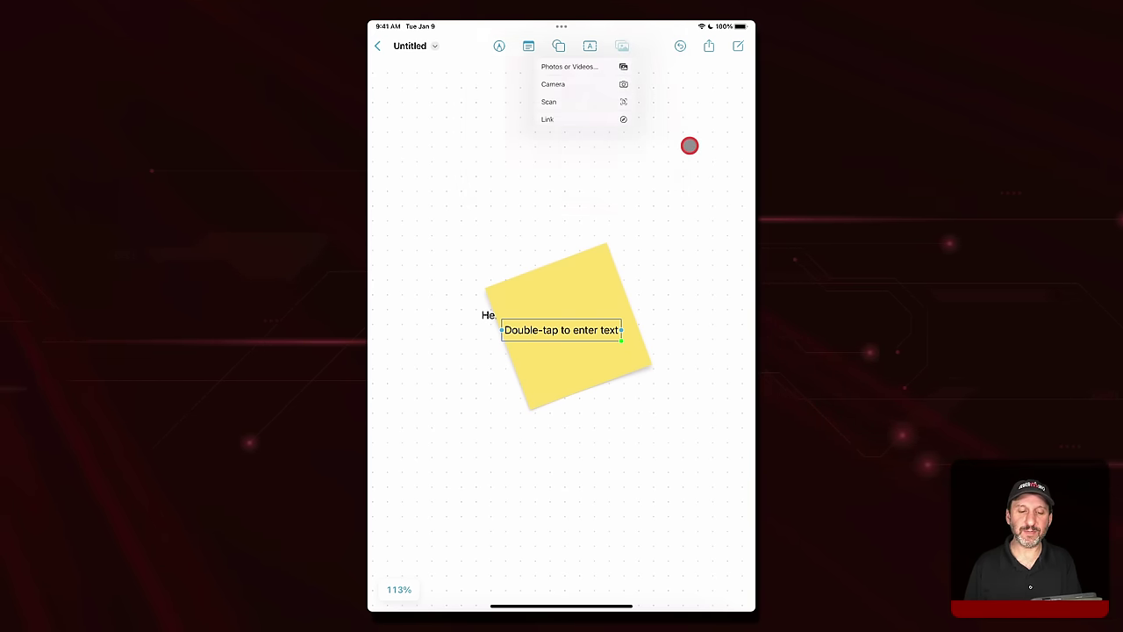
pyautogui.click(380, 47)
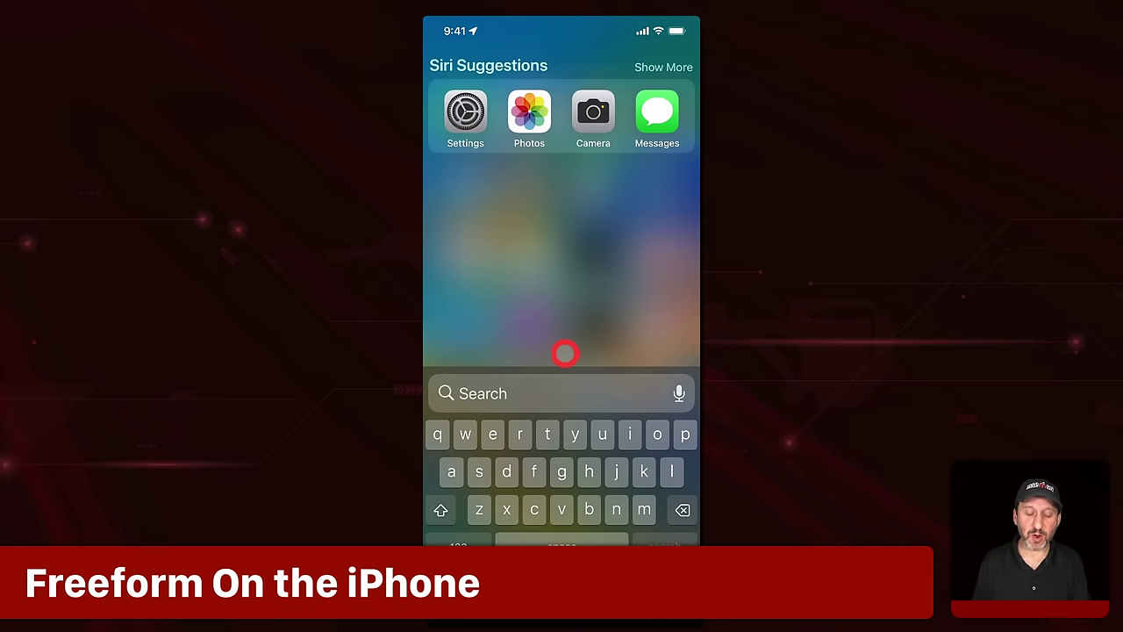
# Launch Freeform via Spotlight search 'free' and add a yellow sticky note to a new board
pyautogui.write('freeform')
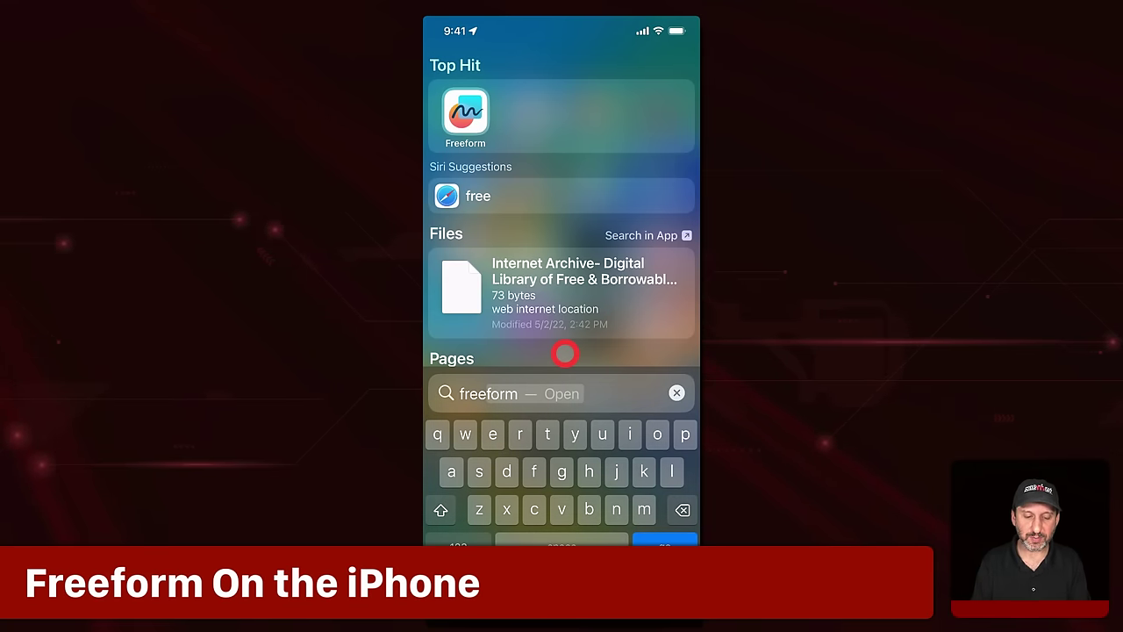
pyautogui.click(467, 112)
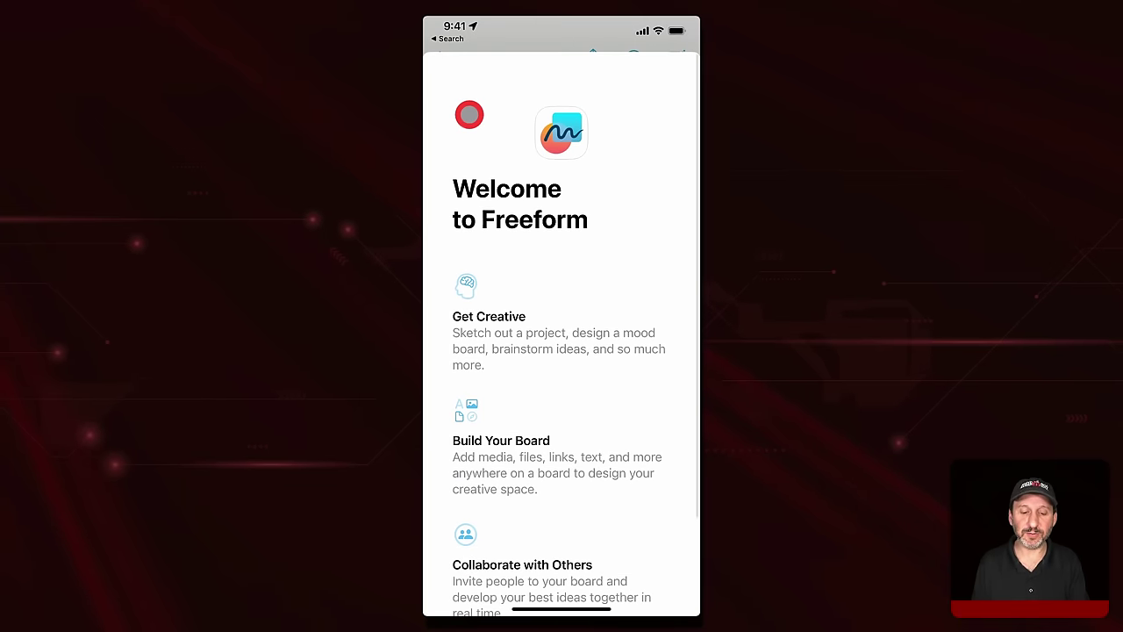
pyautogui.click(449, 578)
pyautogui.click(449, 579)
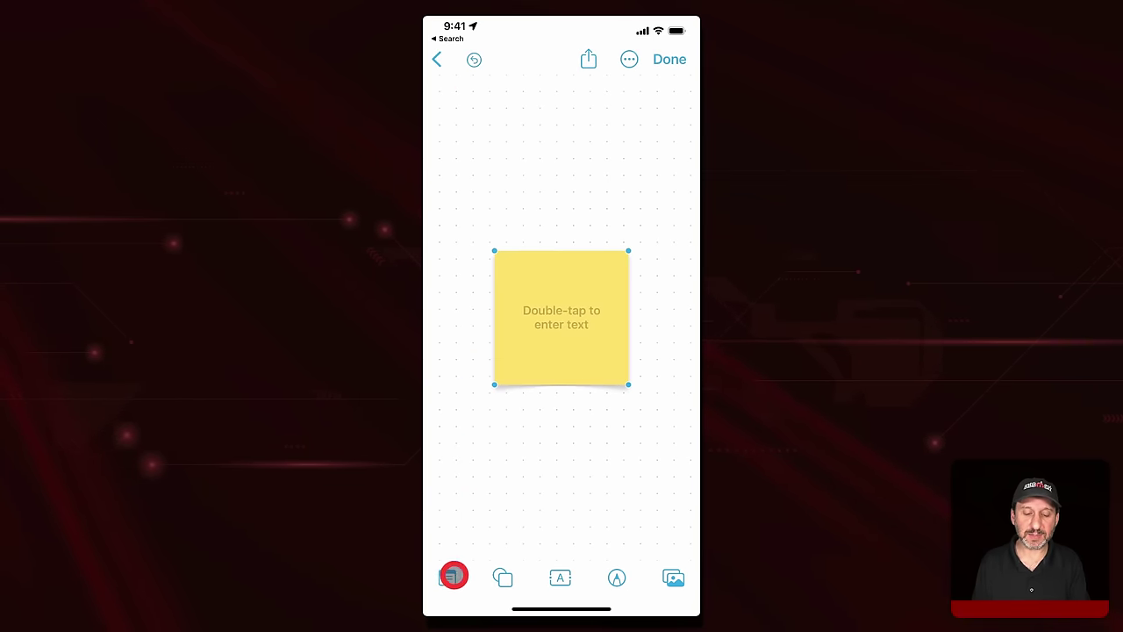
# Draw a black scribble above the sticky note and glance at the board's extra options
pyautogui.click(572, 329)
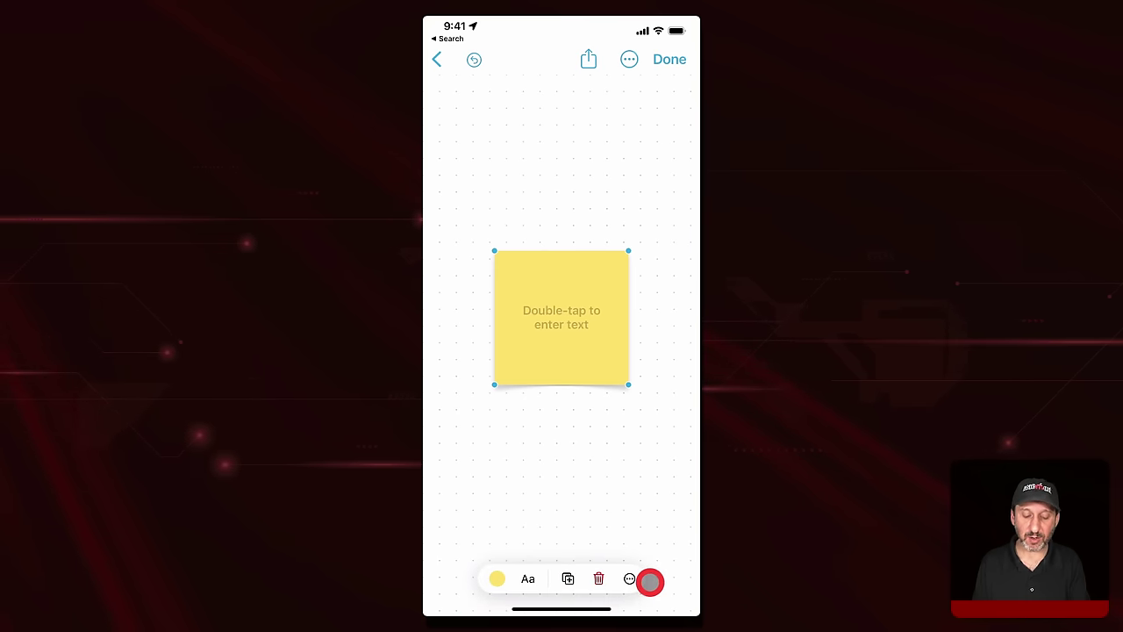
pyautogui.click(536, 401)
pyautogui.click(614, 574)
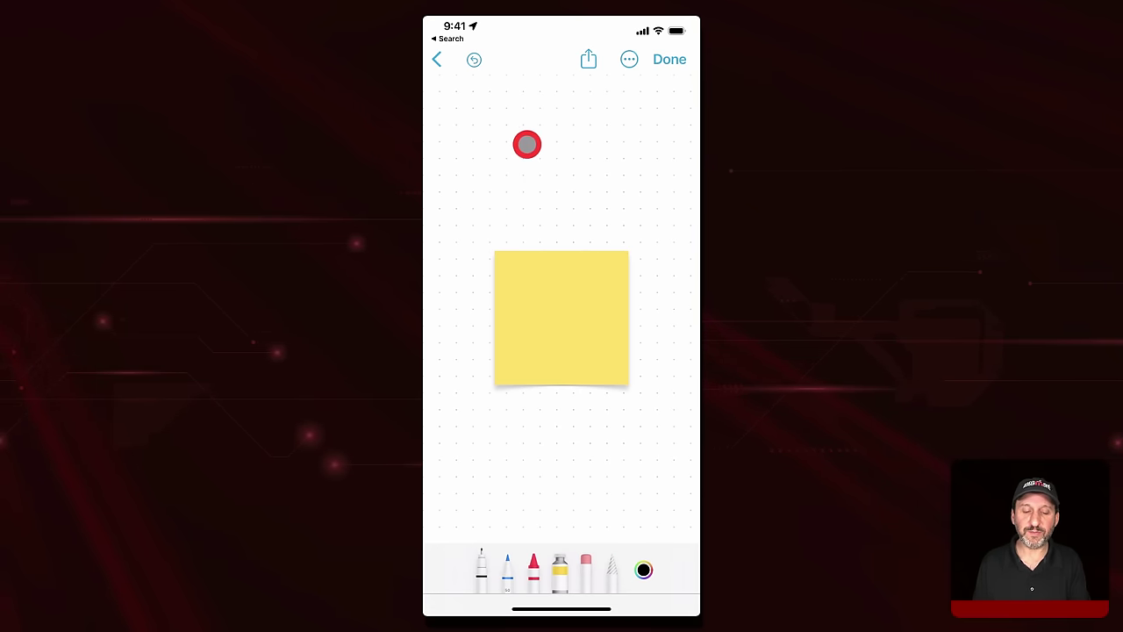
pyautogui.moveTo(509, 153)
pyautogui.mouseDown()
pyautogui.moveTo(556, 127)
pyautogui.moveTo(534, 148)
pyautogui.moveTo(541, 198)
pyautogui.moveTo(506, 218)
pyautogui.mouseUp()
pyautogui.click(629, 59)
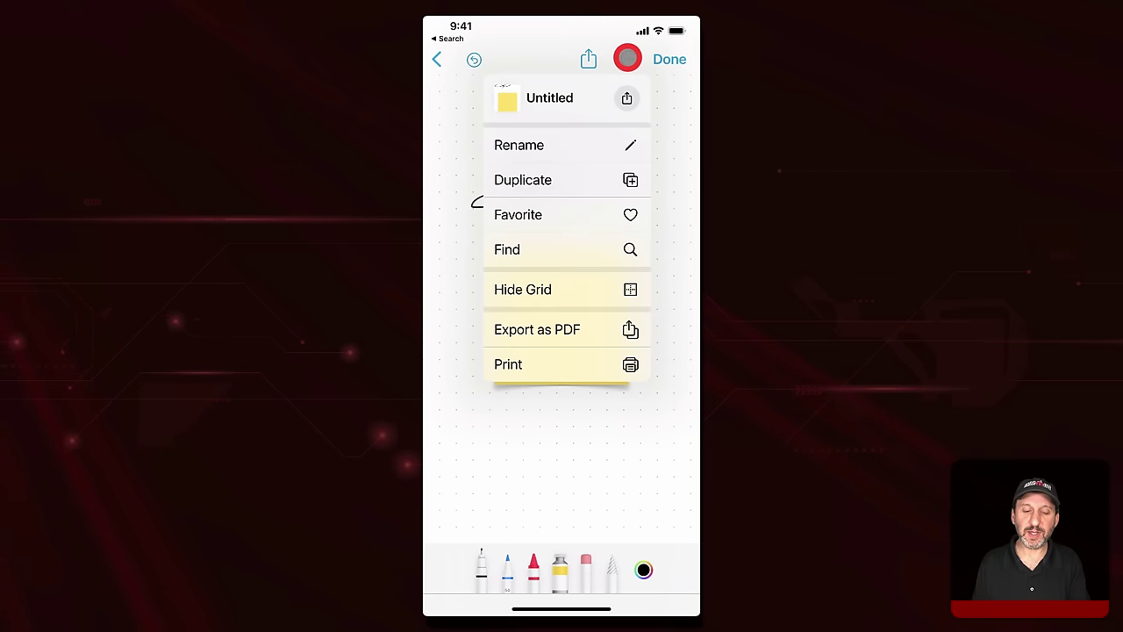
pyautogui.click(672, 105)
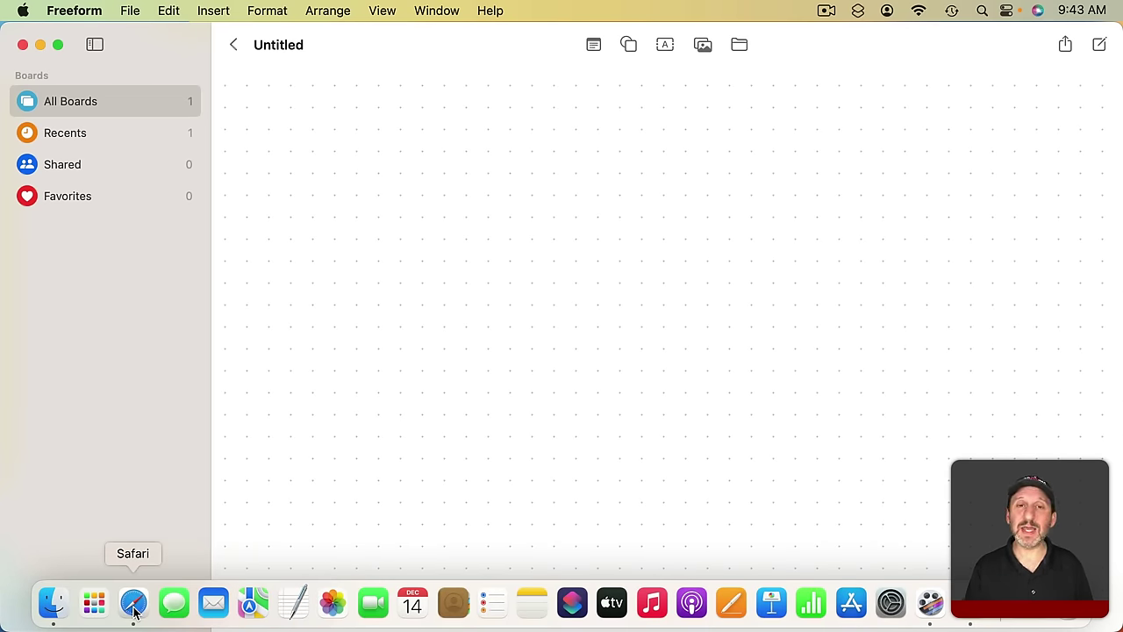
# Drag the Iceland mountain, diver and snowmobile photos from Safari onto the board
pyautogui.click(133, 603)
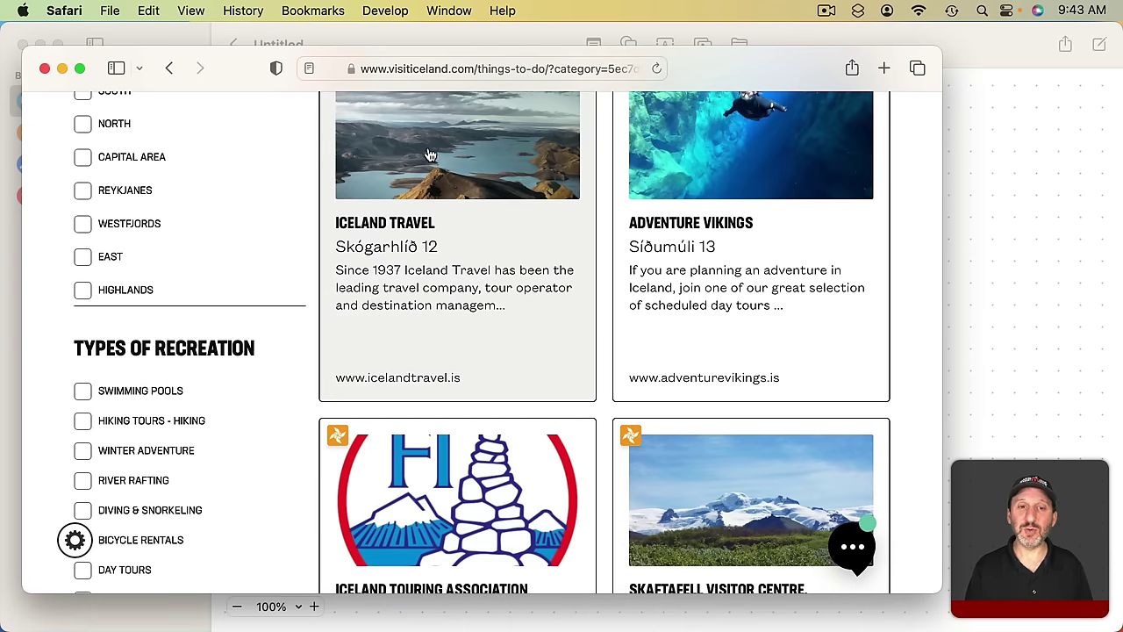
pyautogui.moveTo(432, 139); pyautogui.dragTo(1022, 231)
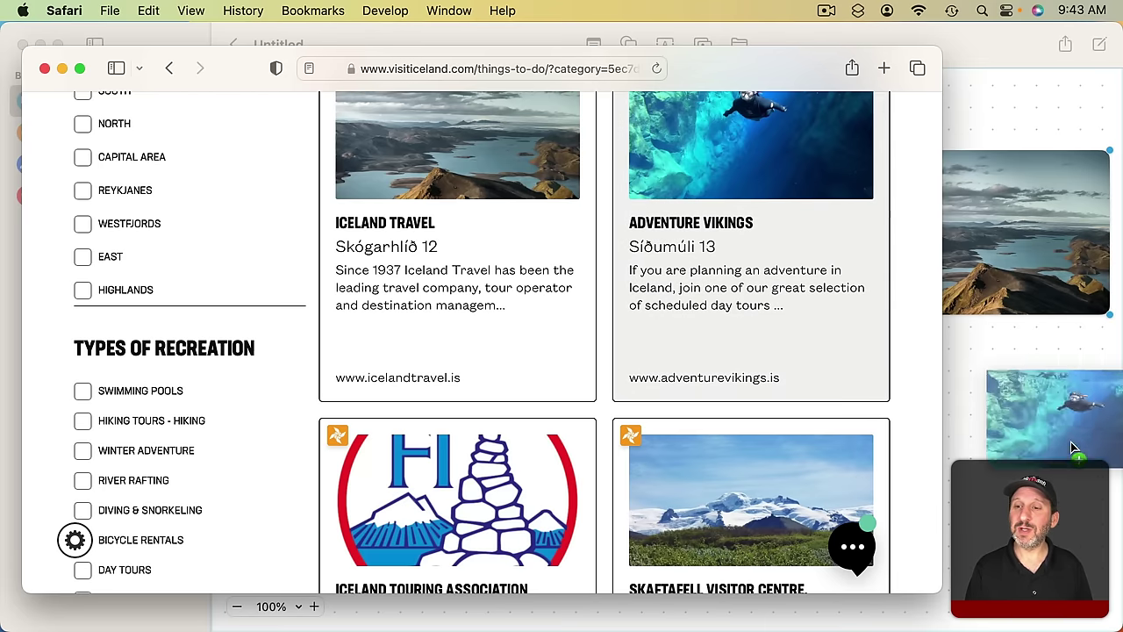
pyautogui.moveTo(1073, 448); pyautogui.dragTo(1071, 449)
pyautogui.scroll(-10, 746, 395)
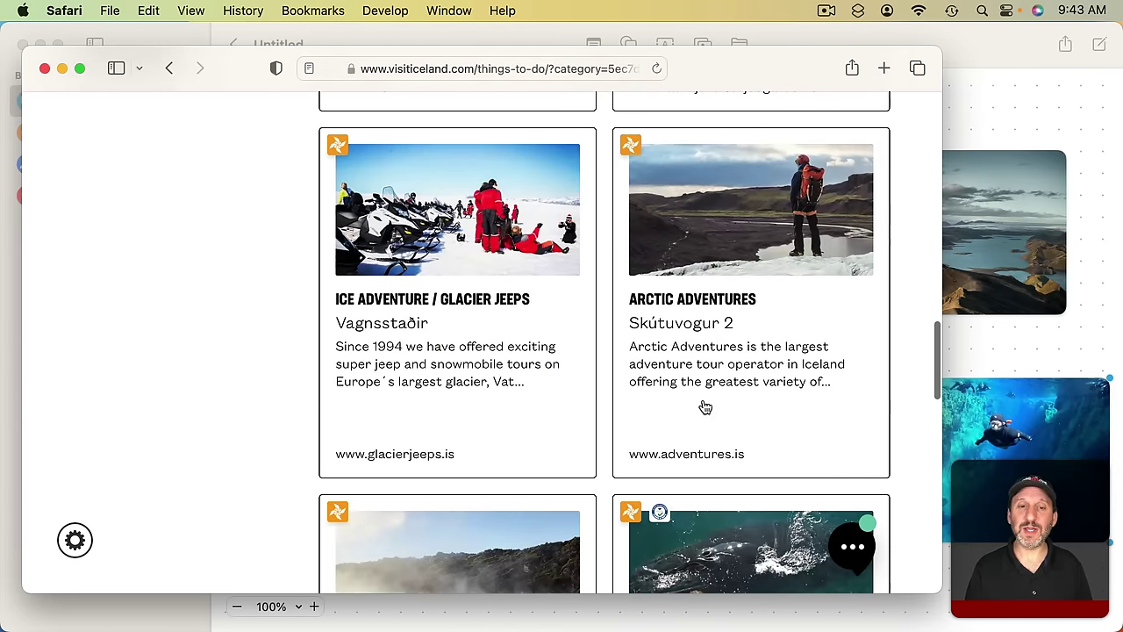
pyautogui.moveTo(473, 222); pyautogui.dragTo(1014, 327)
# Arrange the photos in a grid: mountain top left, snowmobiles beside it, diver below
pyautogui.click(969, 156)
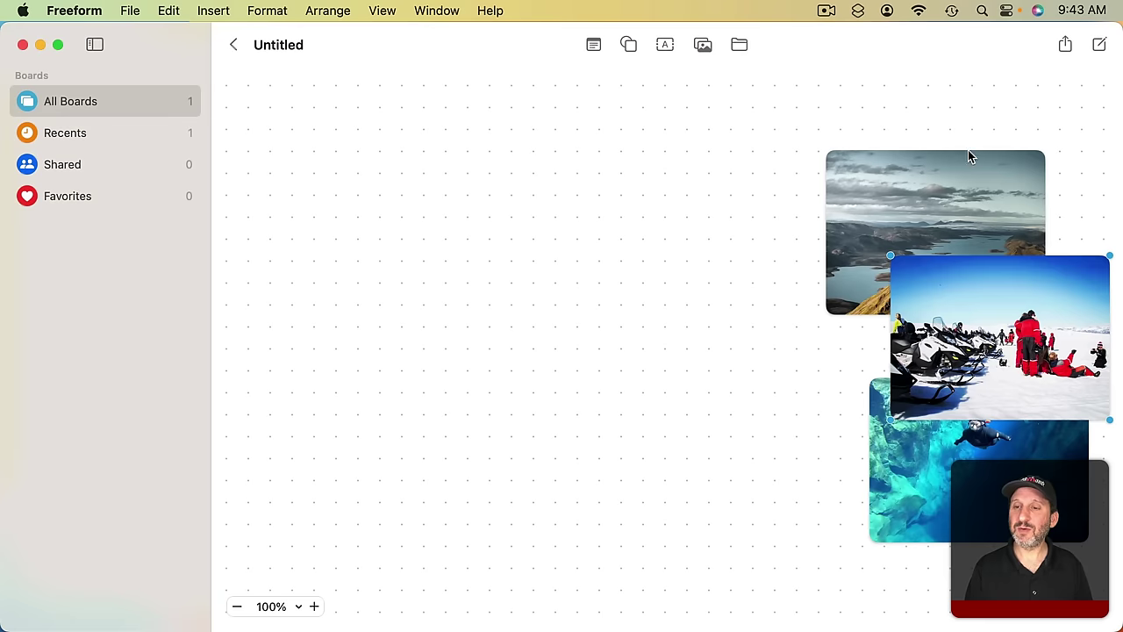
pyautogui.moveTo(970, 157); pyautogui.dragTo(531, 140)
pyautogui.moveTo(1033, 311); pyautogui.dragTo(828, 186)
pyautogui.moveTo(983, 427); pyautogui.dragTo(512, 410)
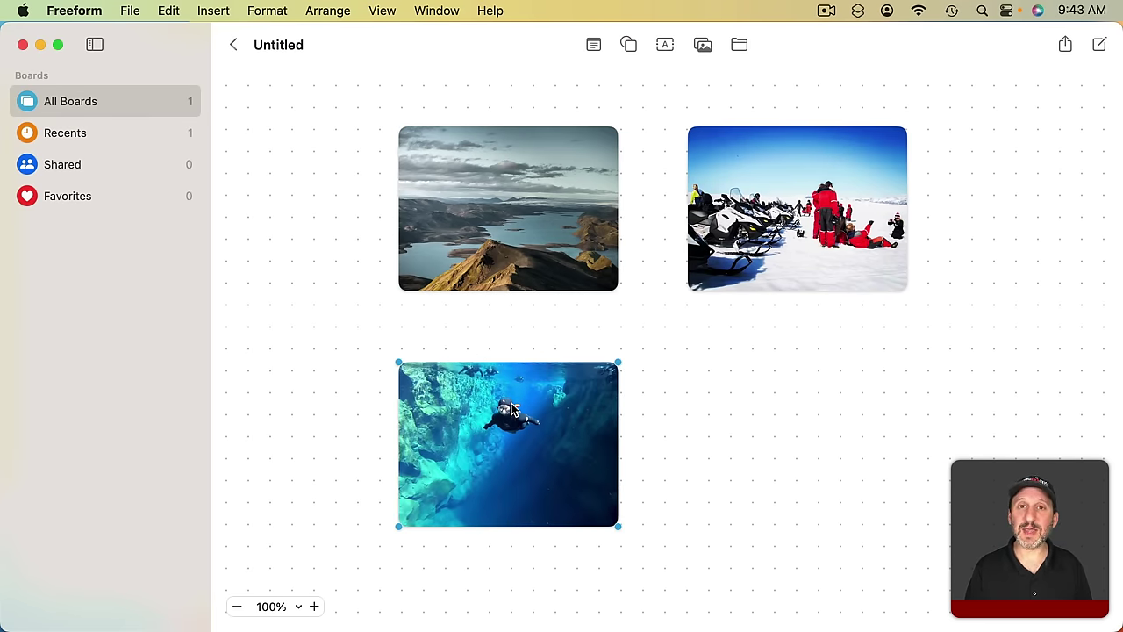
# Add a 'Some text' text box and place it under the snowmobile photo
pyautogui.click(664, 46)
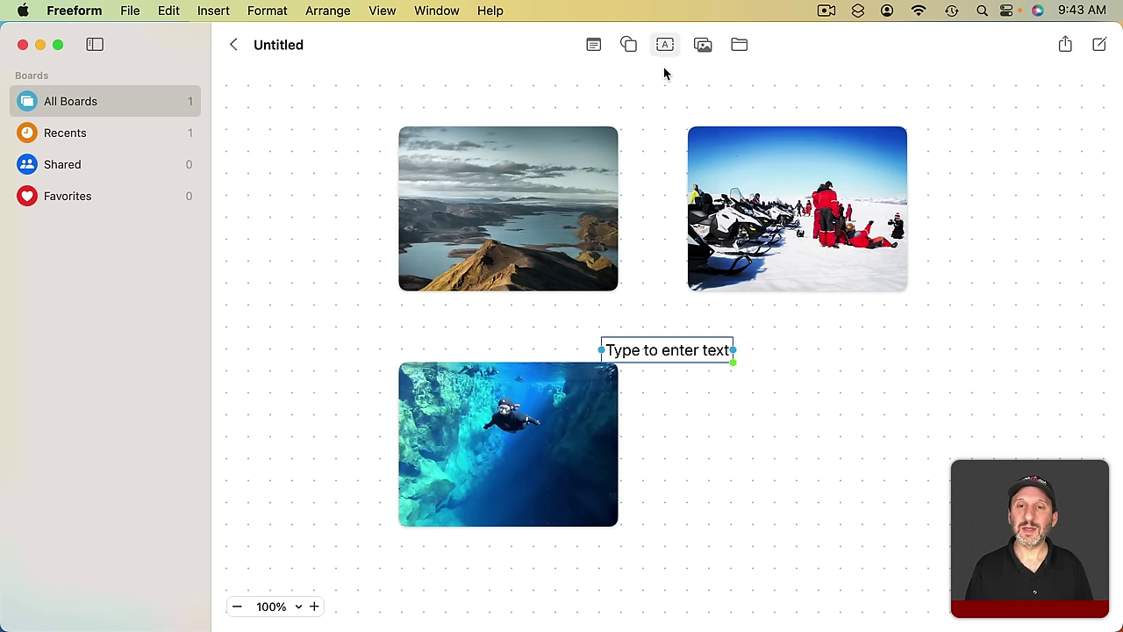
pyautogui.click(652, 354)
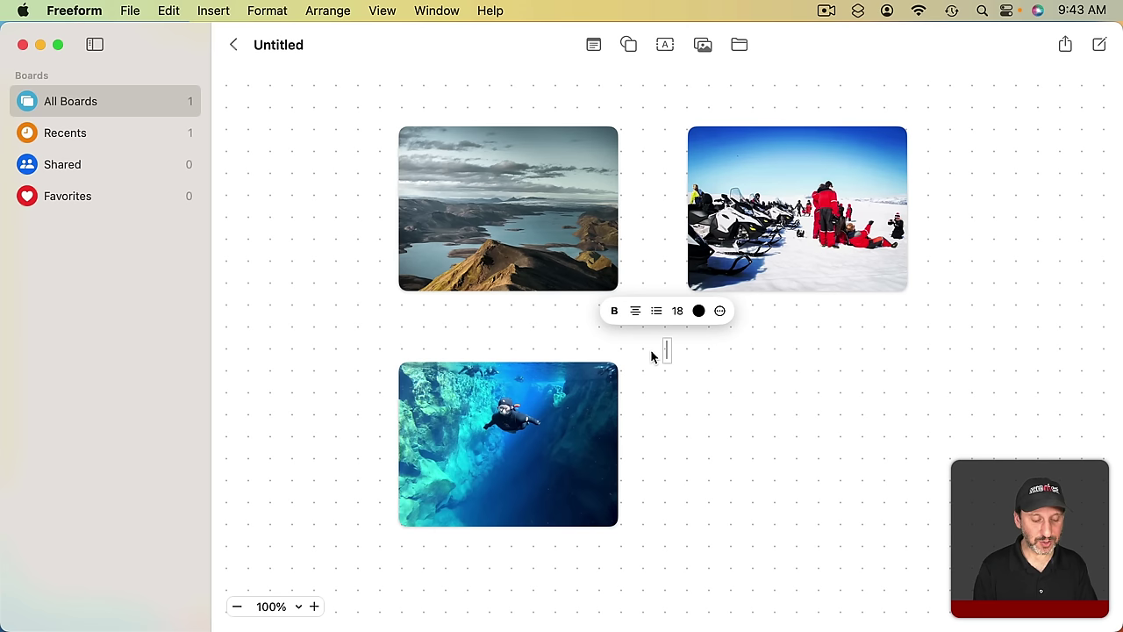
pyautogui.write('Some text')
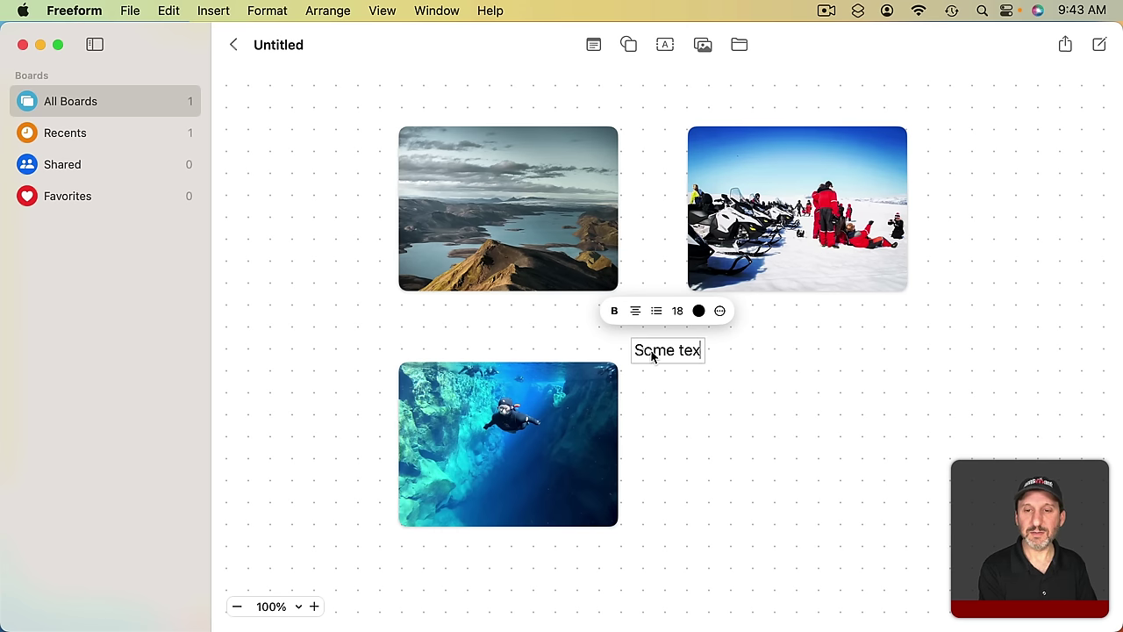
pyautogui.click(737, 358)
pyautogui.moveTo(660, 352); pyautogui.dragTo(790, 314)
# Insert a shark shape (searched as 'fish') at lower right, then a sticky note on the mountain photo's corner
pyautogui.click(628, 44)
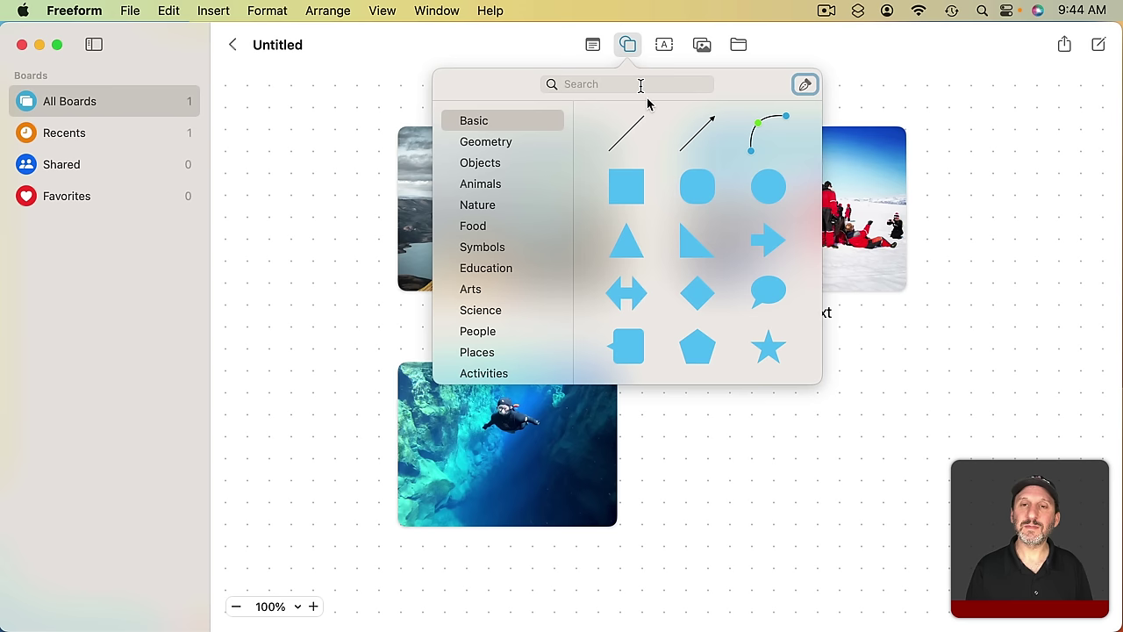
pyautogui.write('fish')
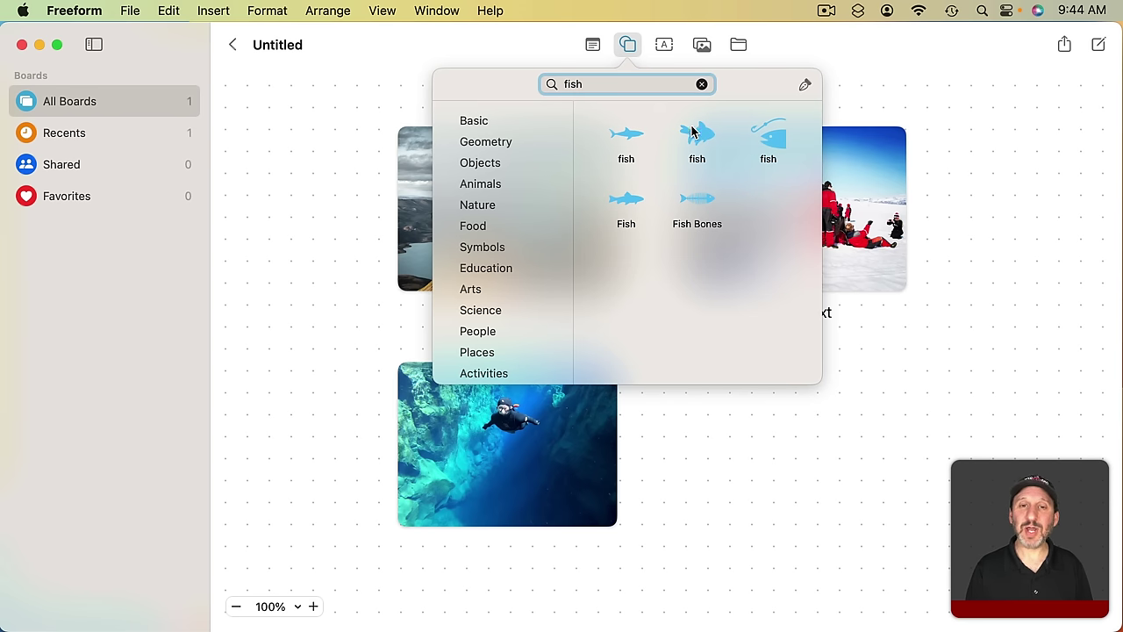
pyautogui.click(632, 136)
pyautogui.moveTo(667, 349); pyautogui.dragTo(808, 436)
pyautogui.click(592, 44)
pyautogui.moveTo(656, 306); pyautogui.dragTo(360, 213)
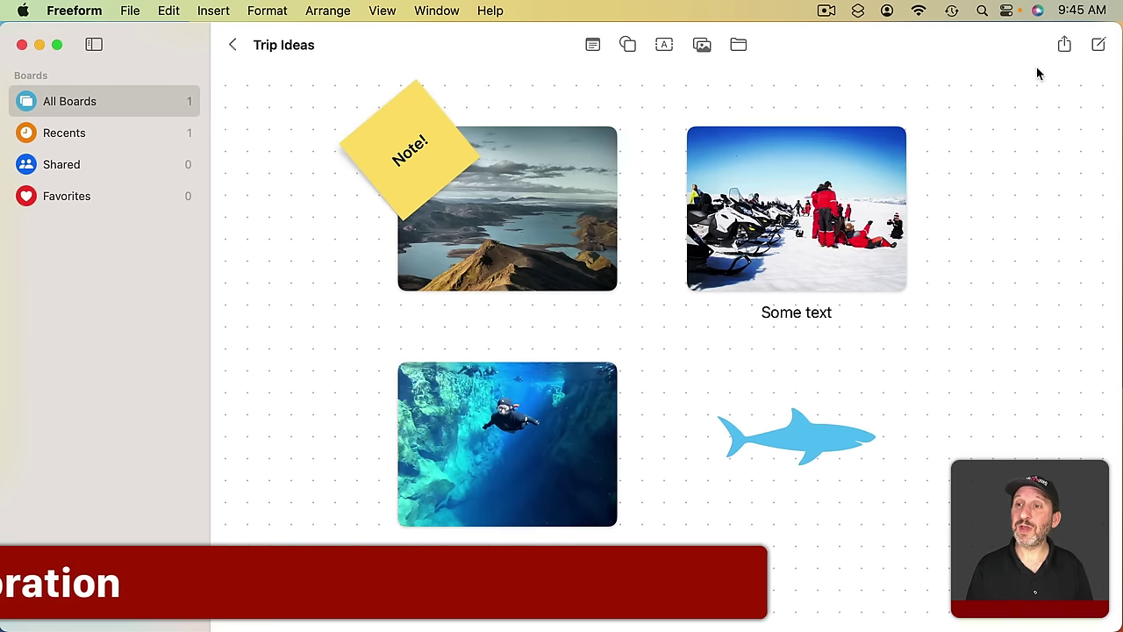
# Invite a collaborator via Messages and add a 'More' caption below the shark
pyautogui.click(1064, 45)
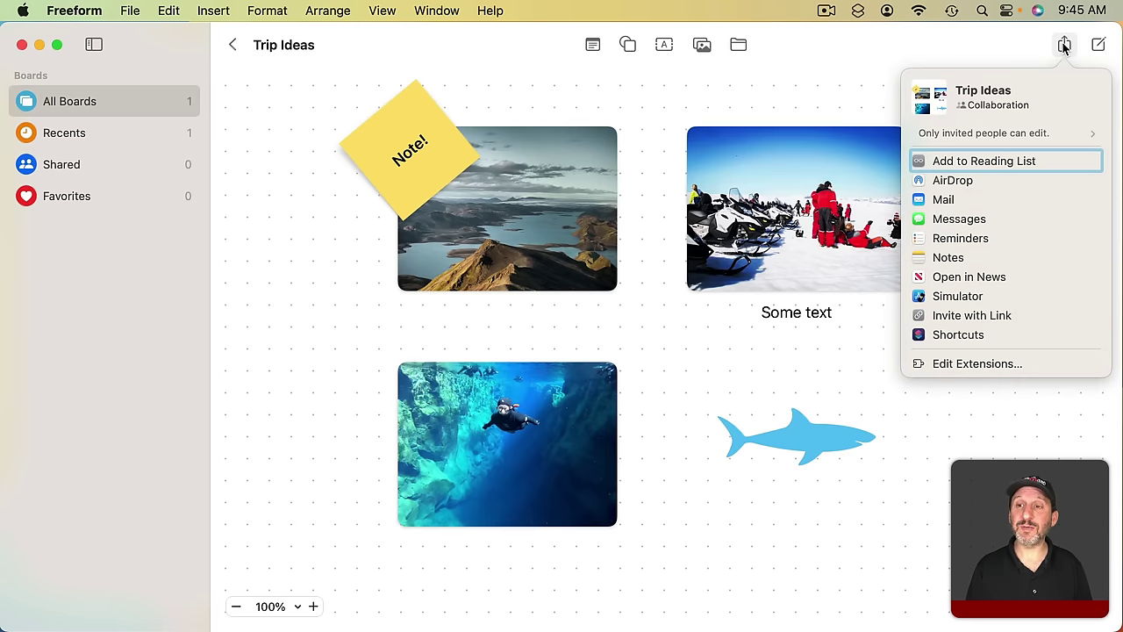
pyautogui.click(959, 218)
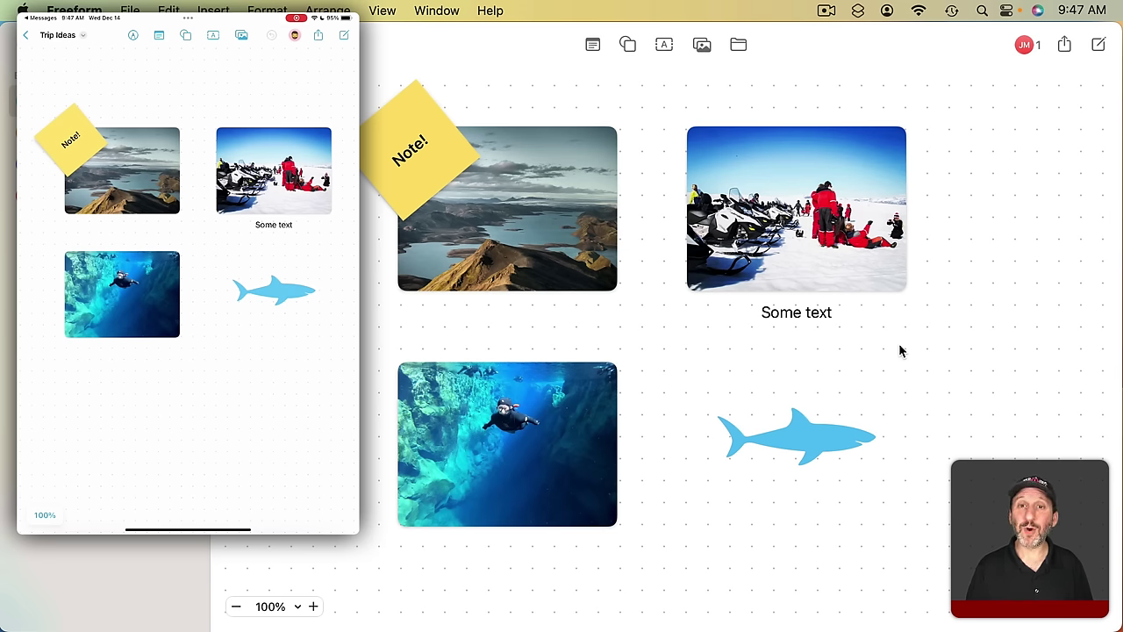
pyautogui.click(665, 48)
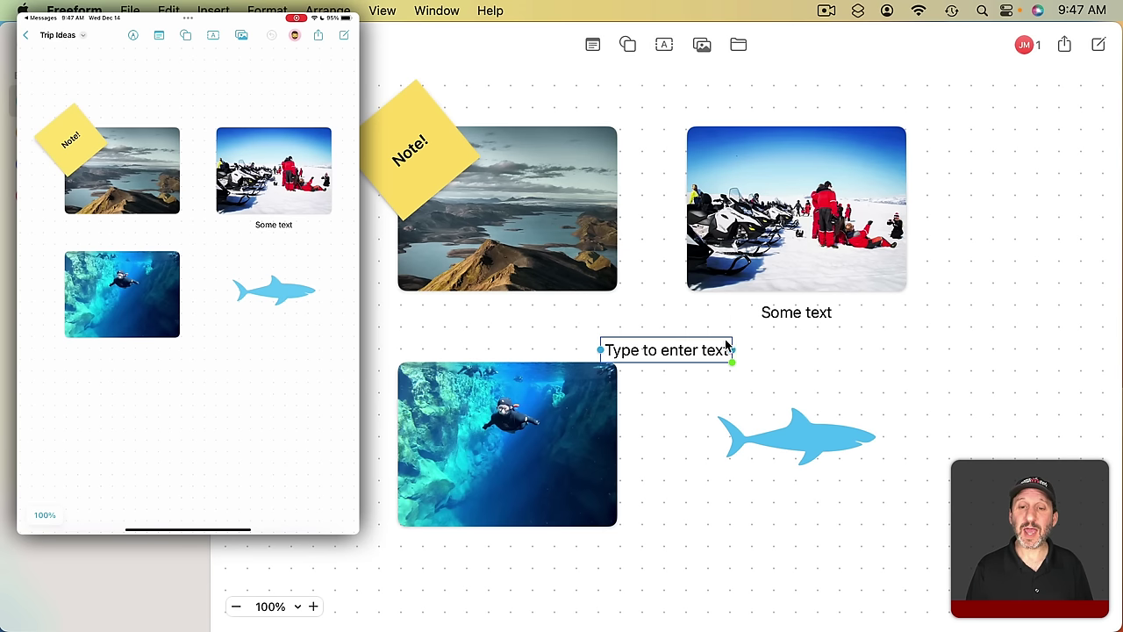
pyautogui.doubleClick(684, 351)
pyautogui.write('M')
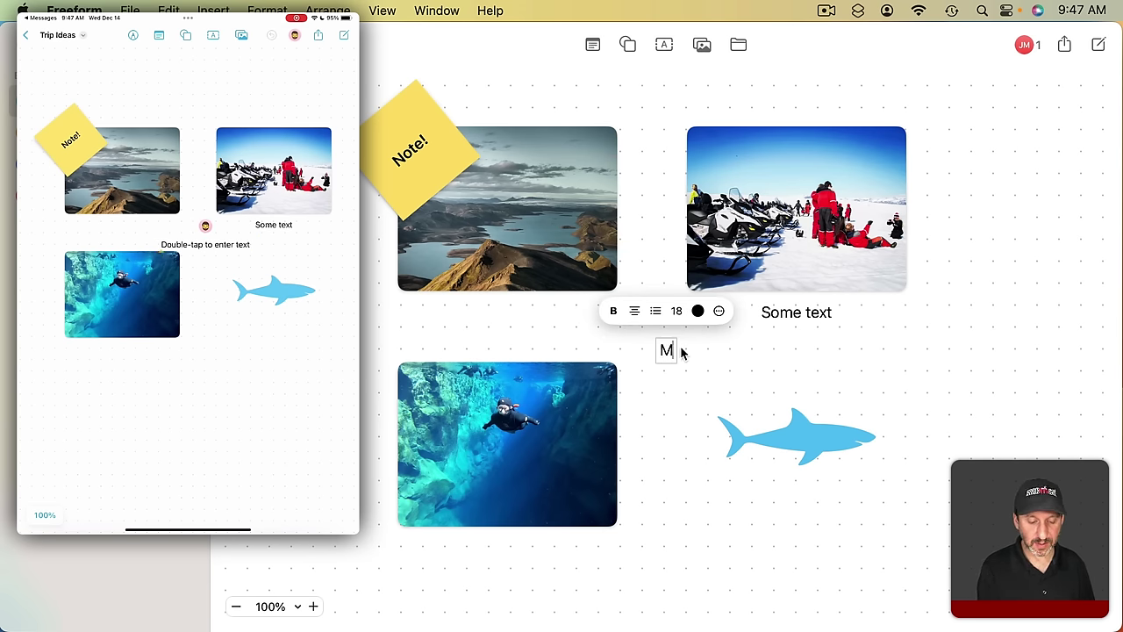
pyautogui.write('ore')
pyautogui.press('Return')
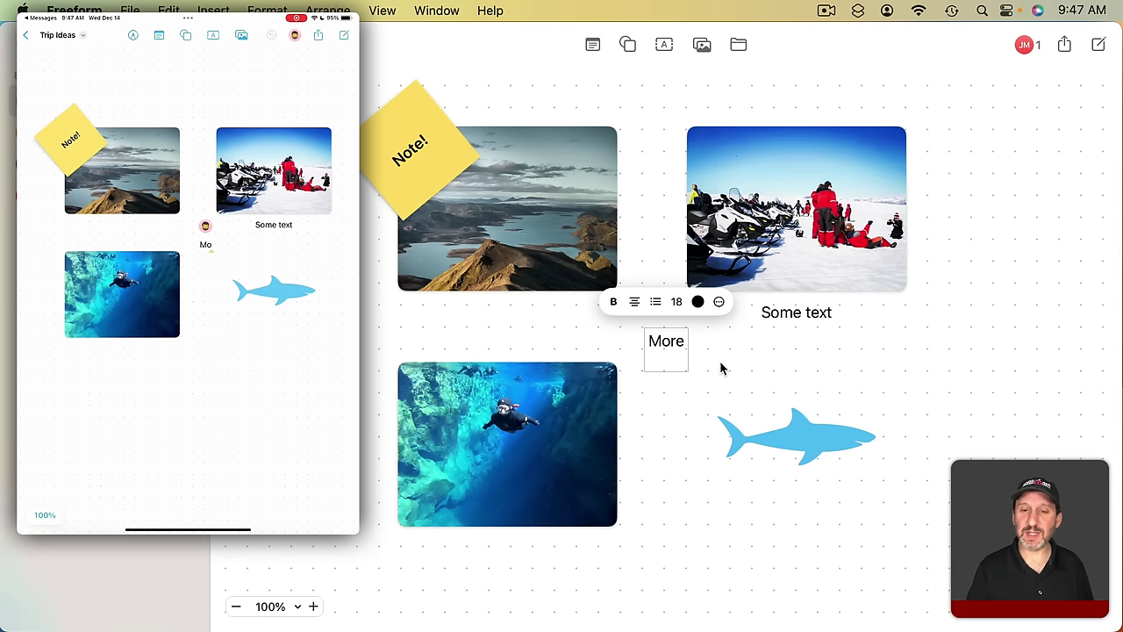
pyautogui.click(720, 369)
pyautogui.moveTo(675, 357); pyautogui.dragTo(715, 518)
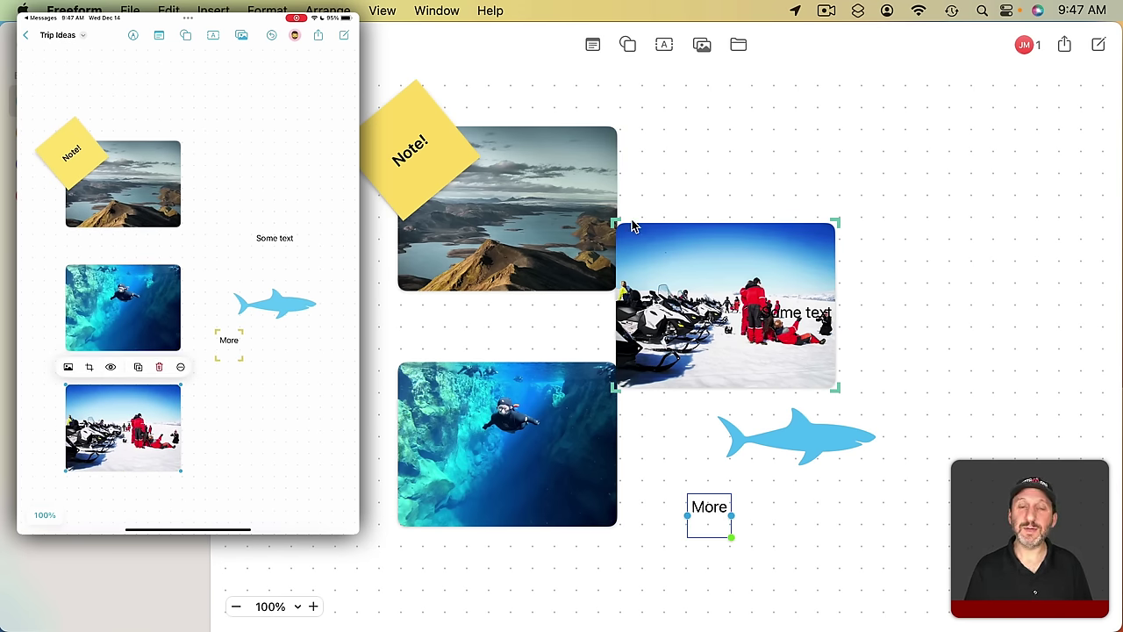
# In Manage Shared Board, keep access to invited people only, with collaborators able to make changes
pyautogui.scroll(-3, 667, 331)
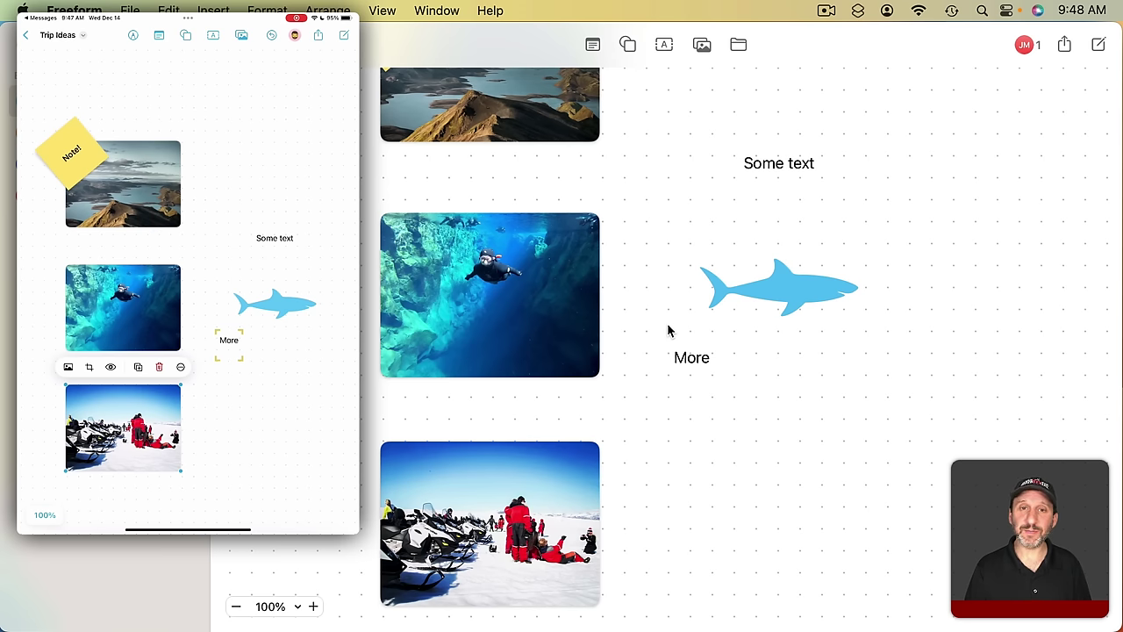
pyautogui.click(1025, 45)
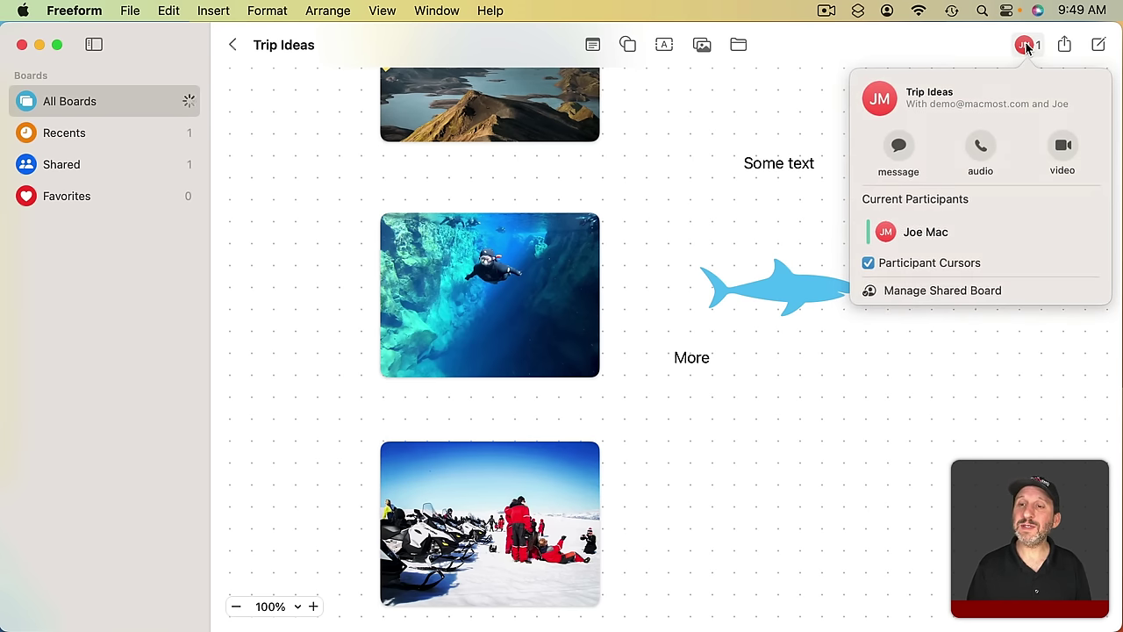
pyautogui.click(910, 290)
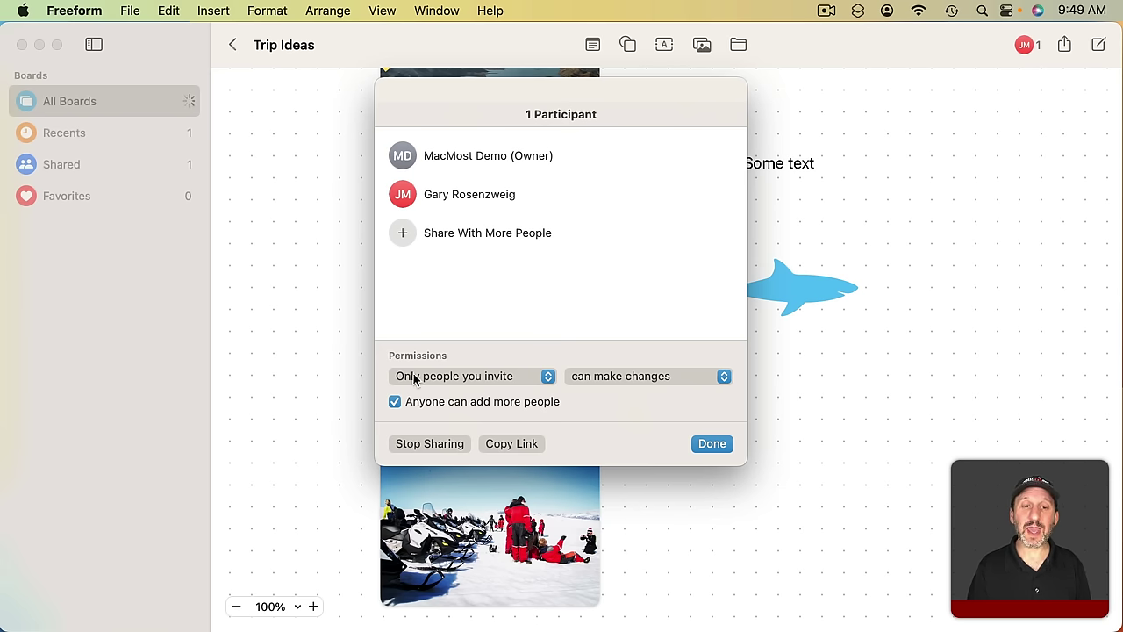
pyautogui.click(467, 378)
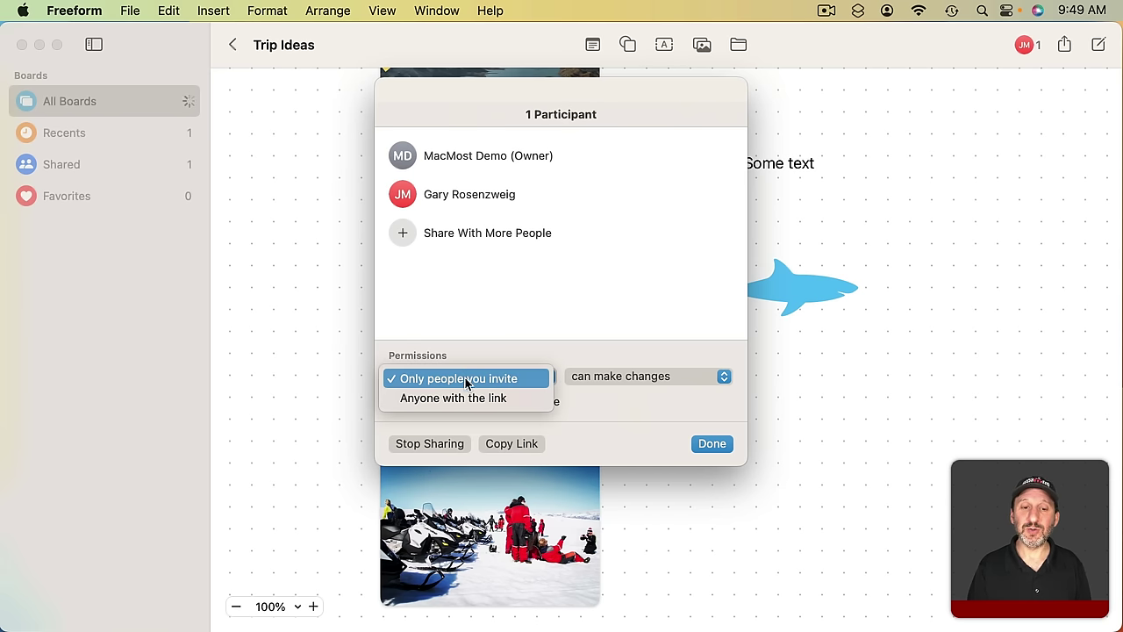
pyautogui.click(488, 351)
pyautogui.click(605, 381)
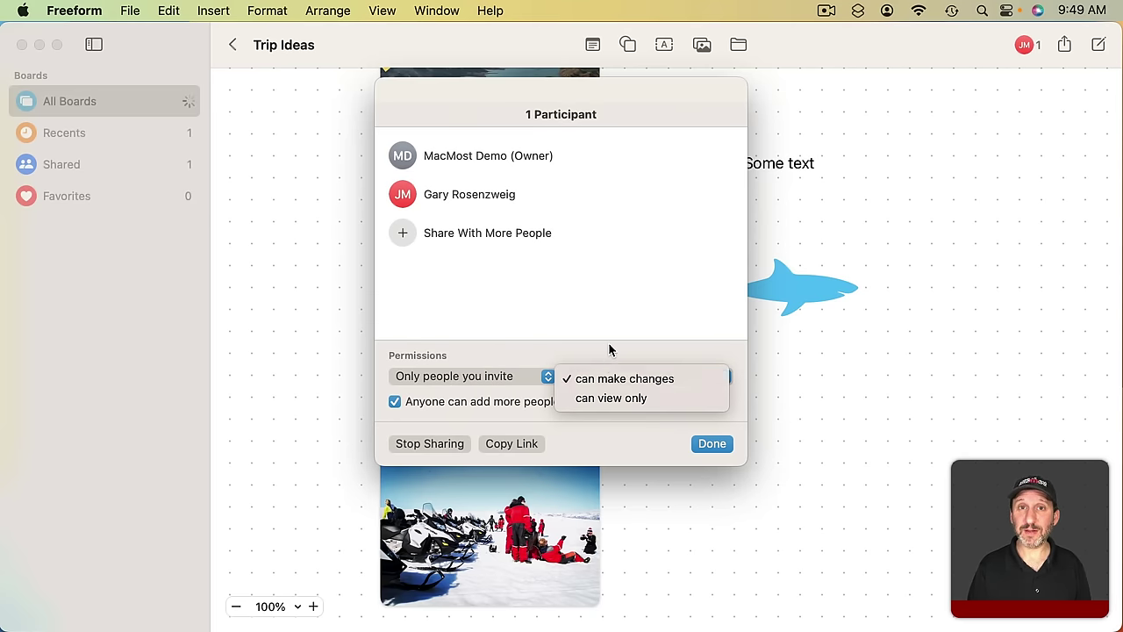
pyautogui.click(610, 379)
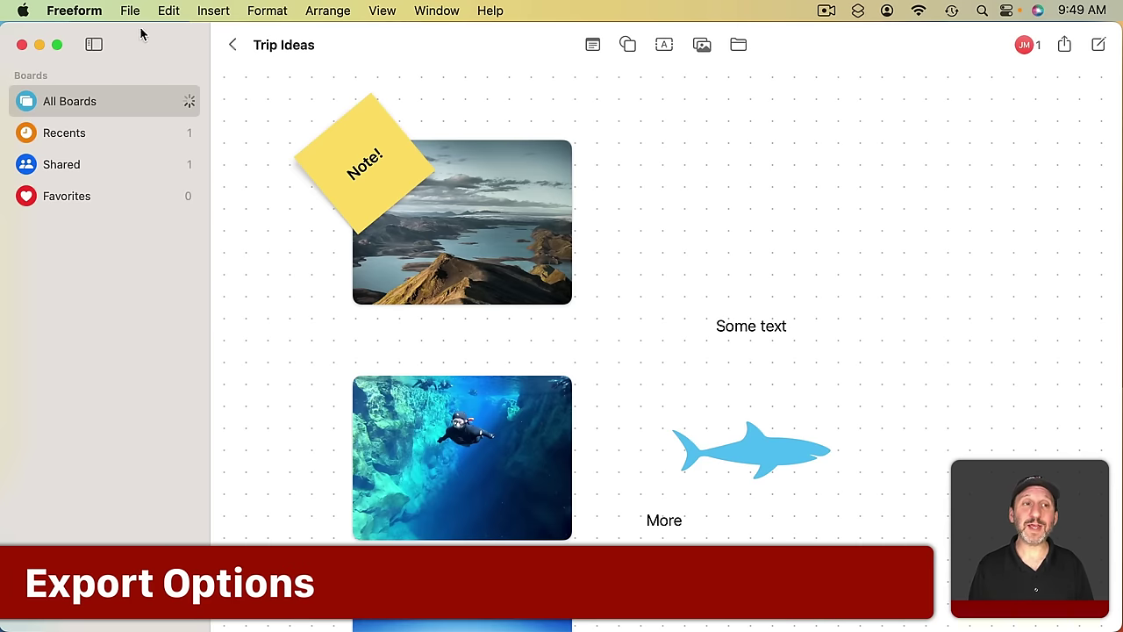
# Start exporting the board with File > Export as PDF, then cancel
pyautogui.click(130, 10)
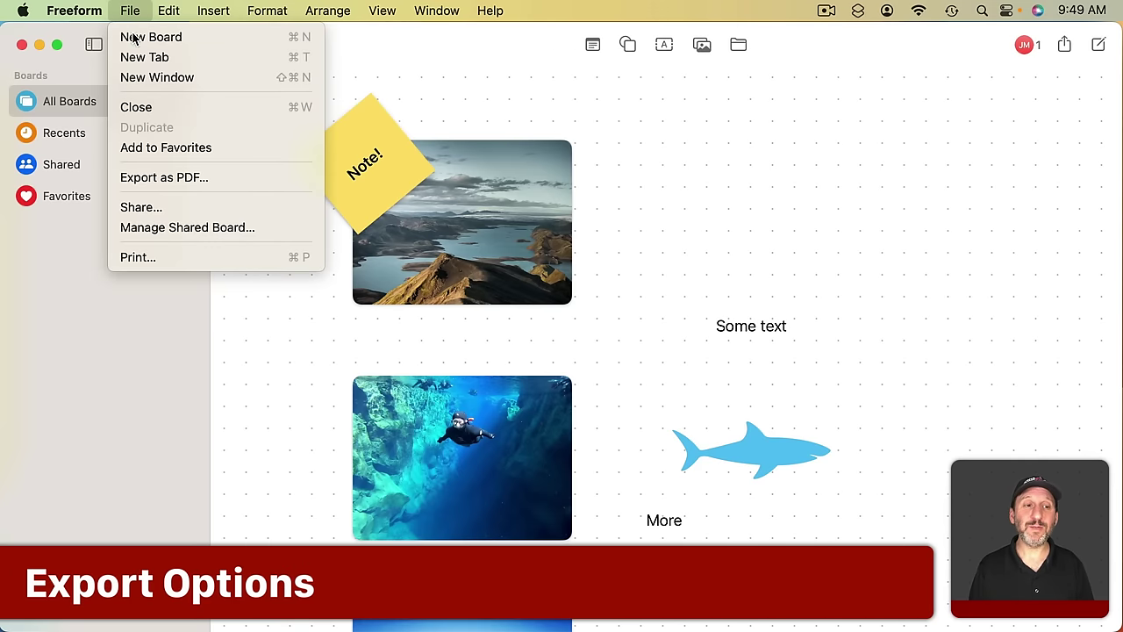
pyautogui.click(150, 177)
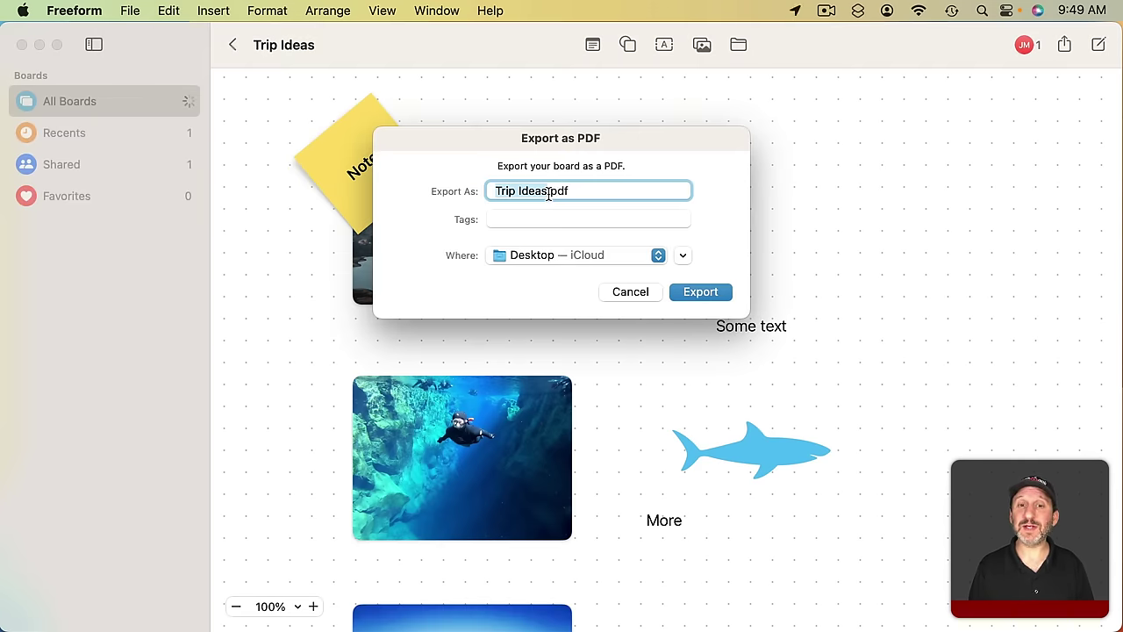
pyautogui.click(629, 292)
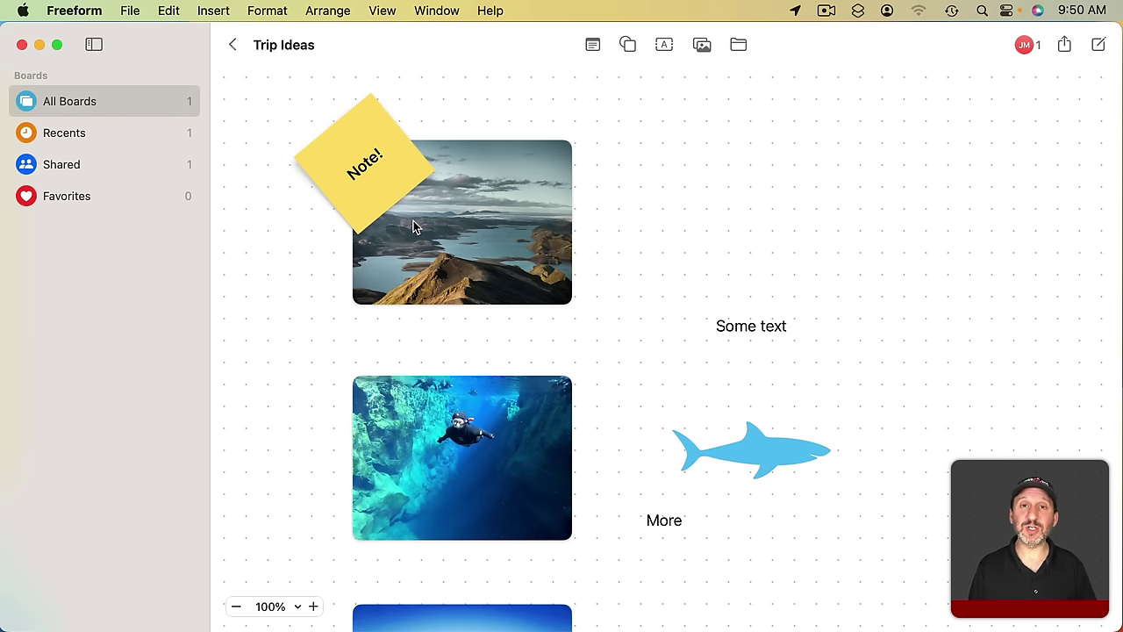
# Open File > Print and show the PDF output choices
pyautogui.click(132, 10)
pyautogui.click(153, 254)
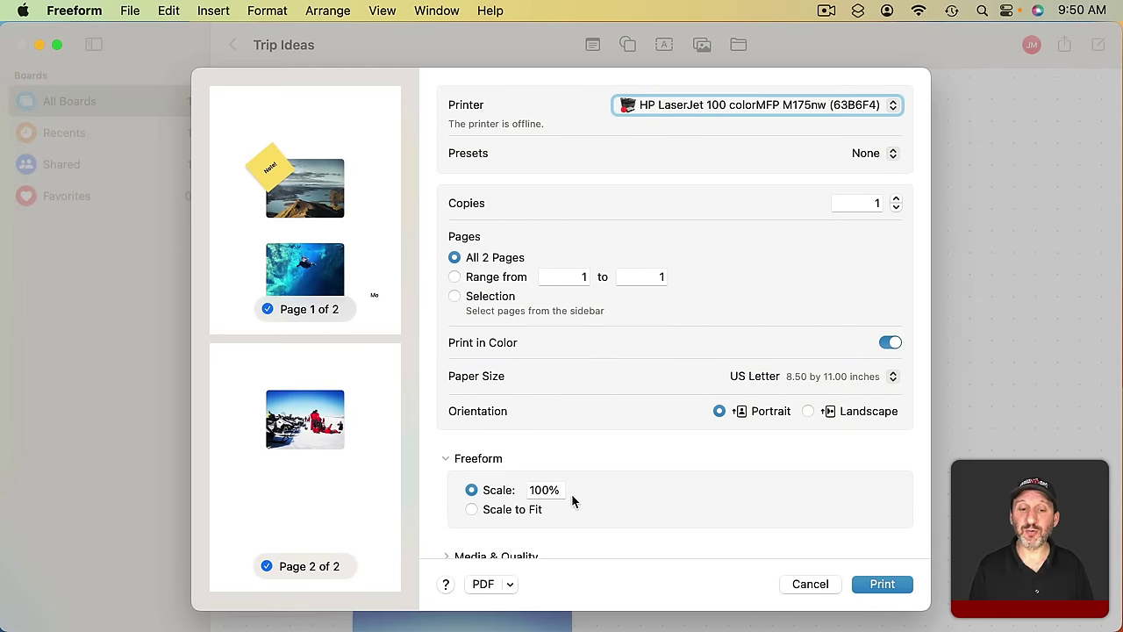
pyautogui.click(510, 584)
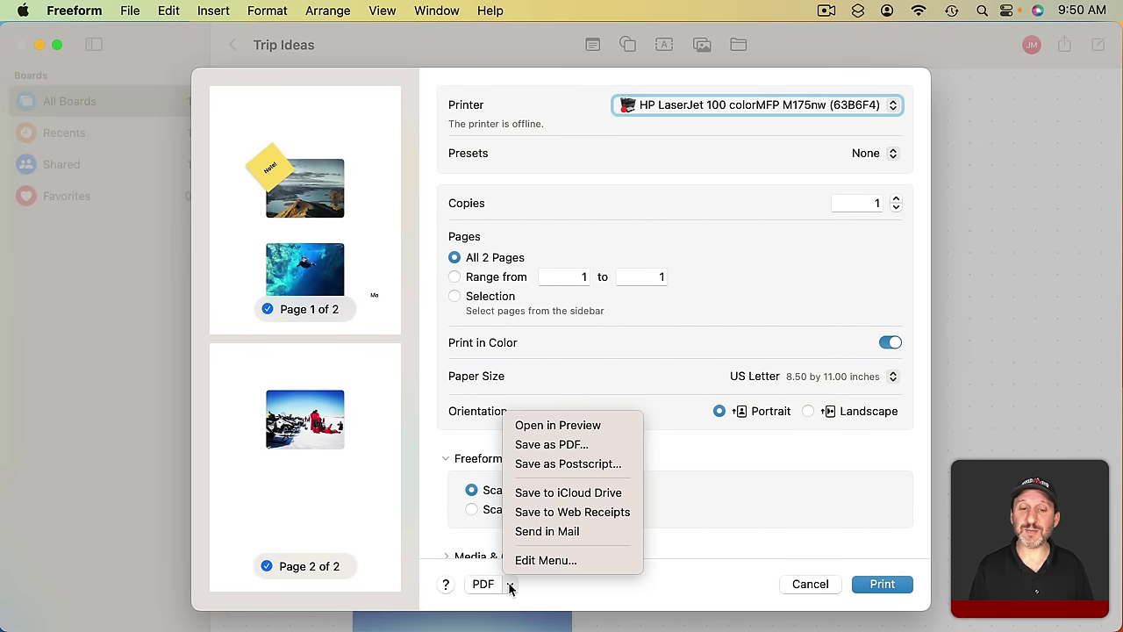